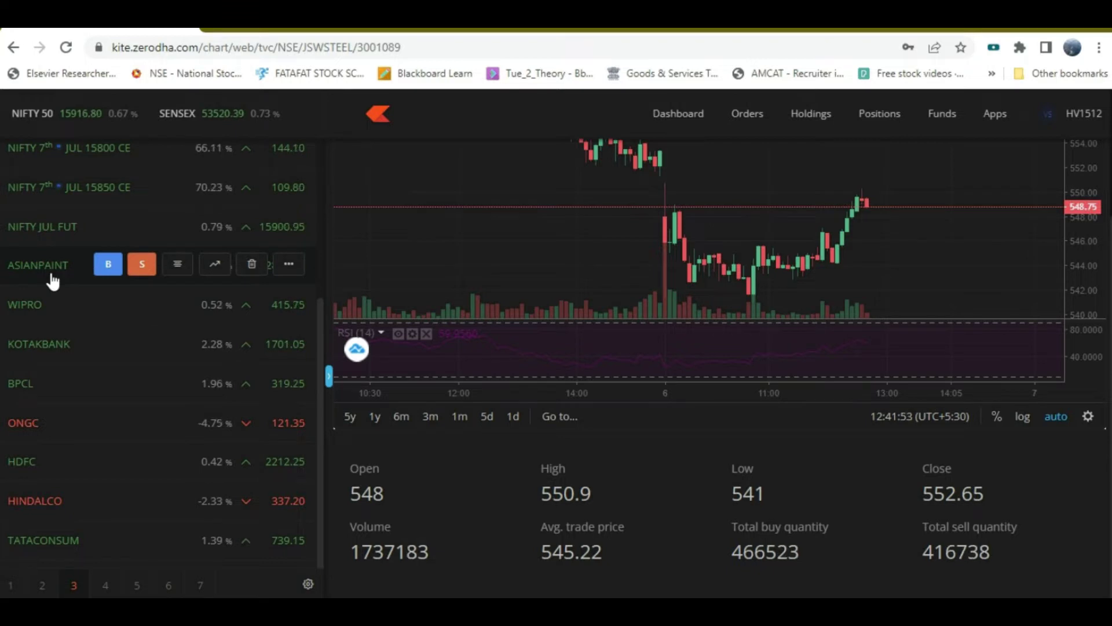
Step: Show the market depth of ASIANPAINT in the watchlist
left_click(177, 268)
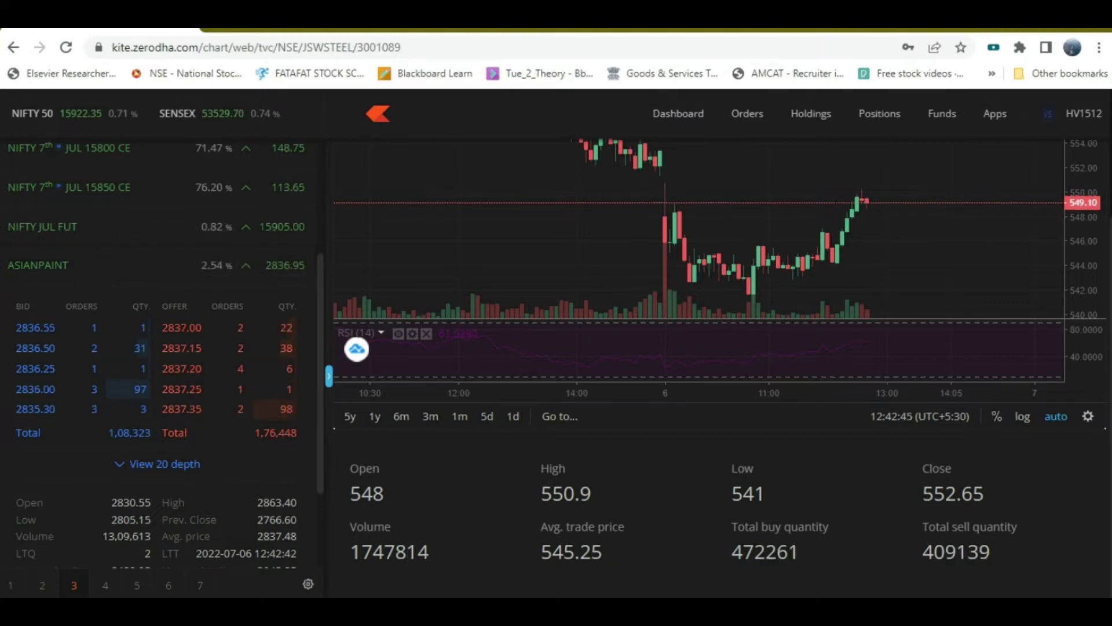
Step: Switch to the Excel stock table and examine ASIAN PAINT's buyers and sellers figures
key("alt+Tab")
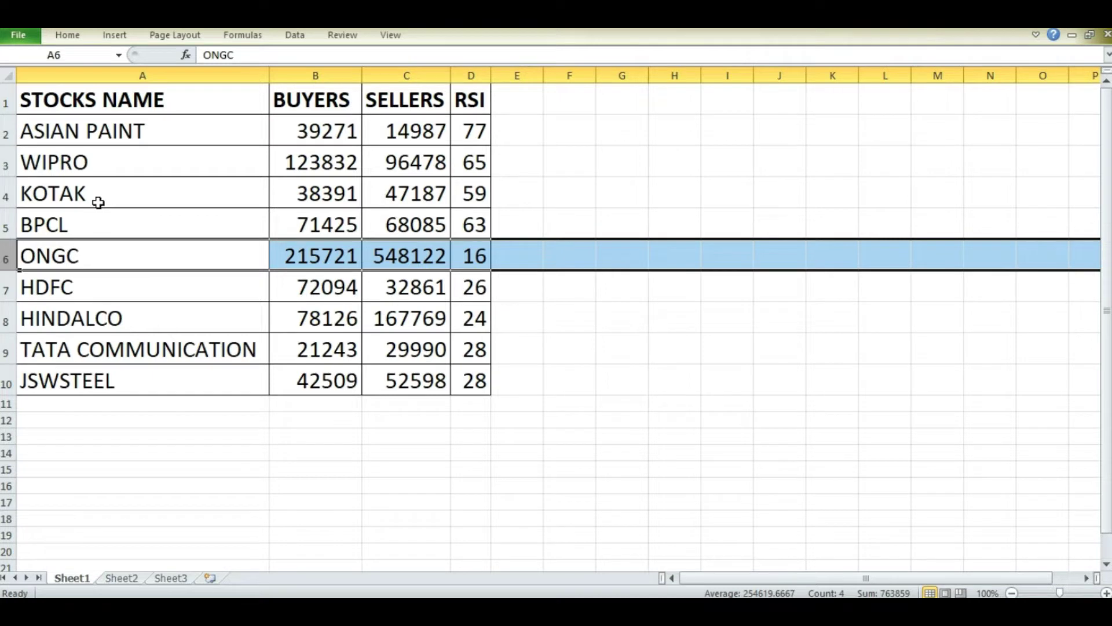
left_click(58, 137)
left_click(315, 133)
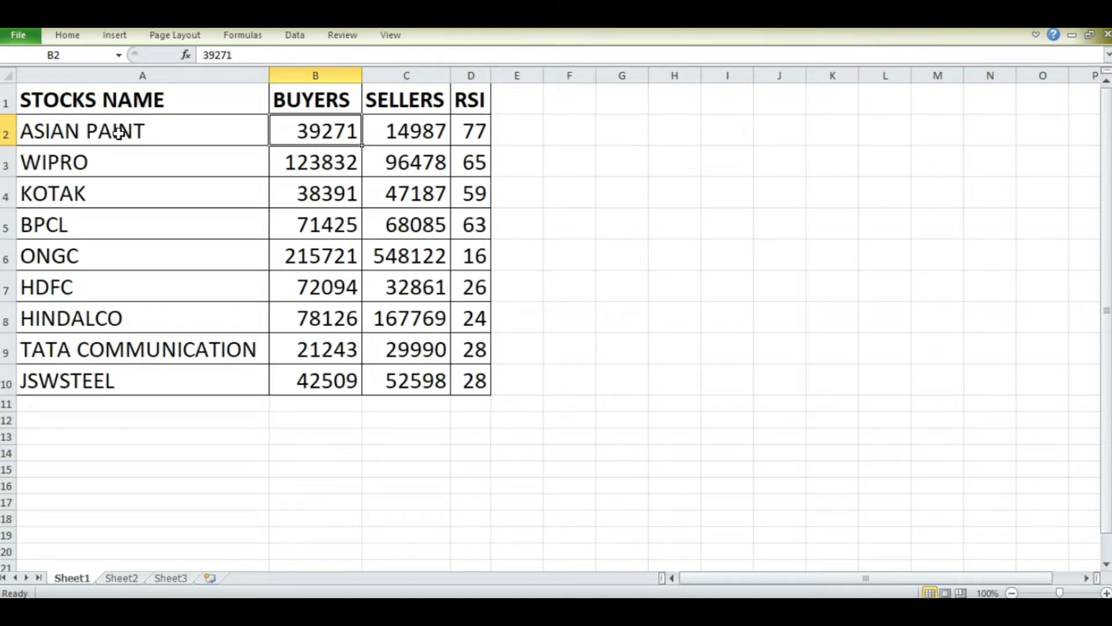
left_click_drag(118, 132, 330, 139)
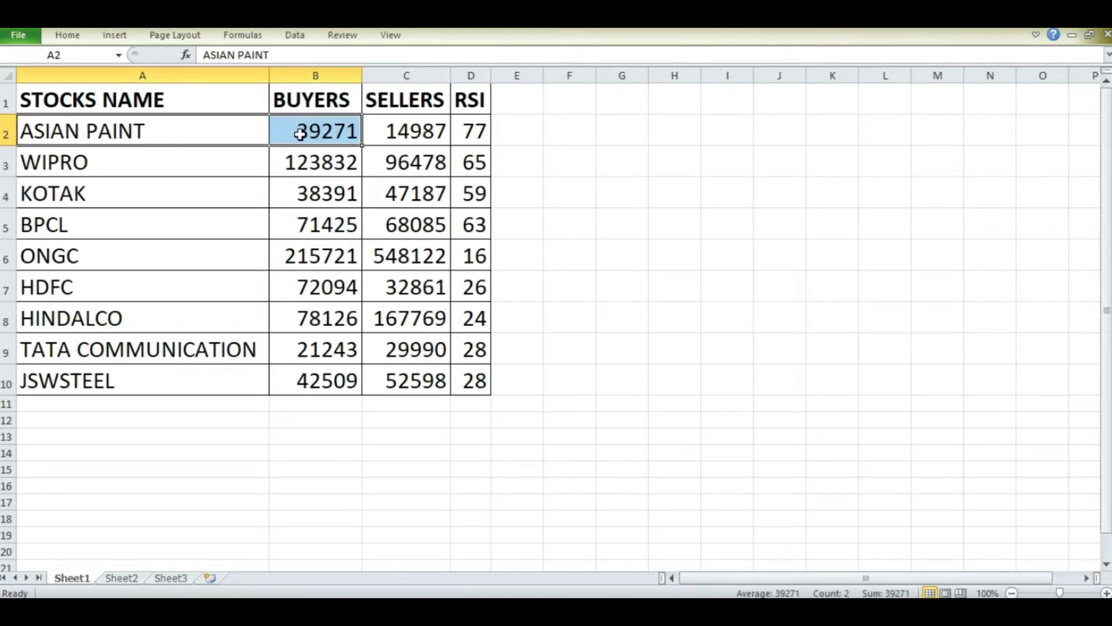
left_click(318, 136)
left_click(418, 133)
Step: Compare the buyers and sellers figures of the stocks from WIPRO to JSWSTEEL, then select all stocks with both figures
left_click(117, 159)
left_click(298, 161)
left_click(397, 164)
left_click_drag(141, 194, 405, 200)
left_click_drag(87, 232, 330, 235)
left_click_drag(69, 254, 394, 280)
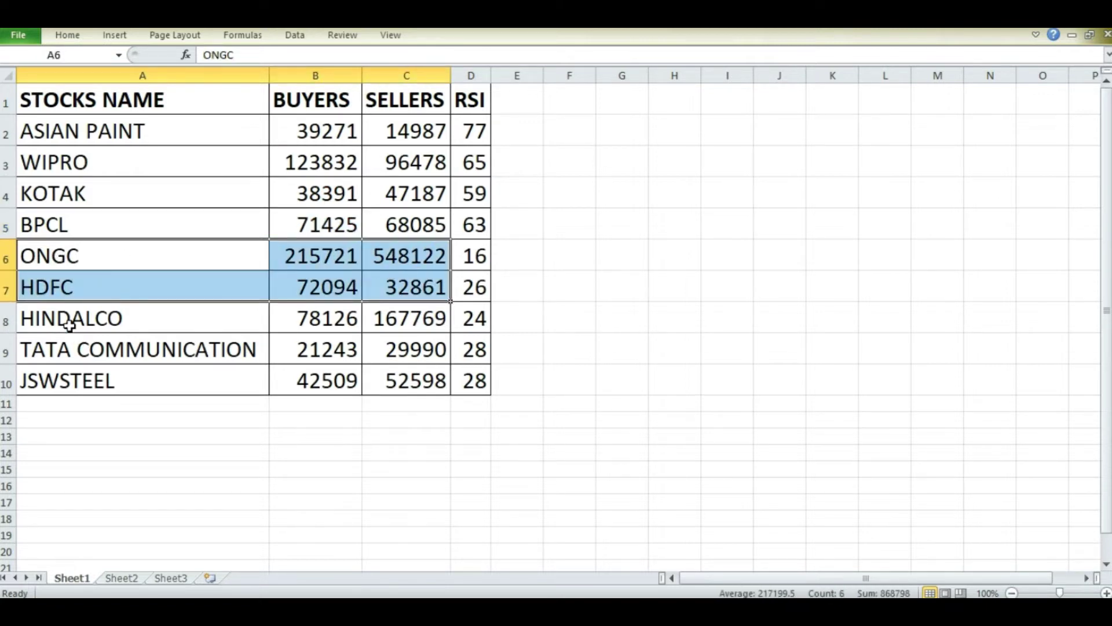
left_click_drag(69, 325, 312, 322)
left_click_drag(99, 354, 371, 354)
left_click_drag(104, 382, 373, 377)
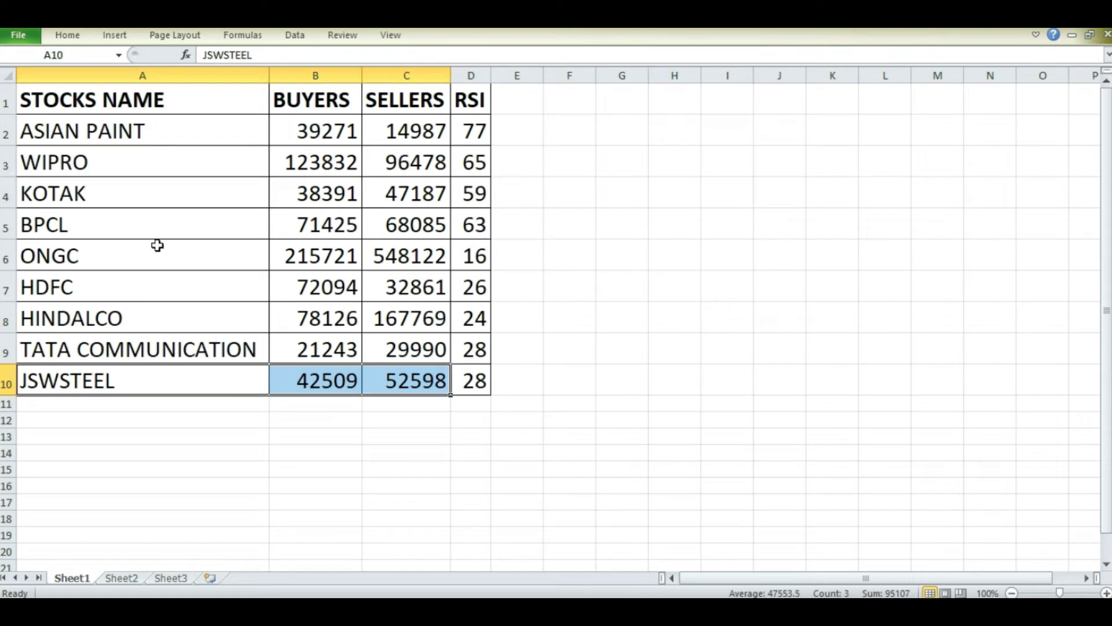
mouse_move(129, 130)
left_mouse_down()
mouse_move(293, 129)
mouse_move(405, 168)
mouse_move(401, 367)
left_mouse_up()
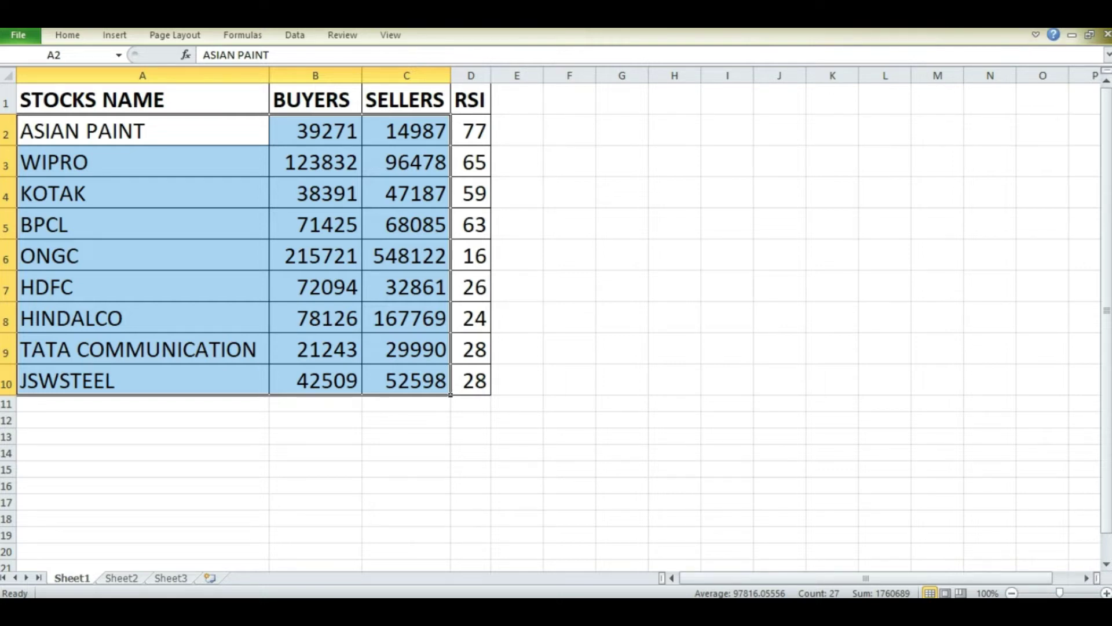
Step: Switch to the ASIAN PAINTS chart in TradingView and dismiss the advertisement covering it
key("alt+Tab")
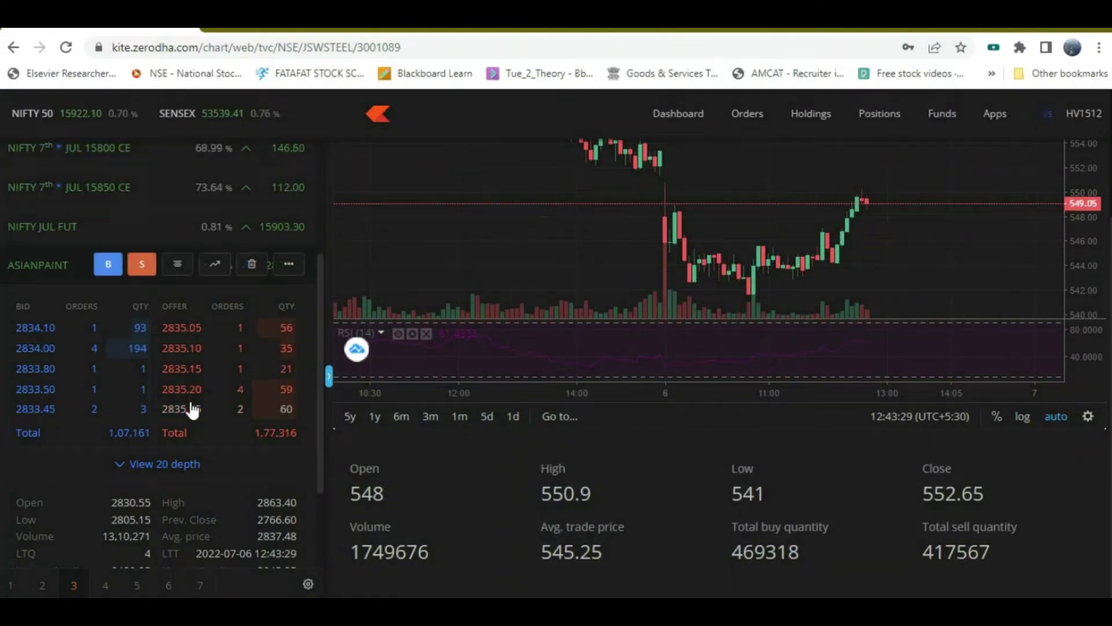
left_click(270, 29)
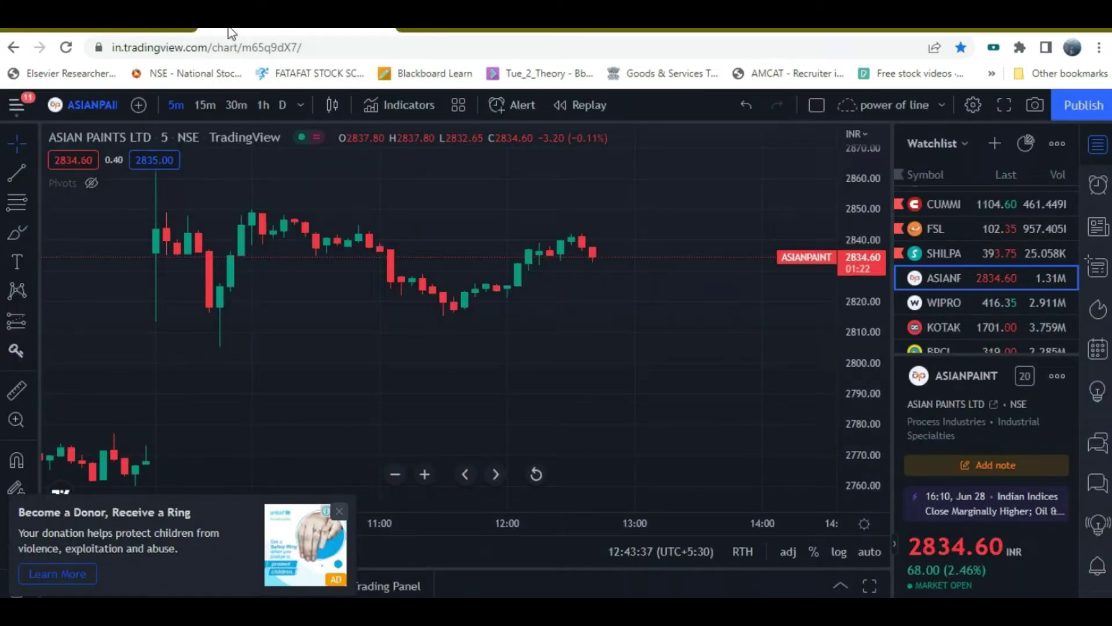
left_click(339, 512)
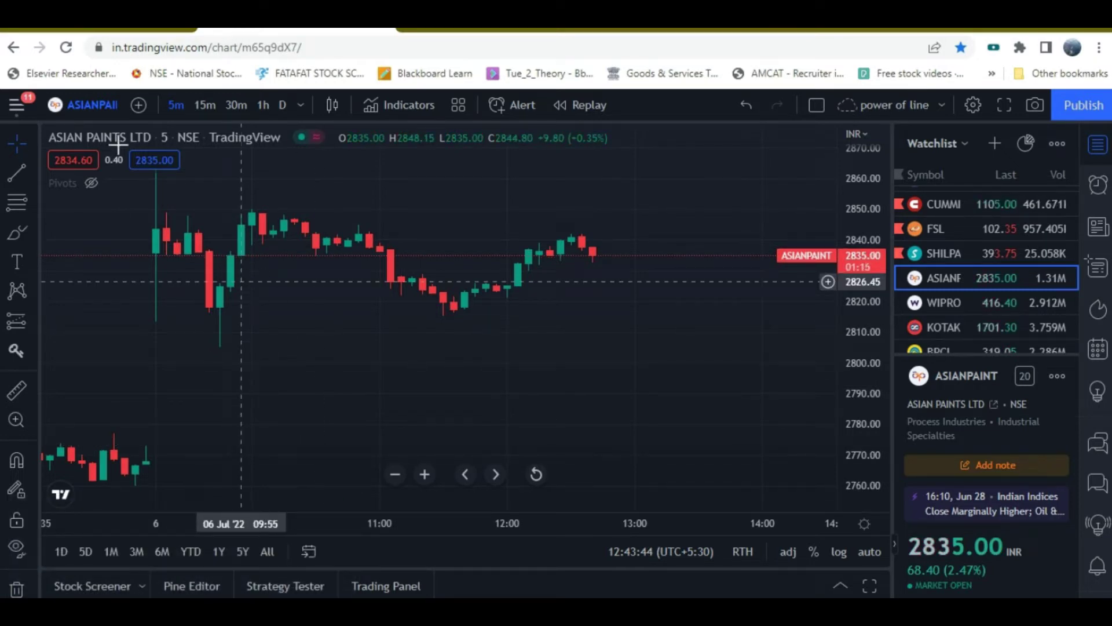
Step: Return to Zerodha Kite and check the ASIANPAINT market depth and the option contracts in the watchlist
left_click(58, 29)
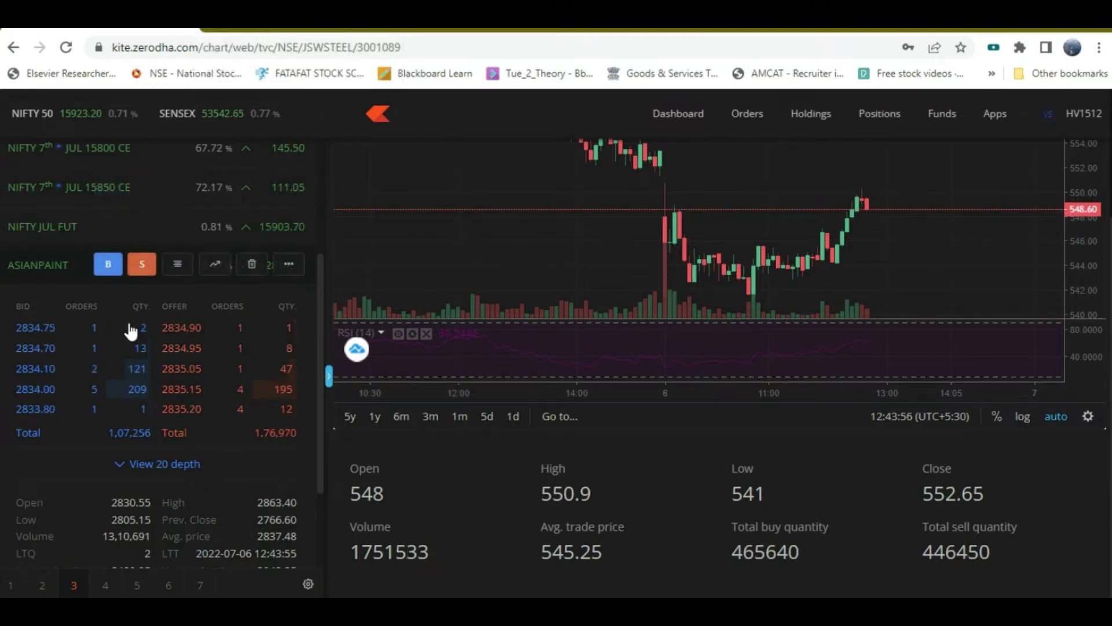
scroll(130, 324, "up", 3)
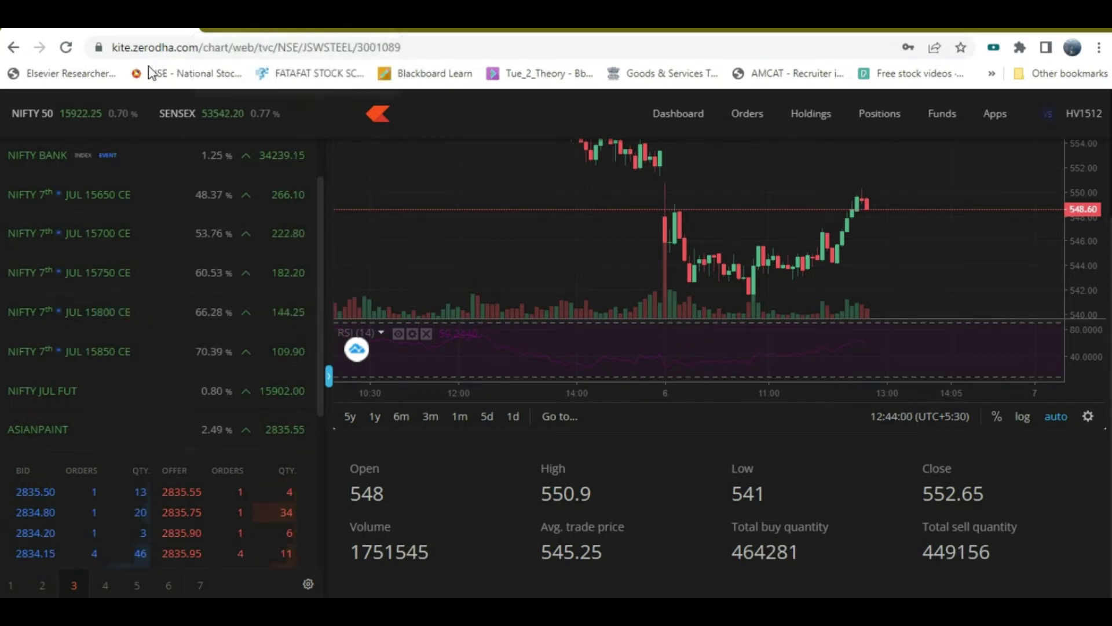
mouse_move(160, 271)
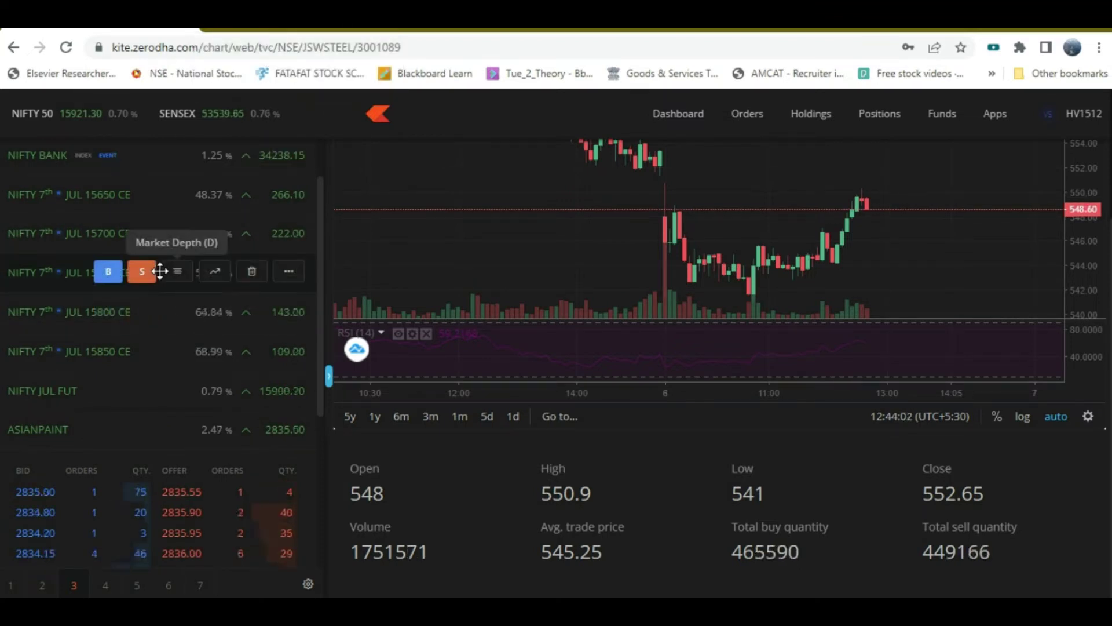
Step: Switch to TradingView and set the ASIAN PAINTS chart's session to Extended trading hours
left_click(259, 27)
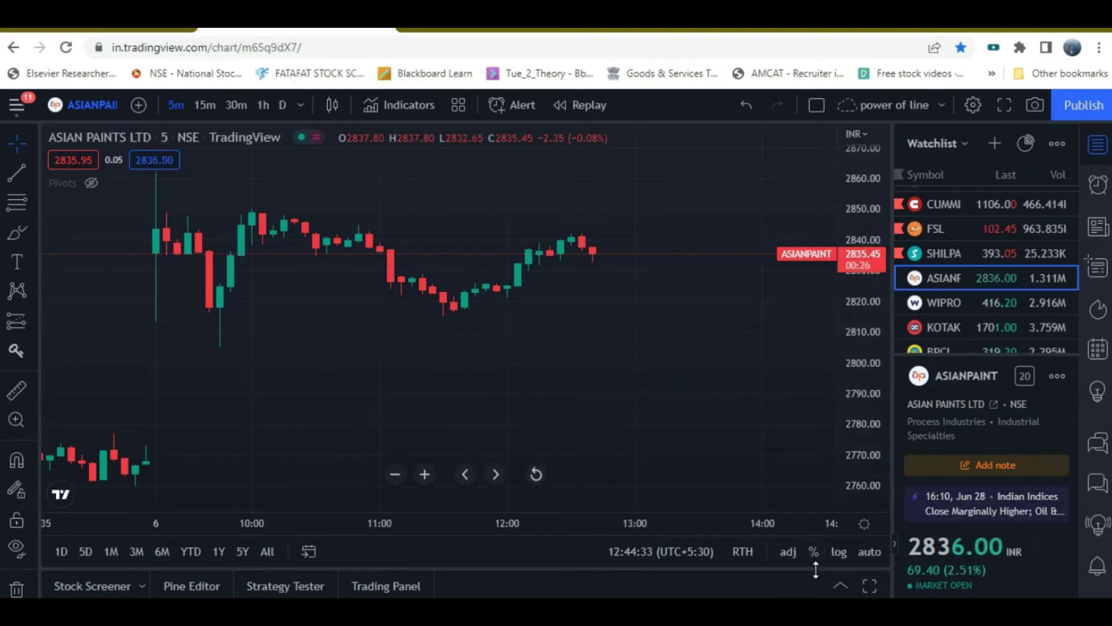
left_click(741, 552)
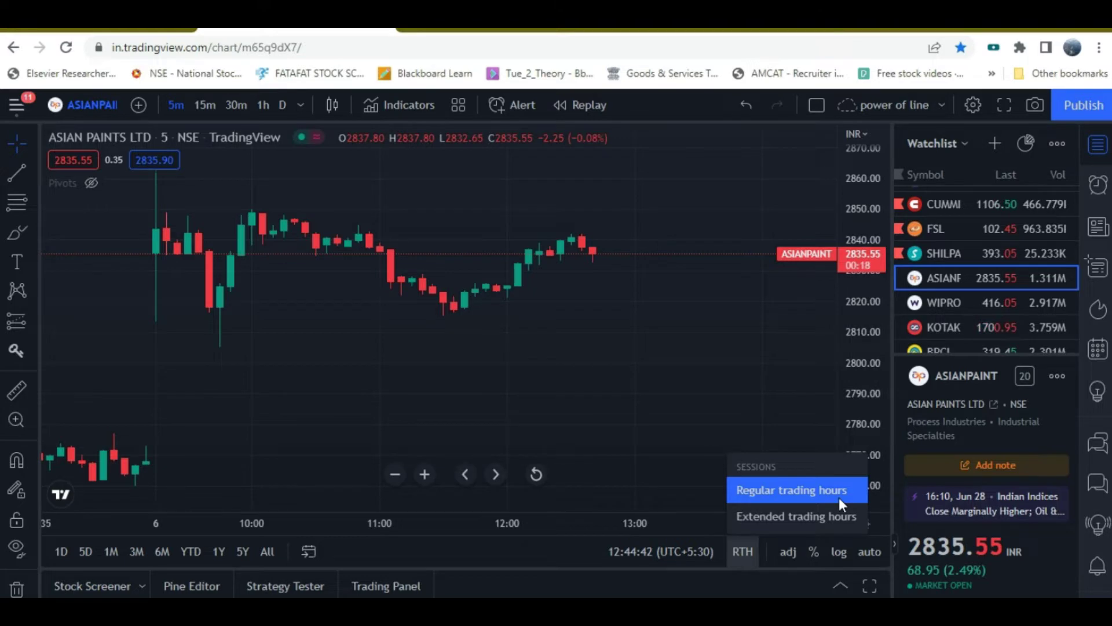
left_click(787, 517)
left_click_drag(368, 398, 611, 390)
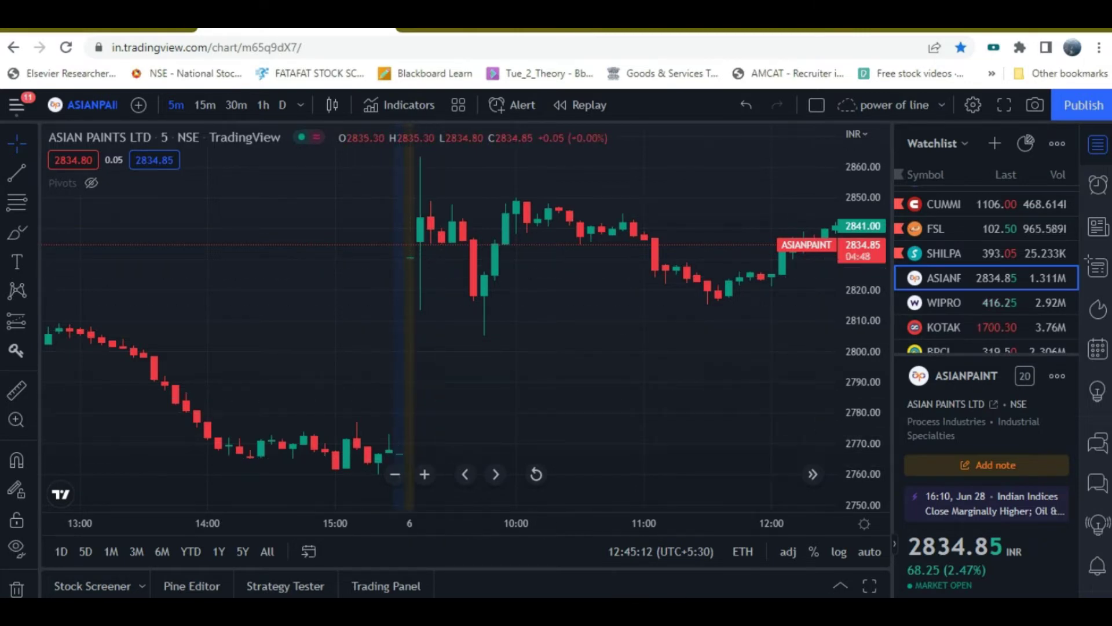
left_click(738, 550)
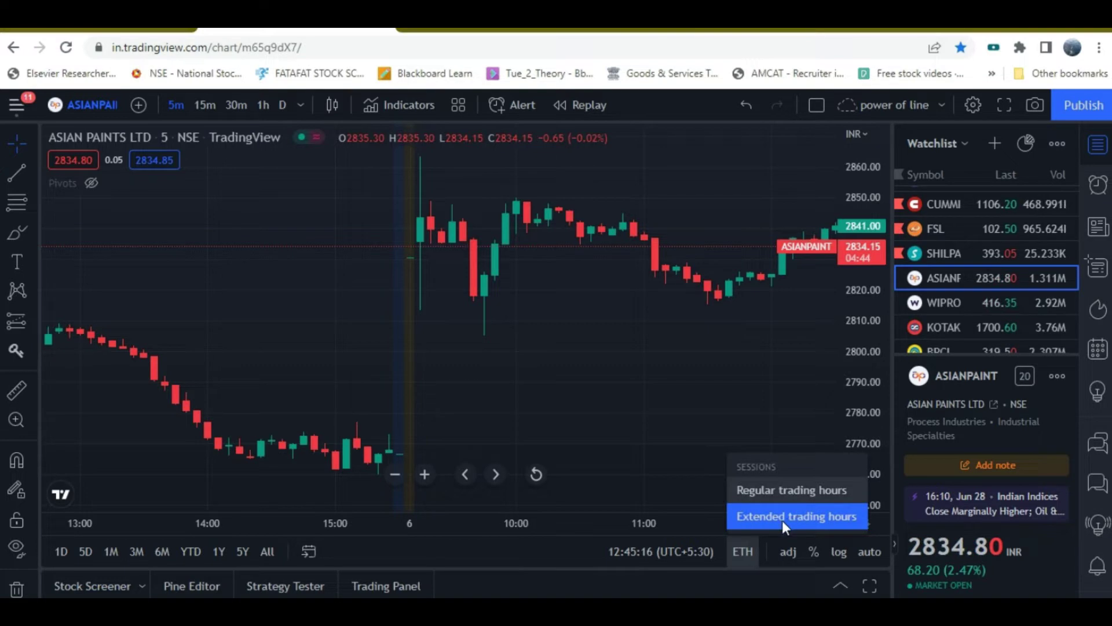
left_click(782, 518)
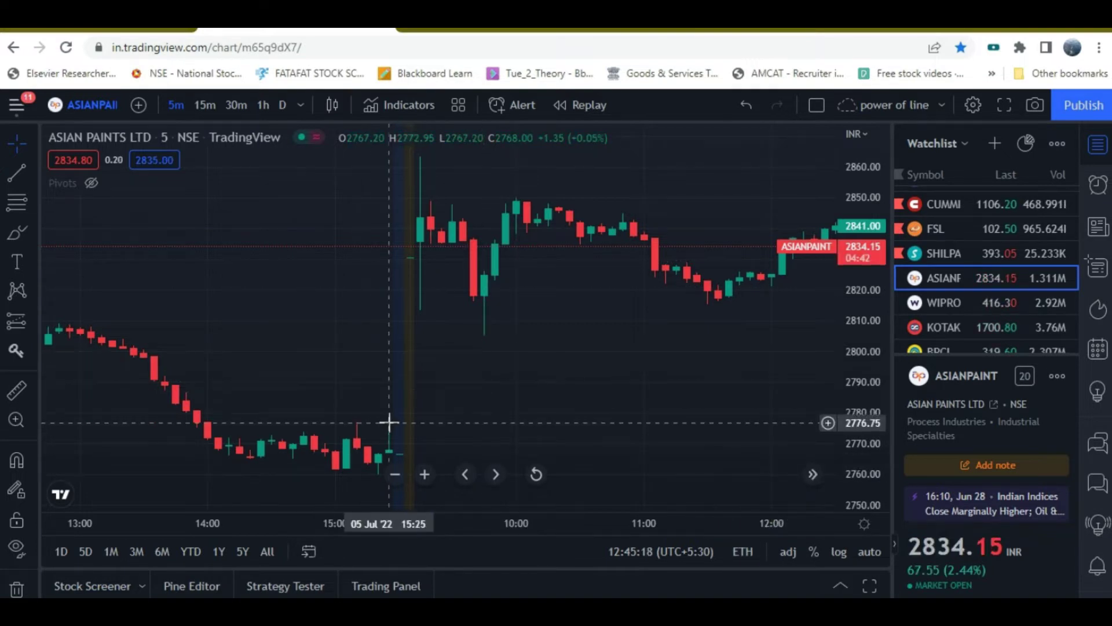
Step: Find the Relative Strength Index indicator with the search term "rsi" and add it to the ASIAN PAINTS chart
left_click(402, 106)
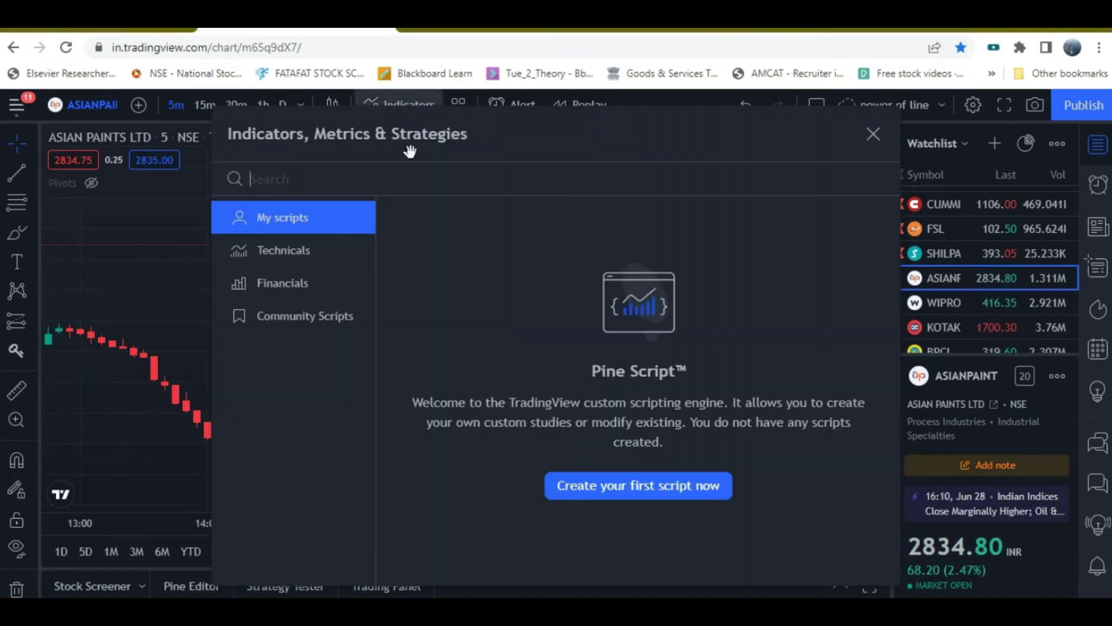
type("rsi")
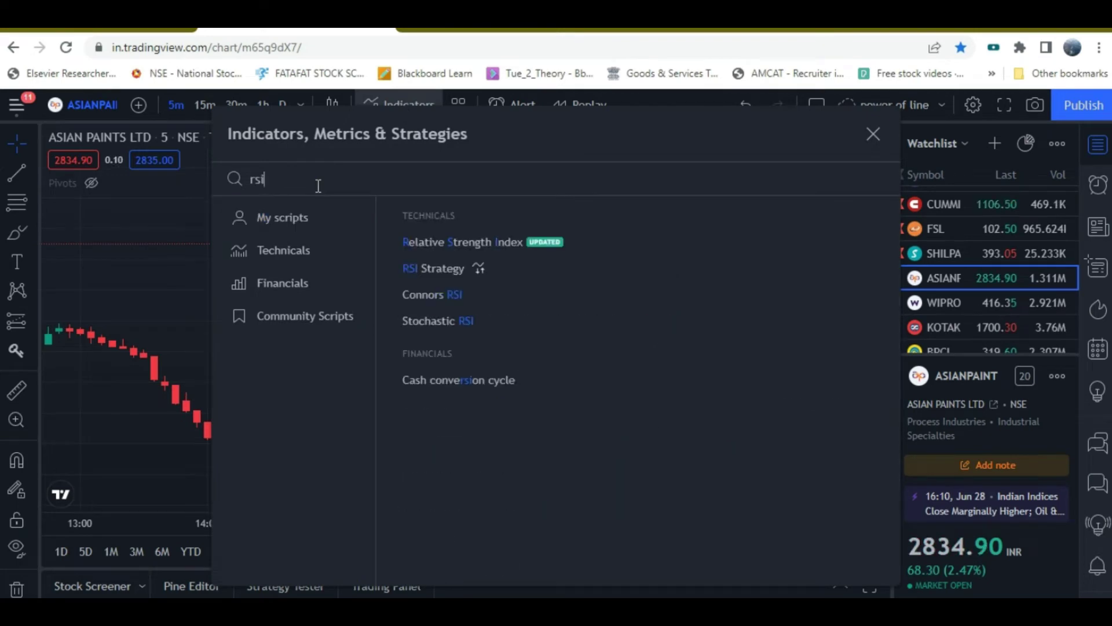
left_click(493, 243)
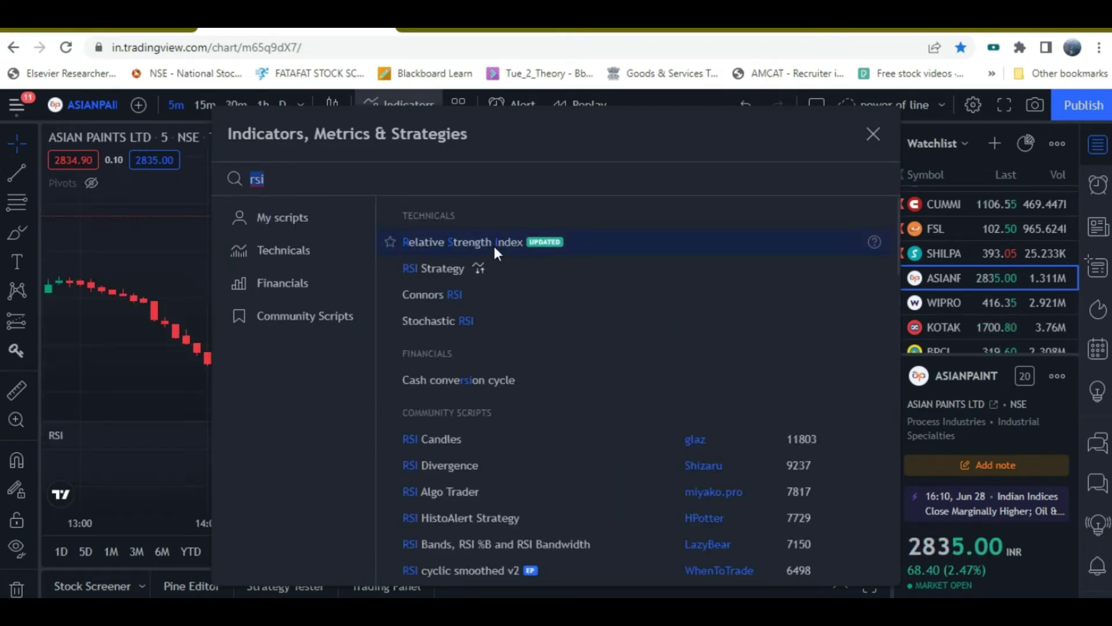
left_click(873, 134)
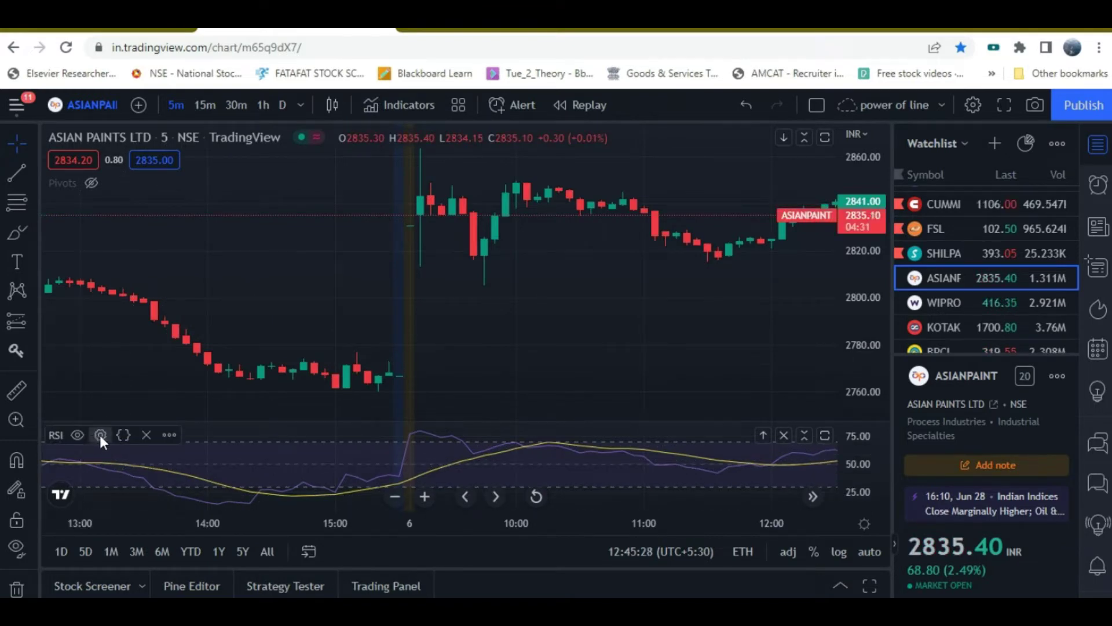
Step: Hide the RSI-based MA line in the RSI indicator's style settings
left_click(100, 435)
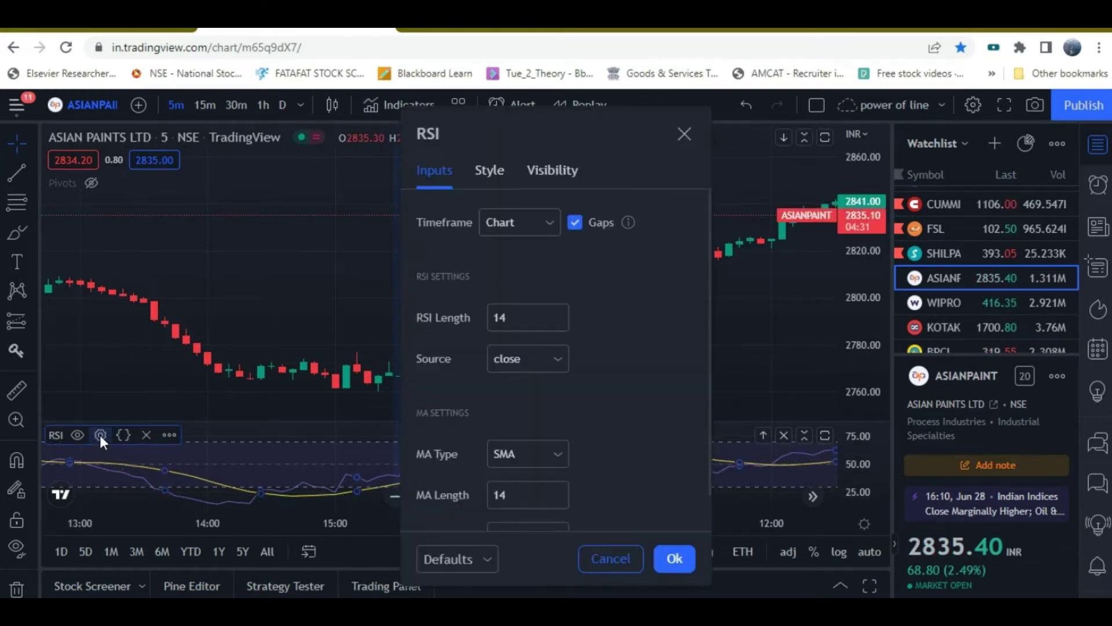
left_click(488, 166)
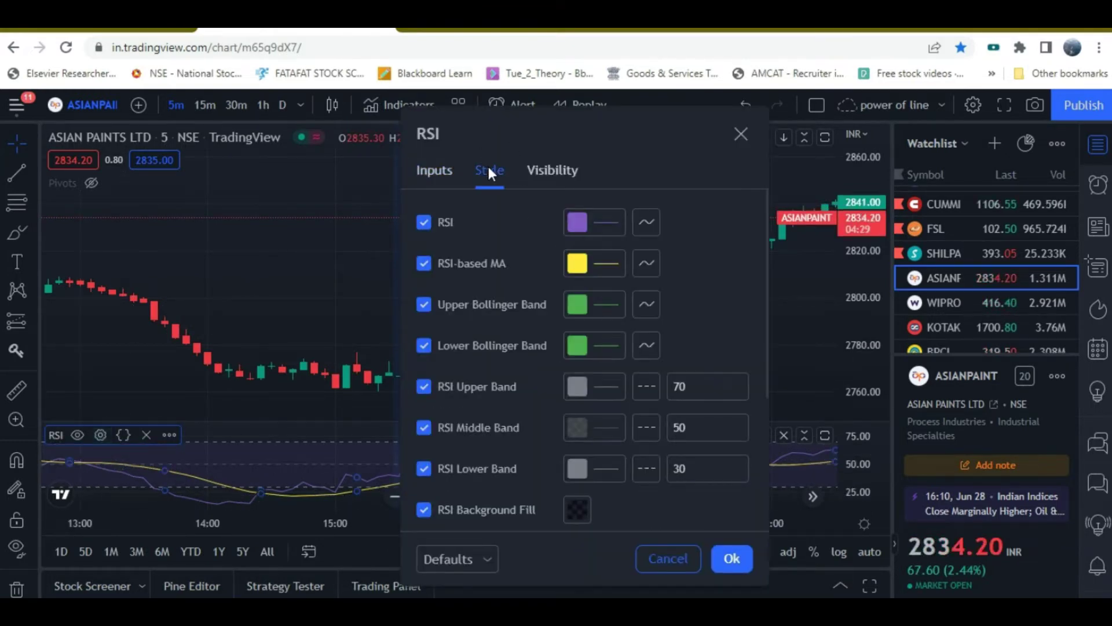
left_click(423, 263)
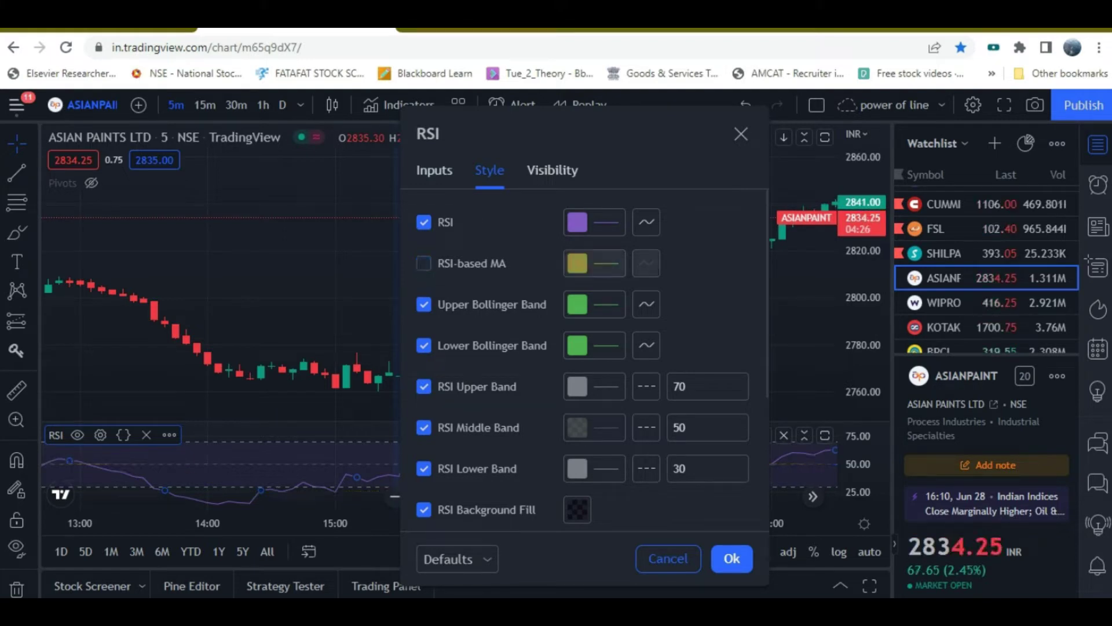
left_click(731, 558)
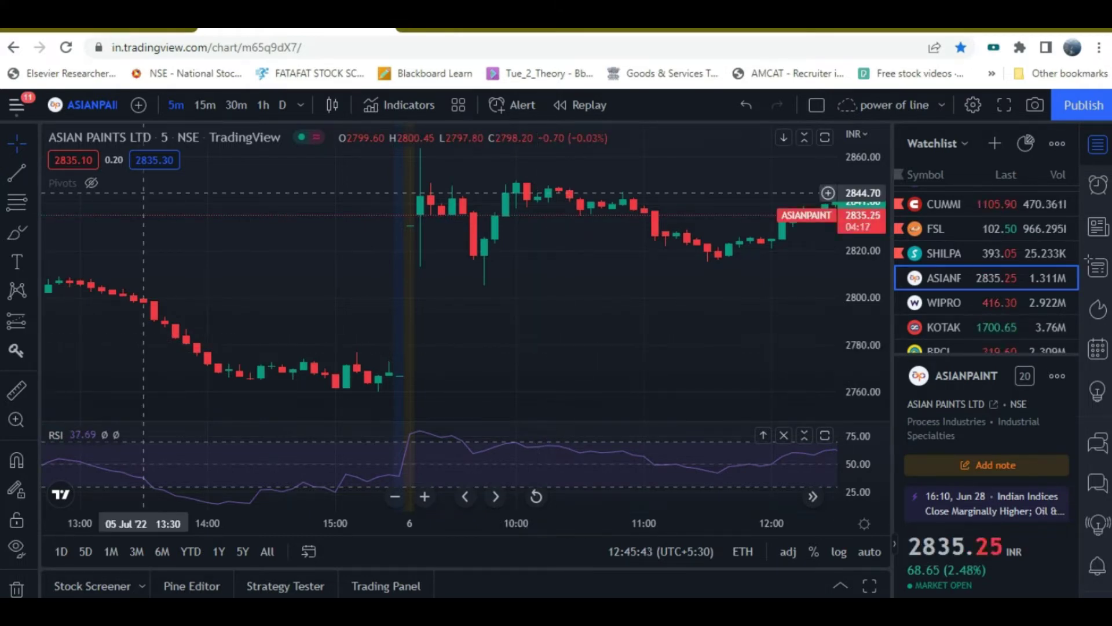
Step: Switch to Zerodha Kite and check the total bid and offer quantities in ASIANPAINT's market depth
key("ctrl+Tab")
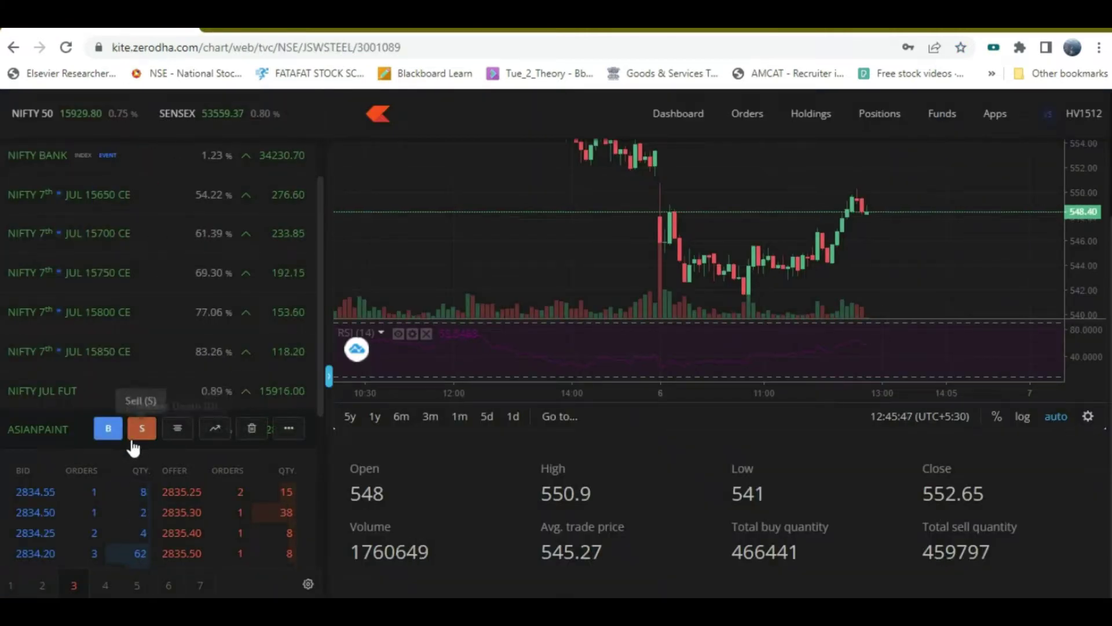
scroll(132, 463, "down", 2)
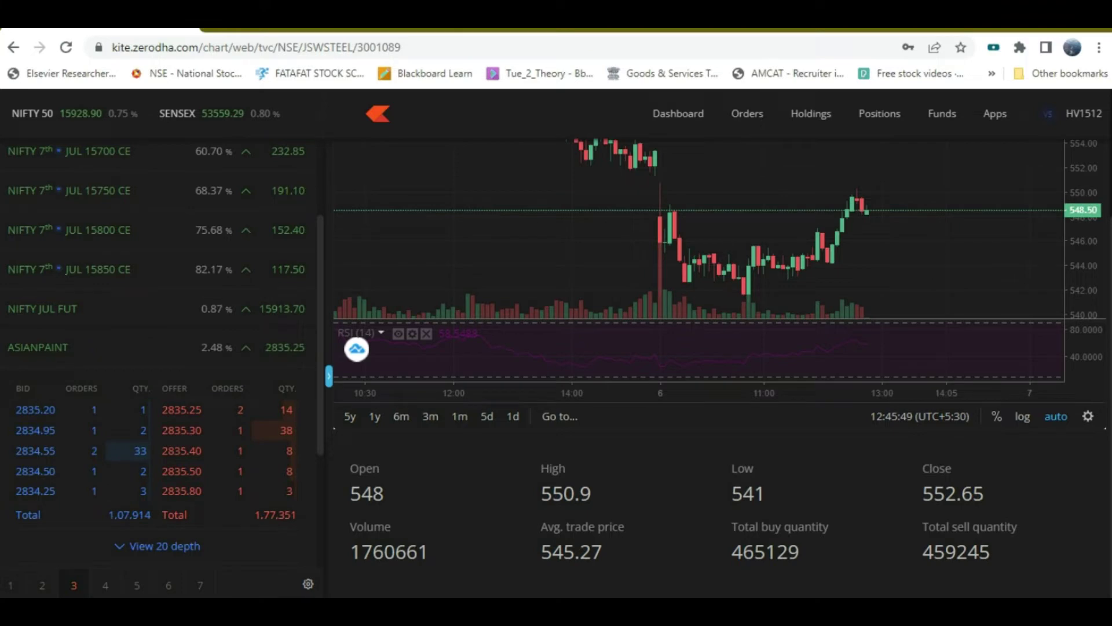
Step: Switch to the Excel stock table and review ASIAN PAINT's sellers figure and the RSI values of all stocks
mouse_move(694, 611)
left_click(694, 550)
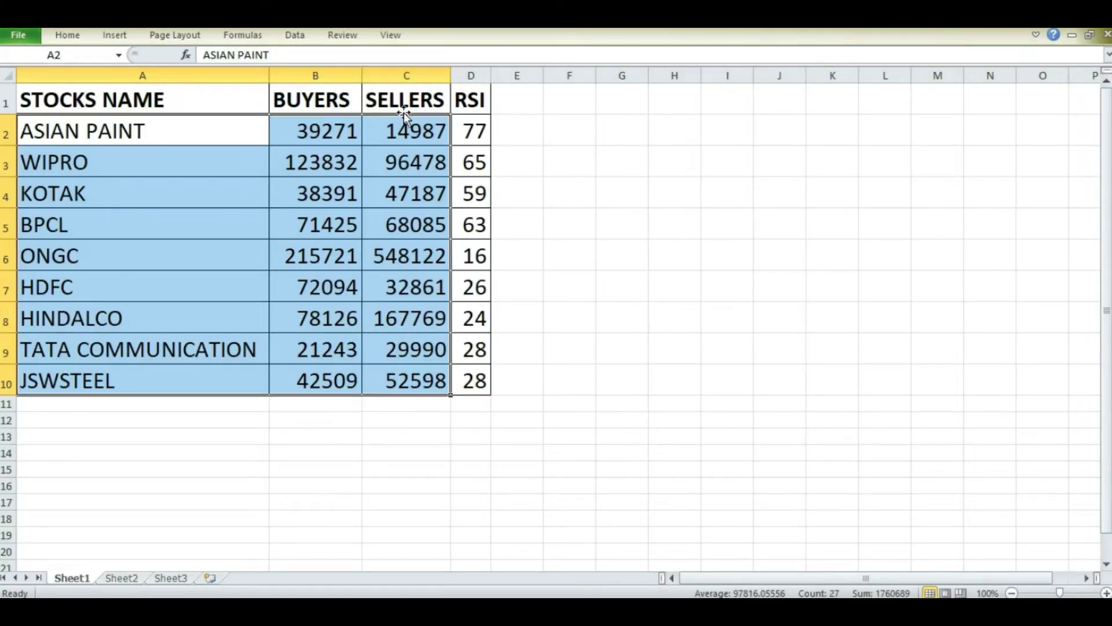
left_click(394, 136)
left_click_drag(475, 128, 475, 381)
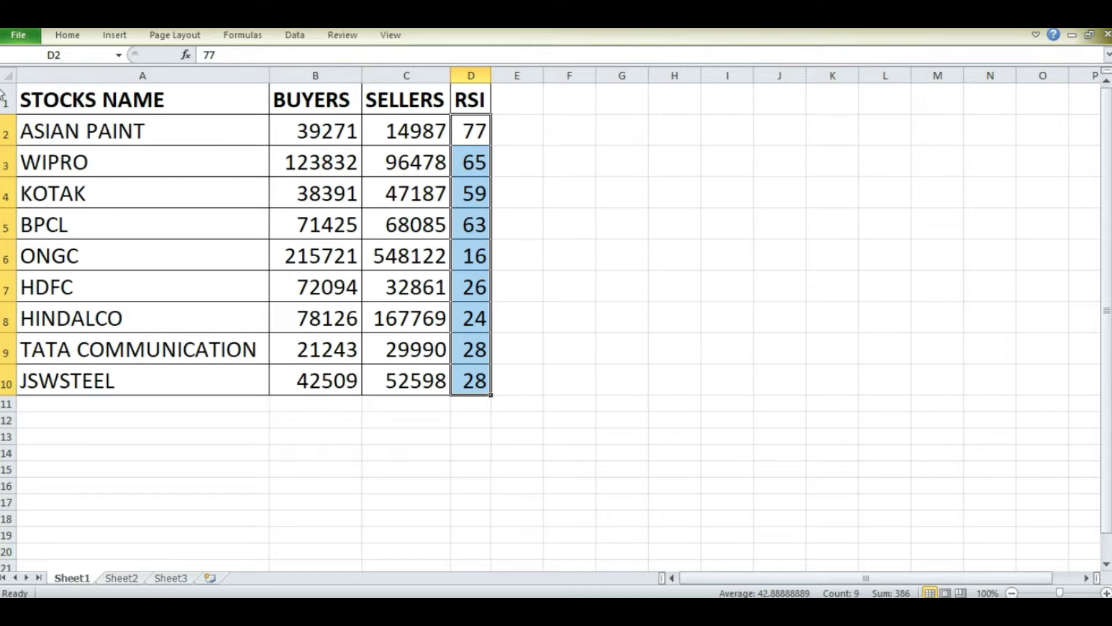
Step: Examine the stock names from ASIAN PAINT to KOTAK and from HDFC to JSWSTEEL, including HDFC and HINDALCO individually
left_click_drag(70, 133, 71, 204)
left_click_drag(68, 288, 65, 383)
left_click(69, 287)
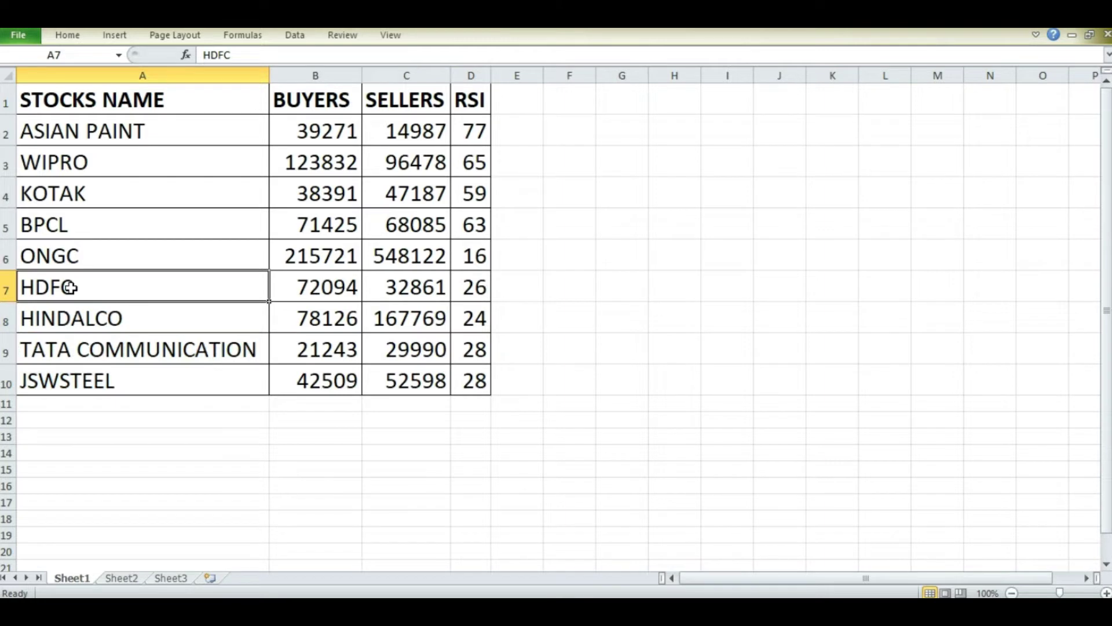
left_click(64, 318)
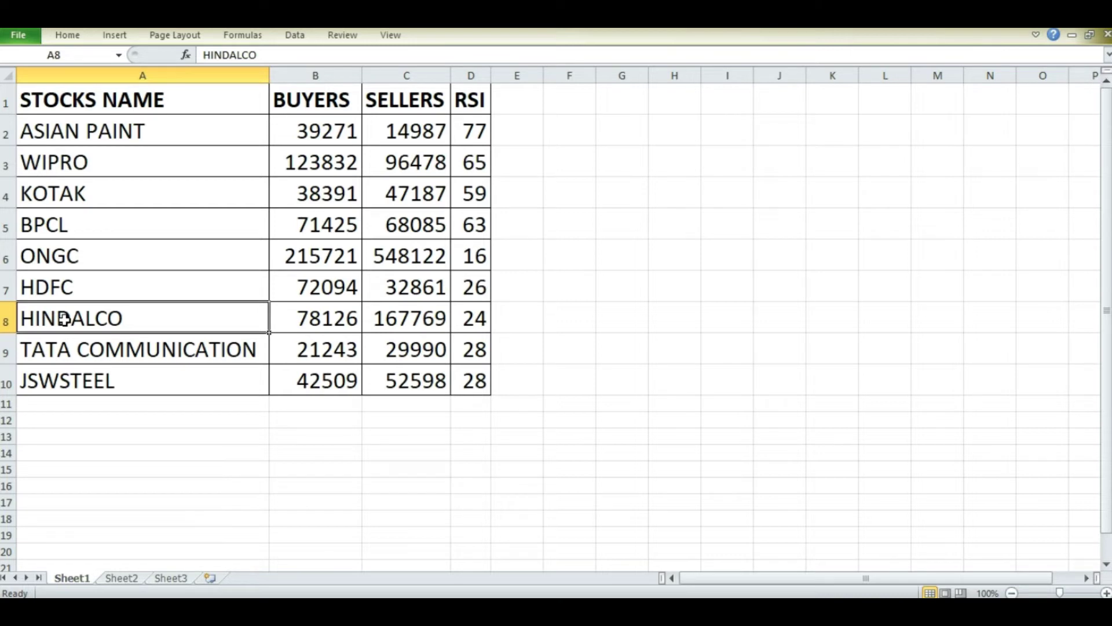
left_click(139, 131)
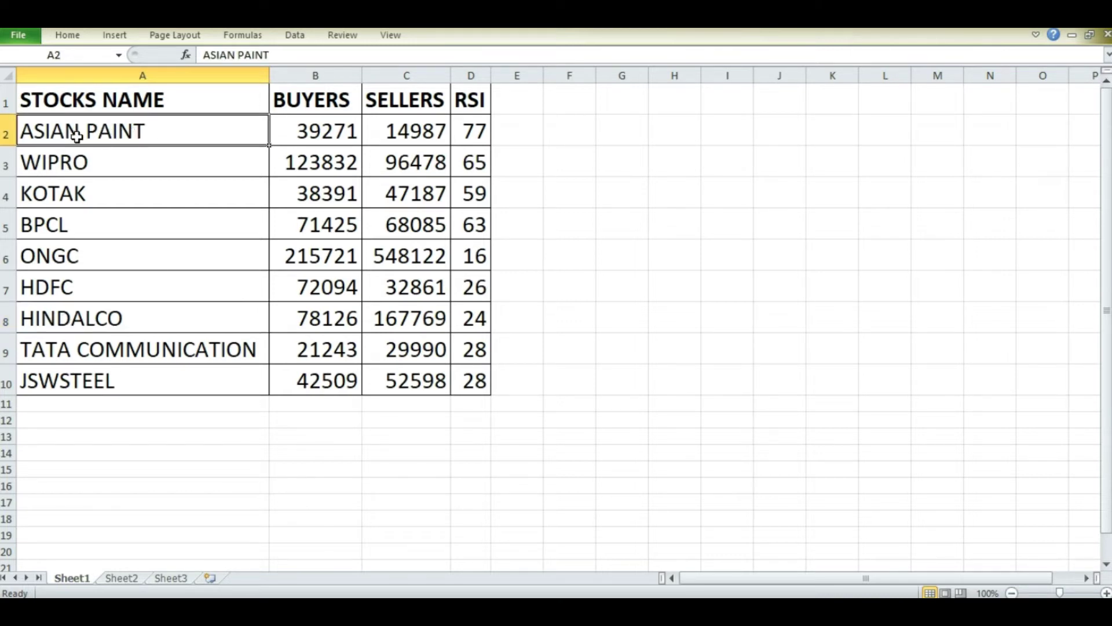
Step: Review the full list of stocks with their buyers and sellers figures, ending on ASIAN PAINT's RSI cell
left_click_drag(120, 129, 119, 392)
left_click_drag(307, 127, 397, 372)
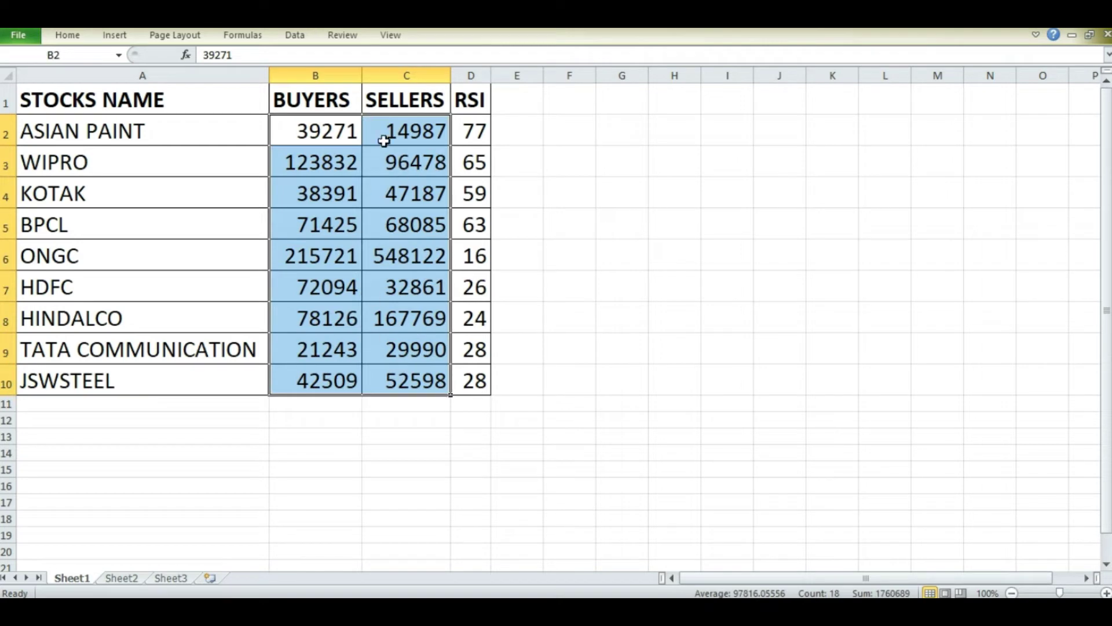
left_click(476, 129)
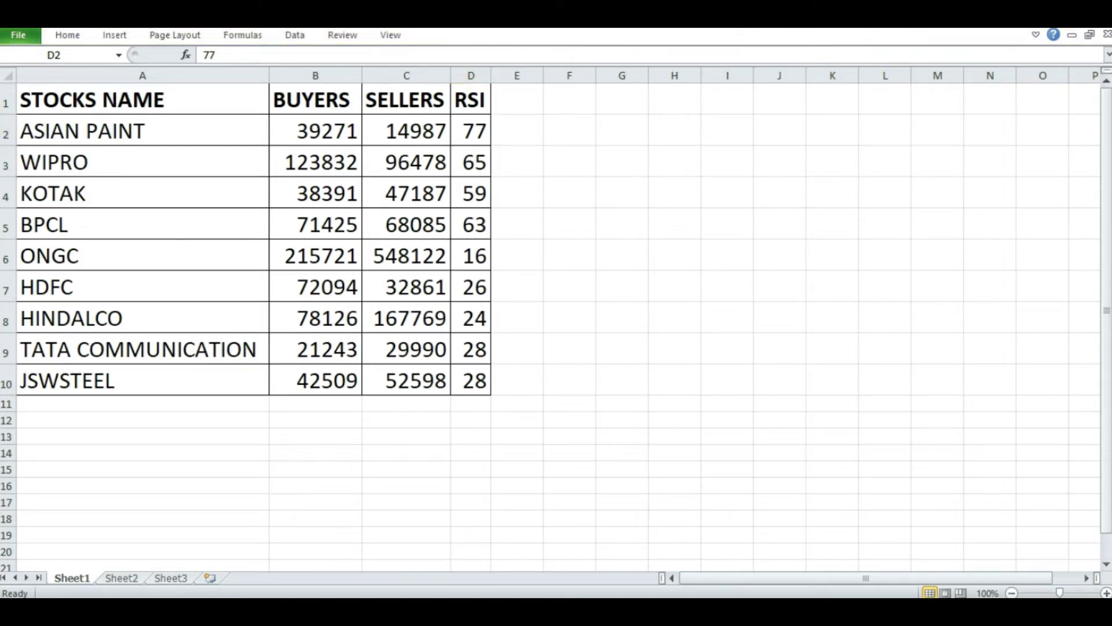
Step: Switch to the Kite JSWSTEEL chart and return to the Excel stock table
key("alt+Tab")
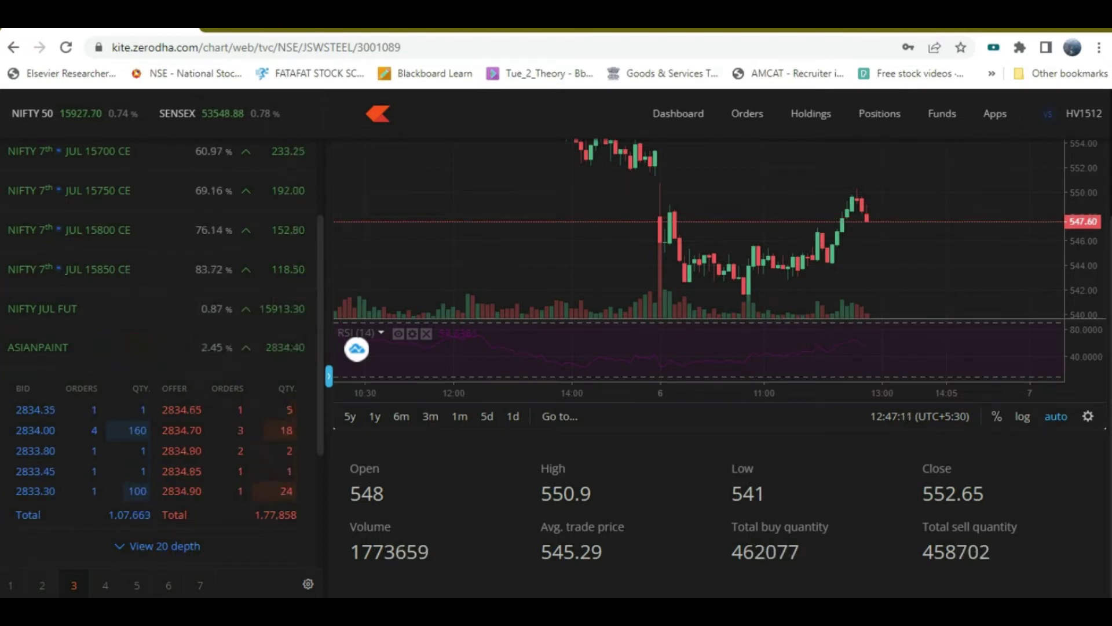
mouse_move(654, 611)
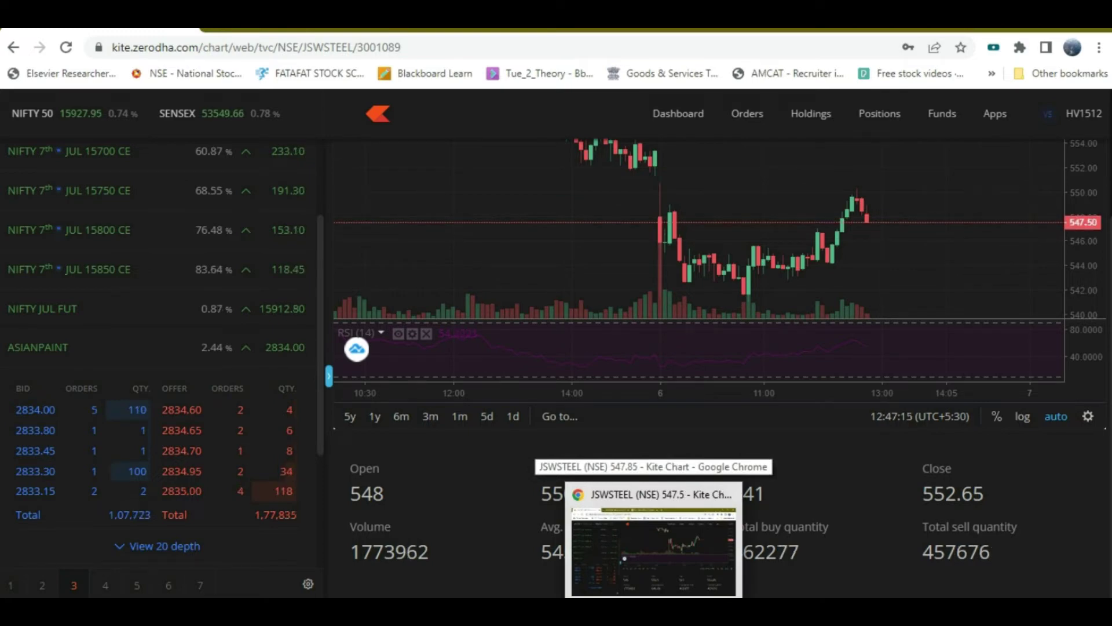
mouse_move(733, 611)
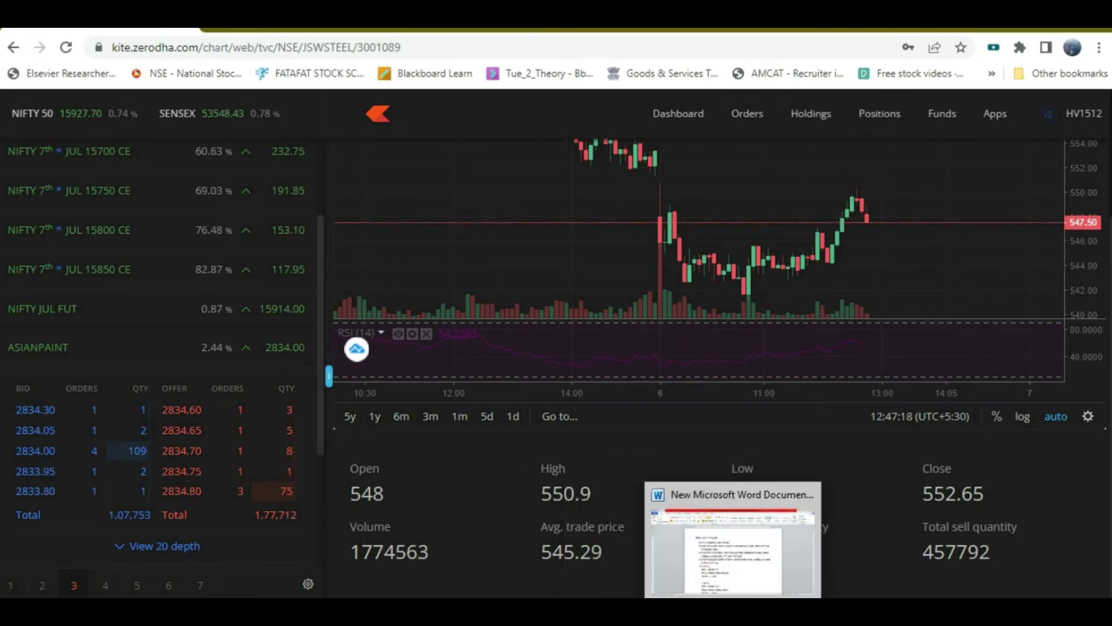
left_click(712, 611)
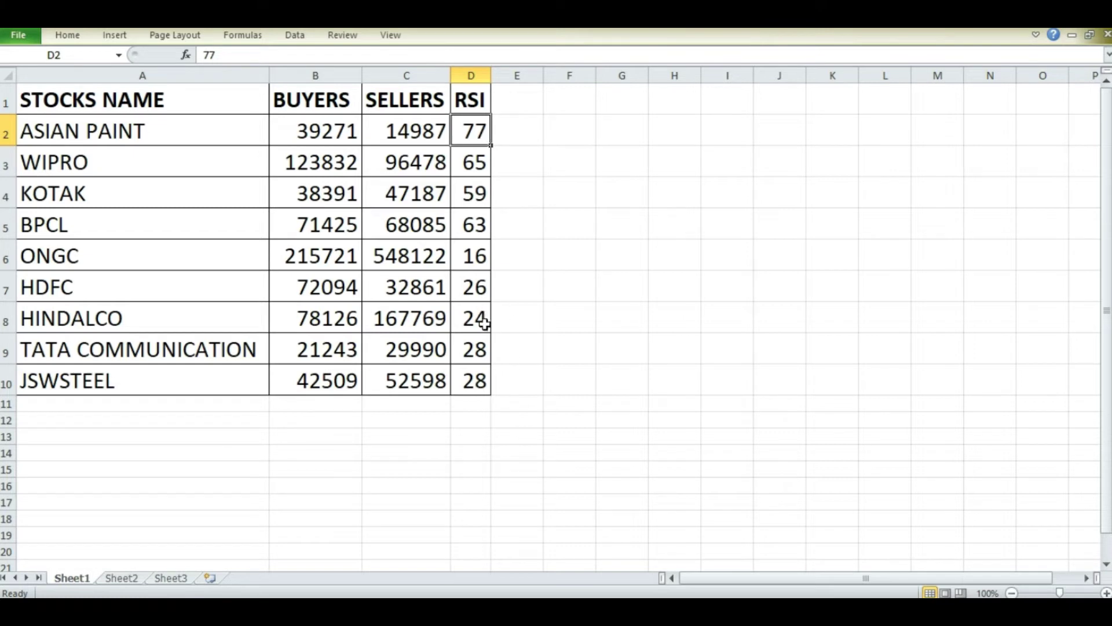
Step: Review the rows from ONGC to JSWSTEEL and compare their RSI values with ASIAN PAINT's RSI
left_click_drag(65, 256, 482, 380)
left_click(497, 276)
left_click_drag(472, 251, 475, 381)
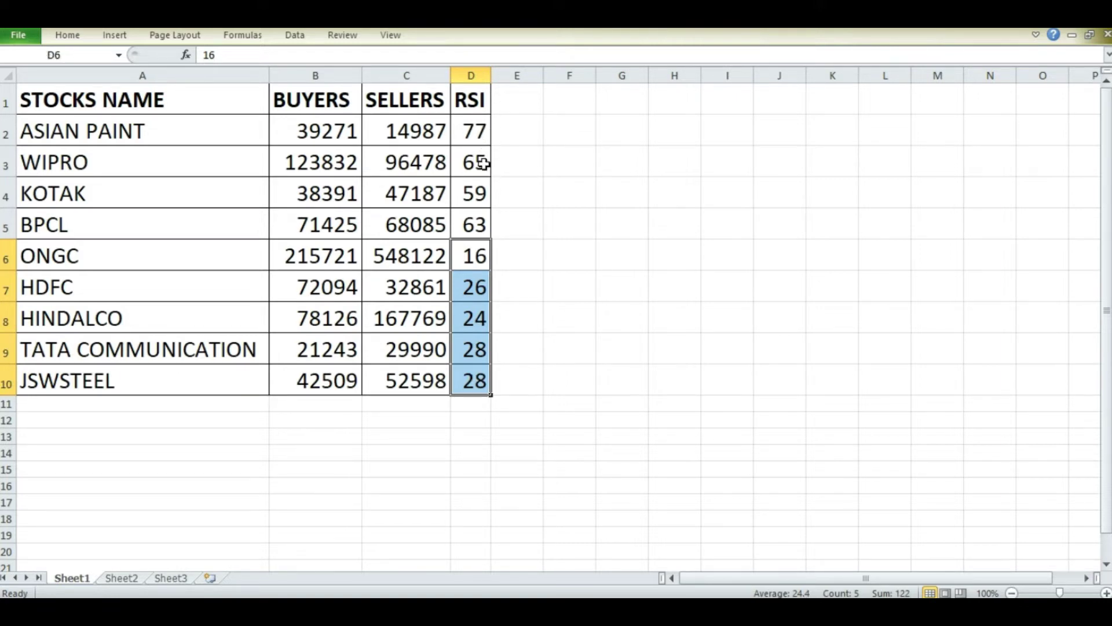
left_click(474, 133)
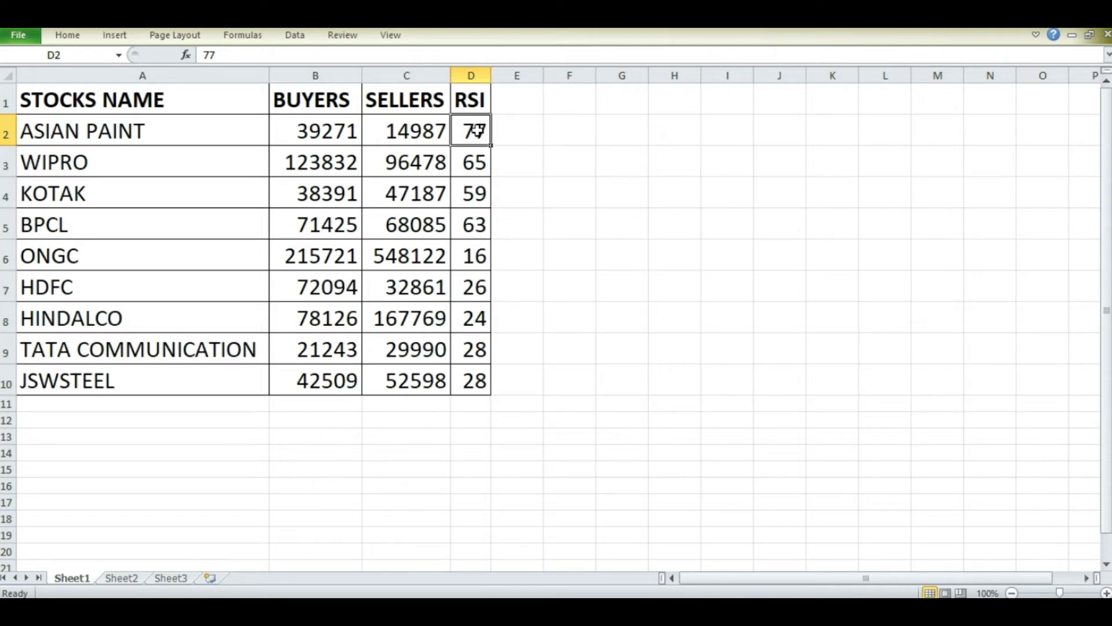
left_click_drag(485, 257, 477, 379)
left_click(471, 128)
Step: Examine the RSI values from WIPRO to BPCL against ASIAN PAINT's RSI
left_click_drag(473, 166, 471, 220)
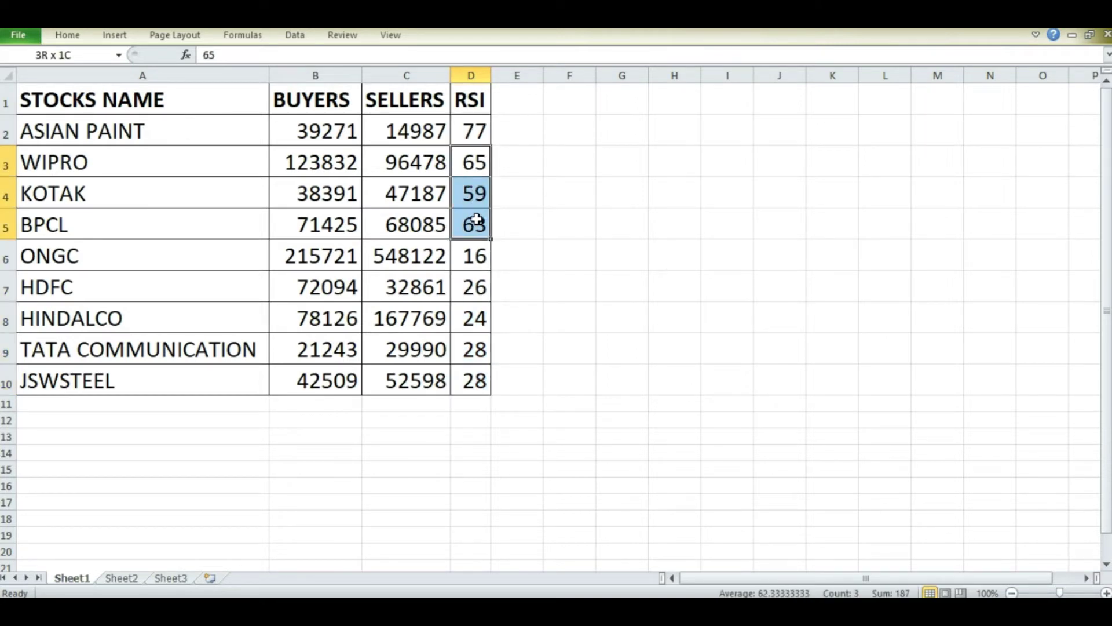
left_click(483, 168)
left_click_drag(483, 168, 474, 237)
left_click(480, 128)
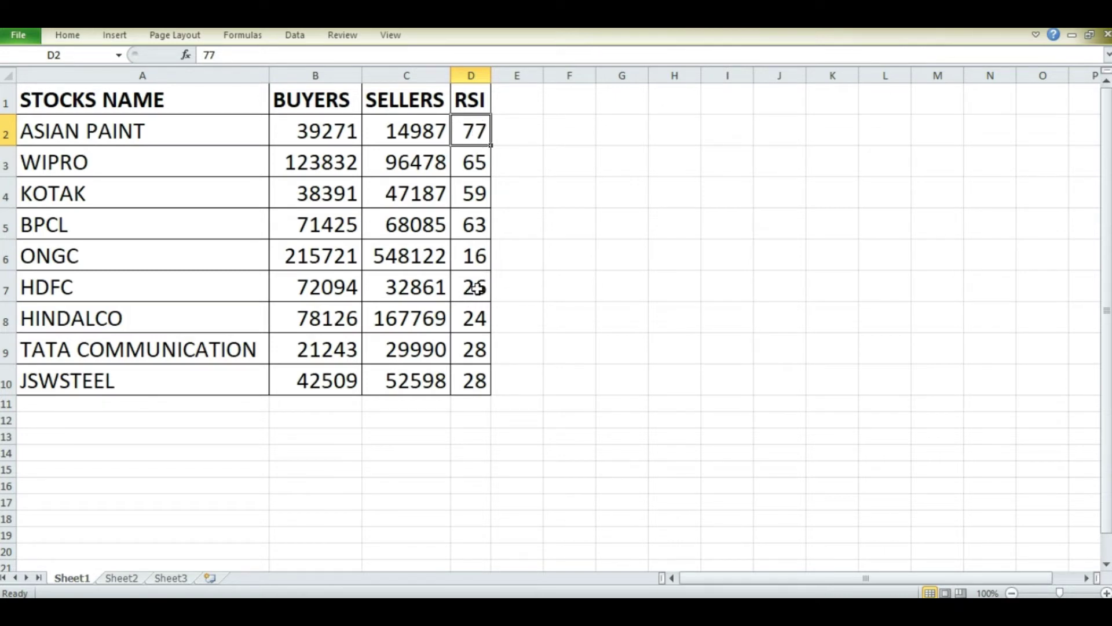
Step: Recheck the RSI values from ONGC to JSWSTEEL, including ONGC's individually, and return to ASIAN PAINT's RSI cell
left_click_drag(477, 289, 489, 380)
left_click_drag(479, 255, 489, 375)
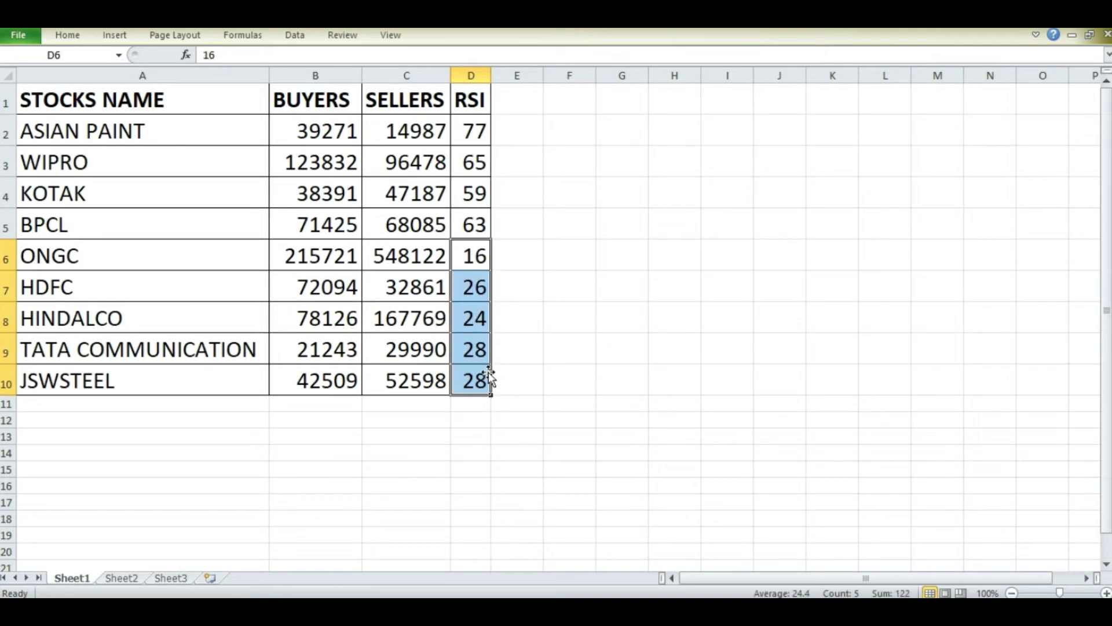
left_click(472, 255)
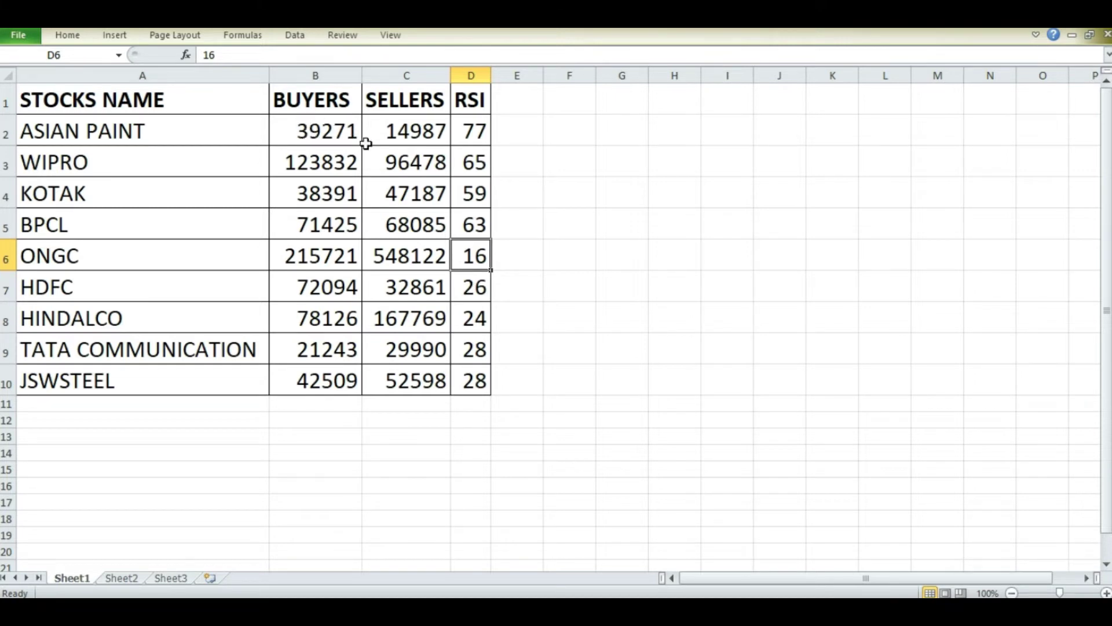
left_click(474, 134)
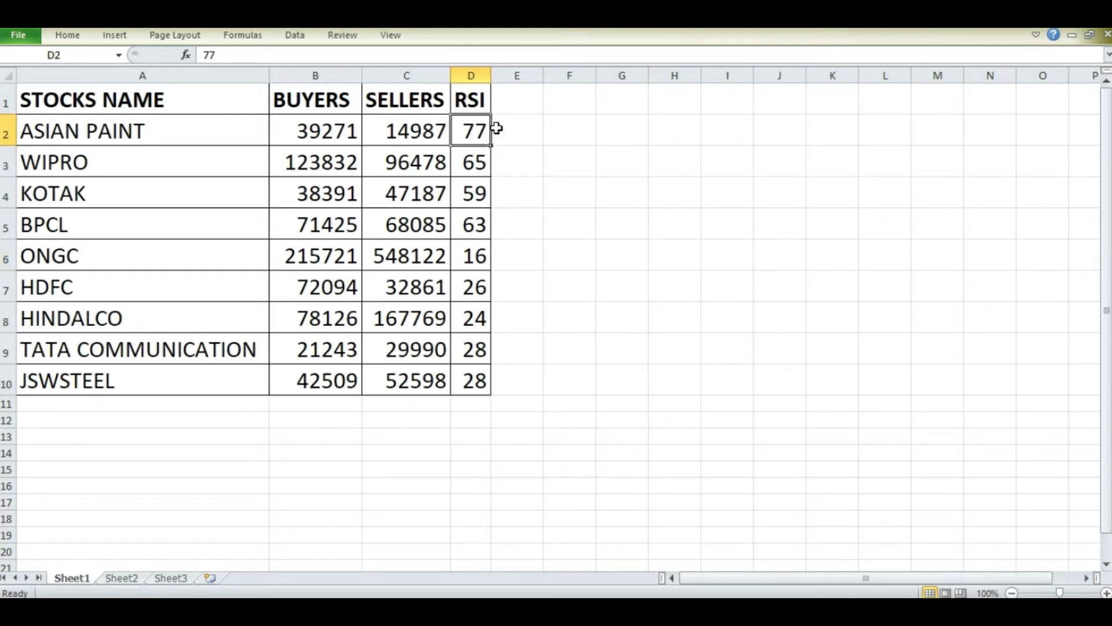
Step: Review ASIAN PAINT's whole row, checking its buyers, sellers and RSI cells individually
left_click(497, 133)
left_click_drag(169, 131, 497, 135)
left_click(474, 133)
left_click(313, 130)
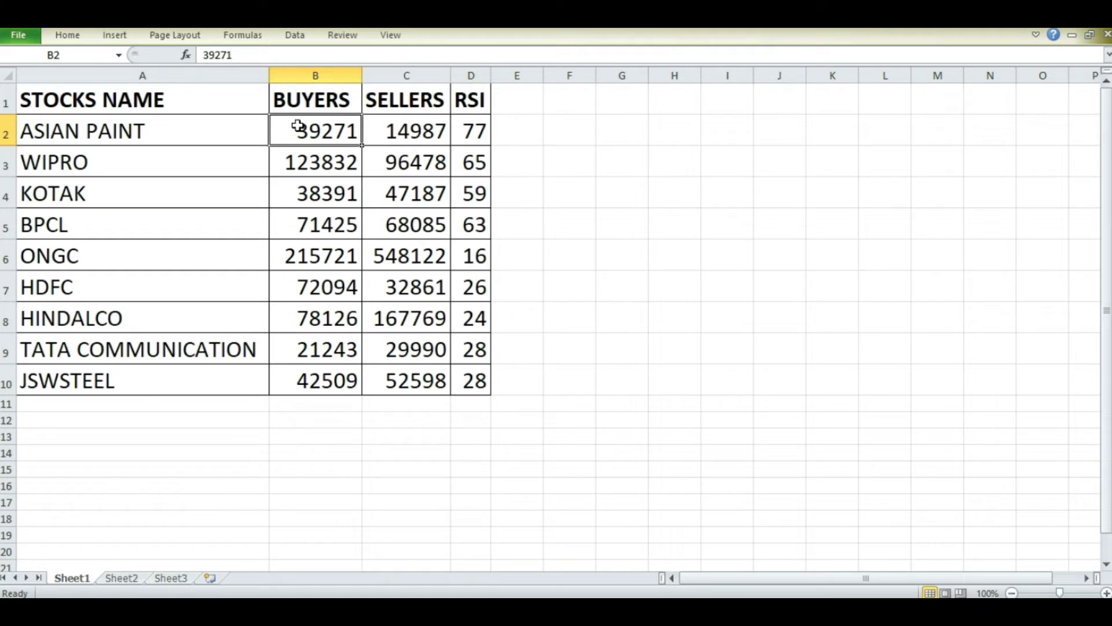
left_click(401, 133)
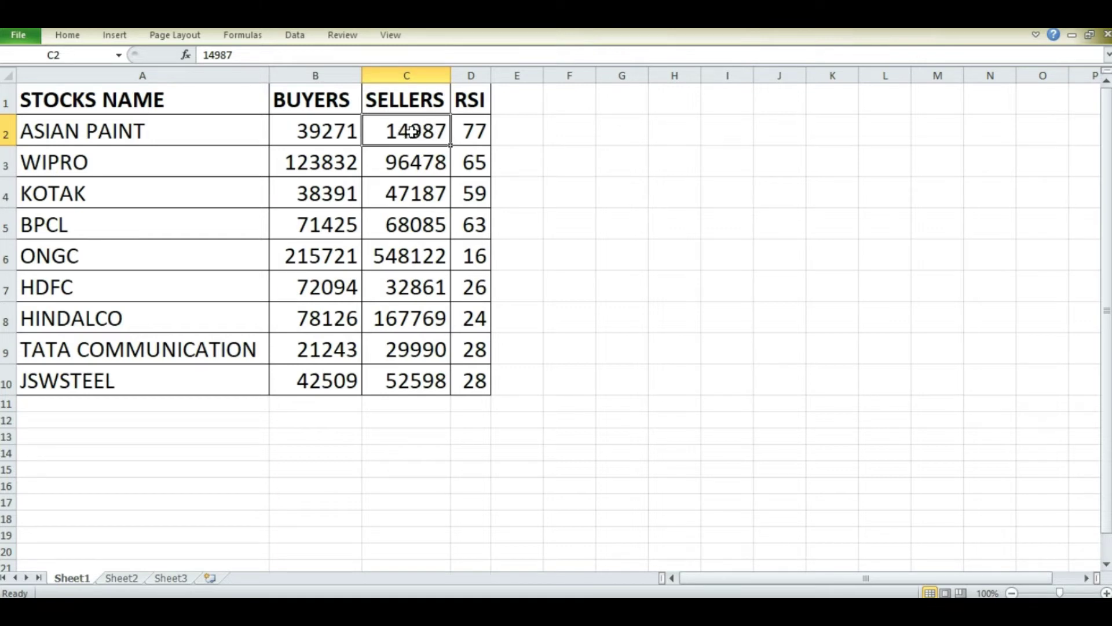
left_click(315, 127)
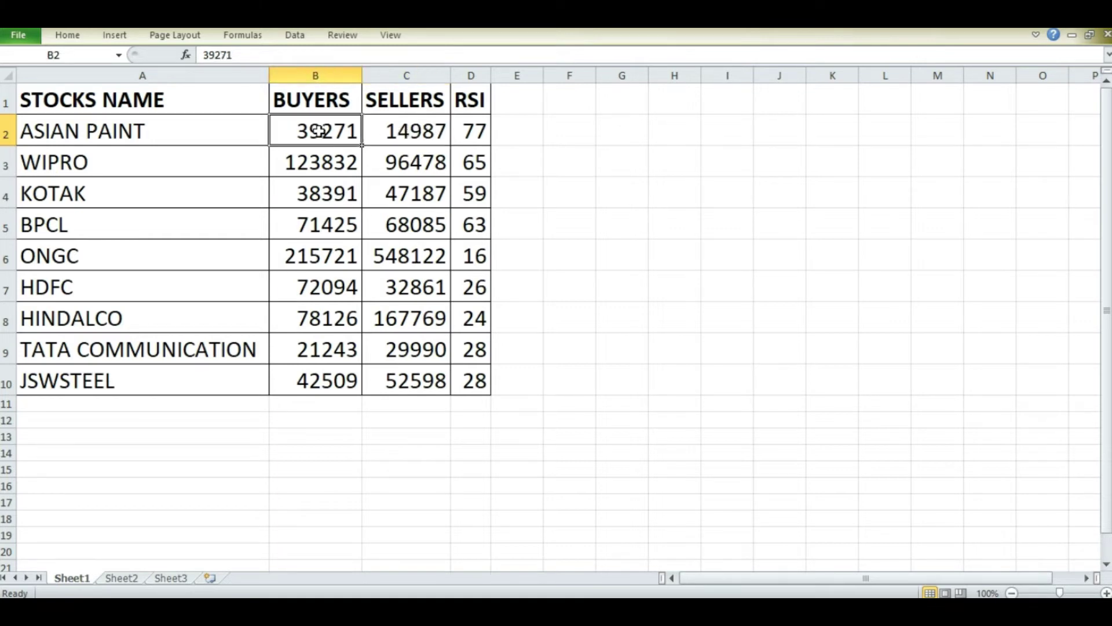
left_click_drag(519, 134, 149, 130)
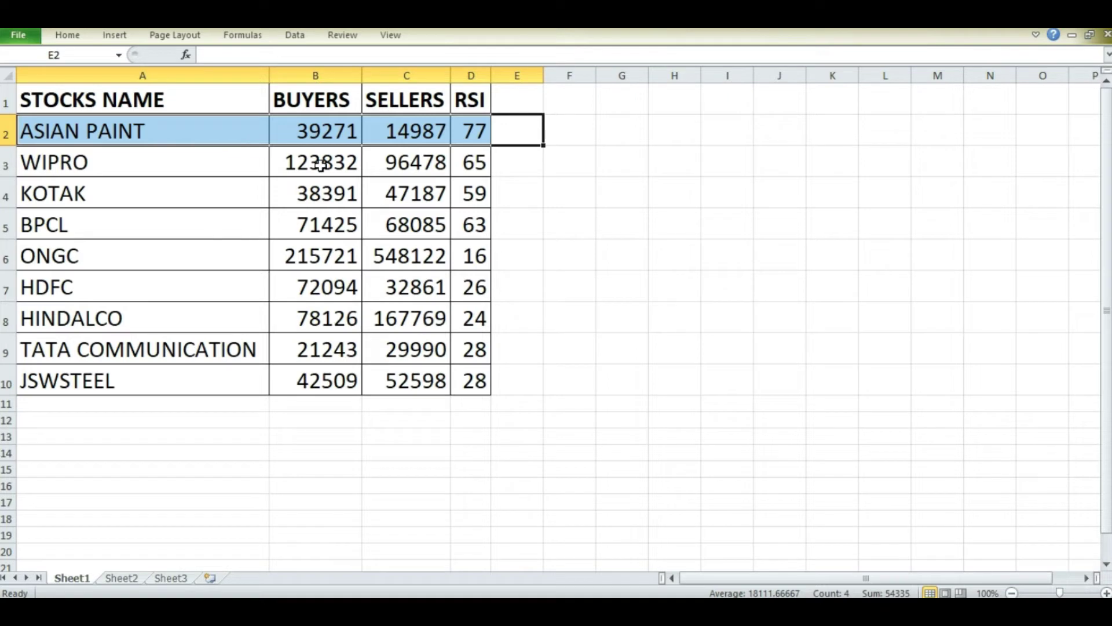
left_click(480, 130)
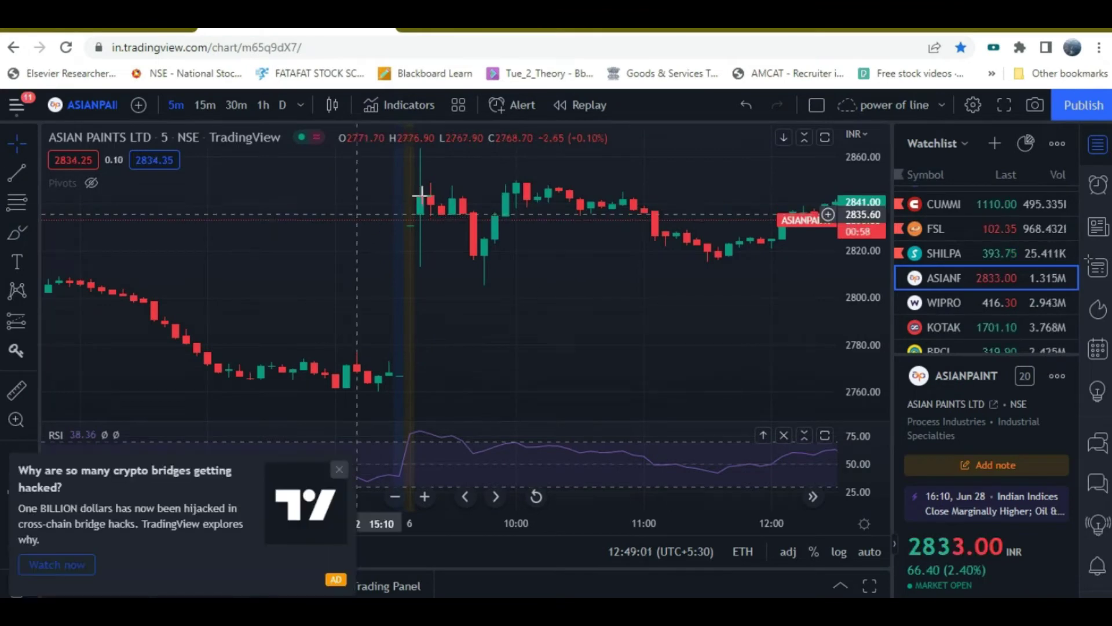
Step: Close the advertisement on the TradingView ASIAN PAINTS chart, inspect the RSI around the 6 July 09:15 candle and glance at NSE's pre-open list
left_click(340, 468)
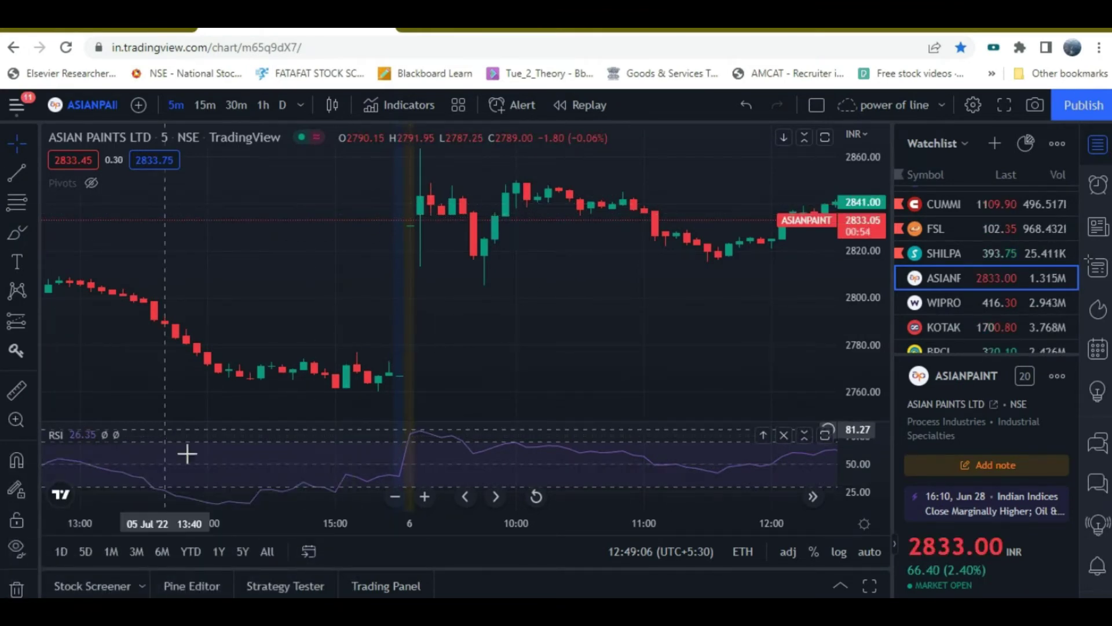
mouse_move(58, 442)
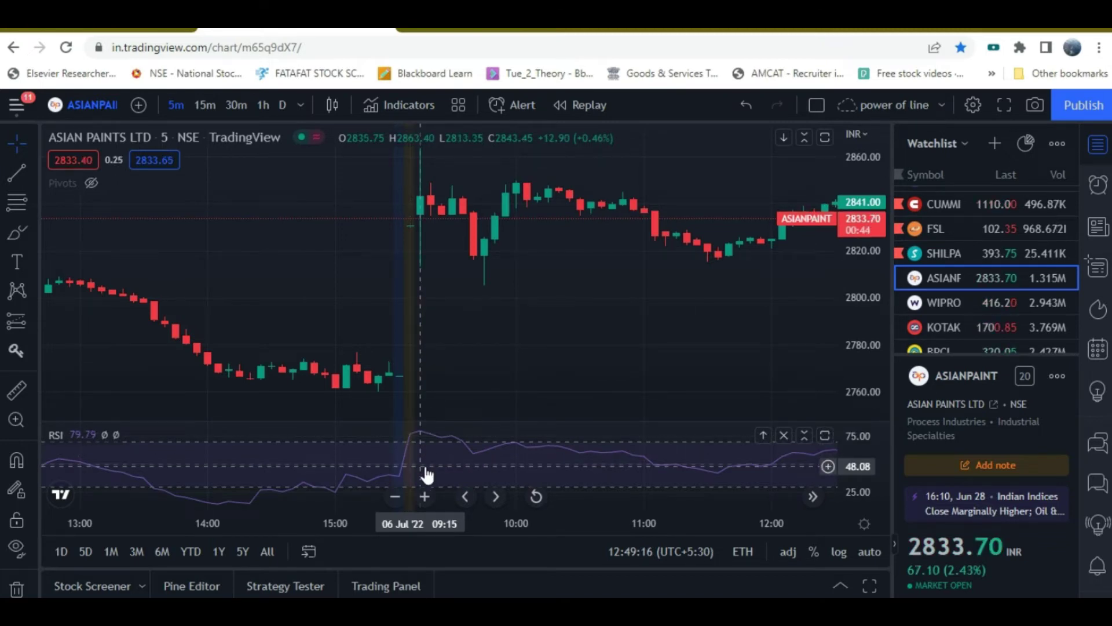
left_click(503, 30)
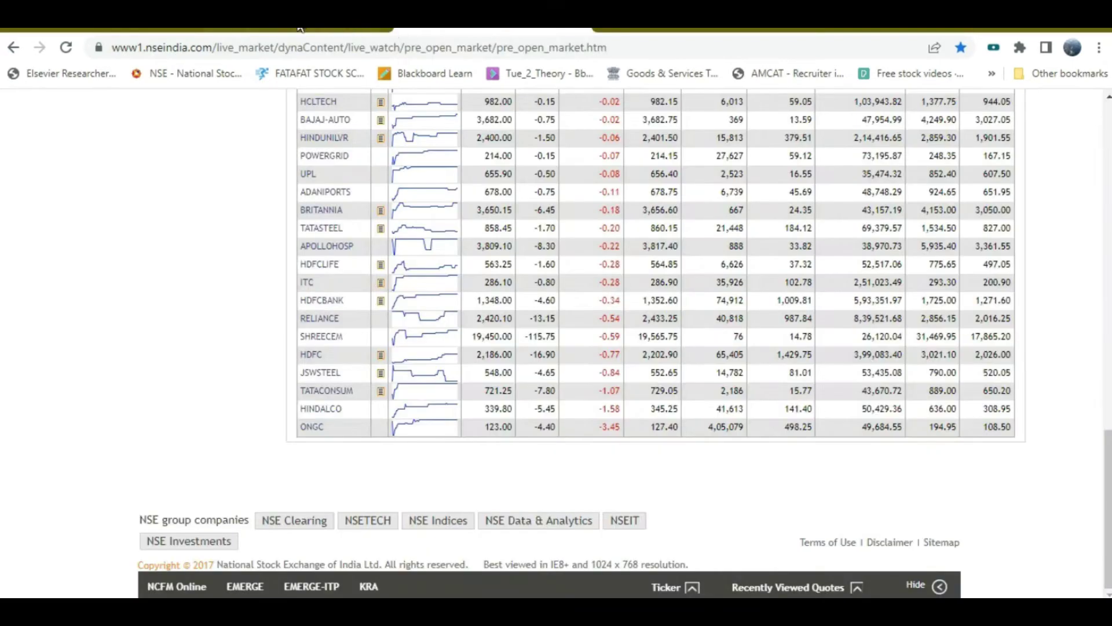
left_click(336, 30)
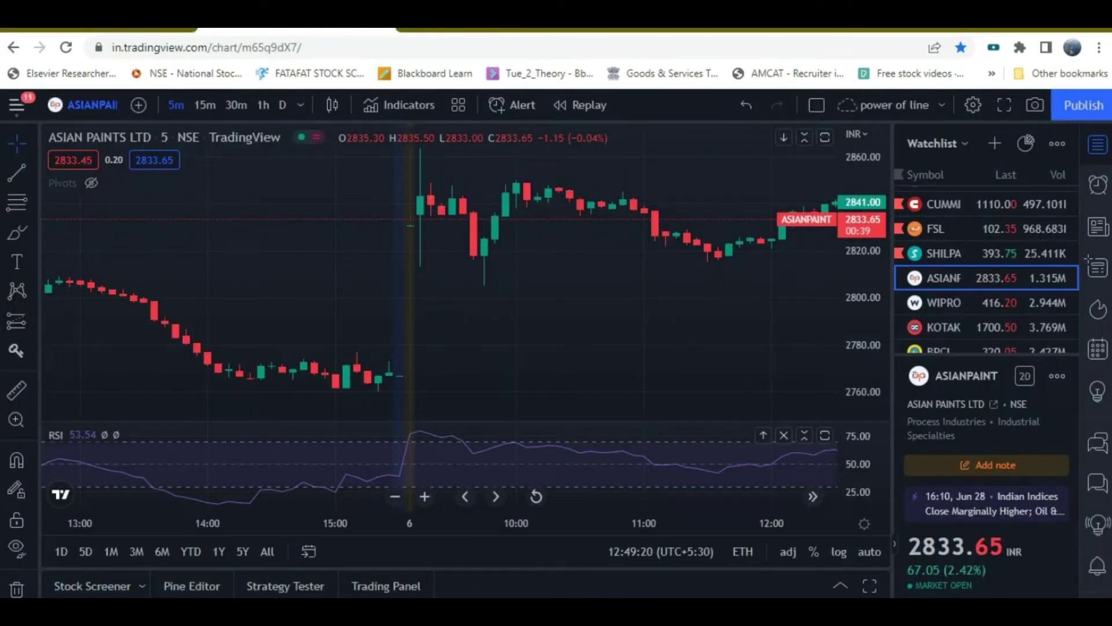
Step: Return to the Excel stock table and compare ASIAN PAINT's buyers figure with its sellers figure and RSI
mouse_move(732, 602)
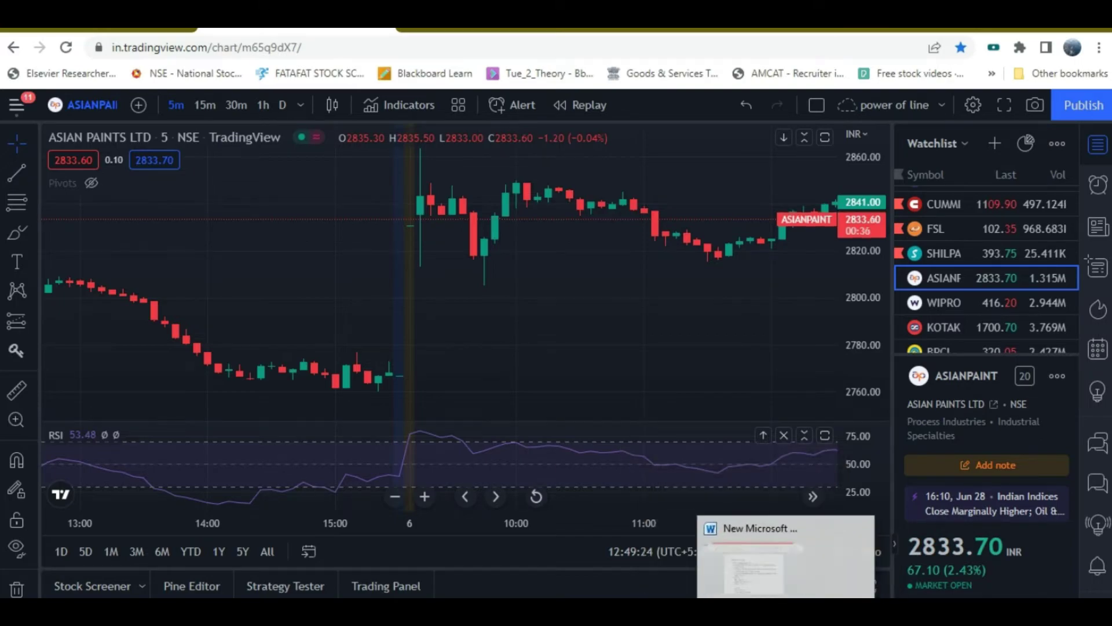
left_click(784, 559)
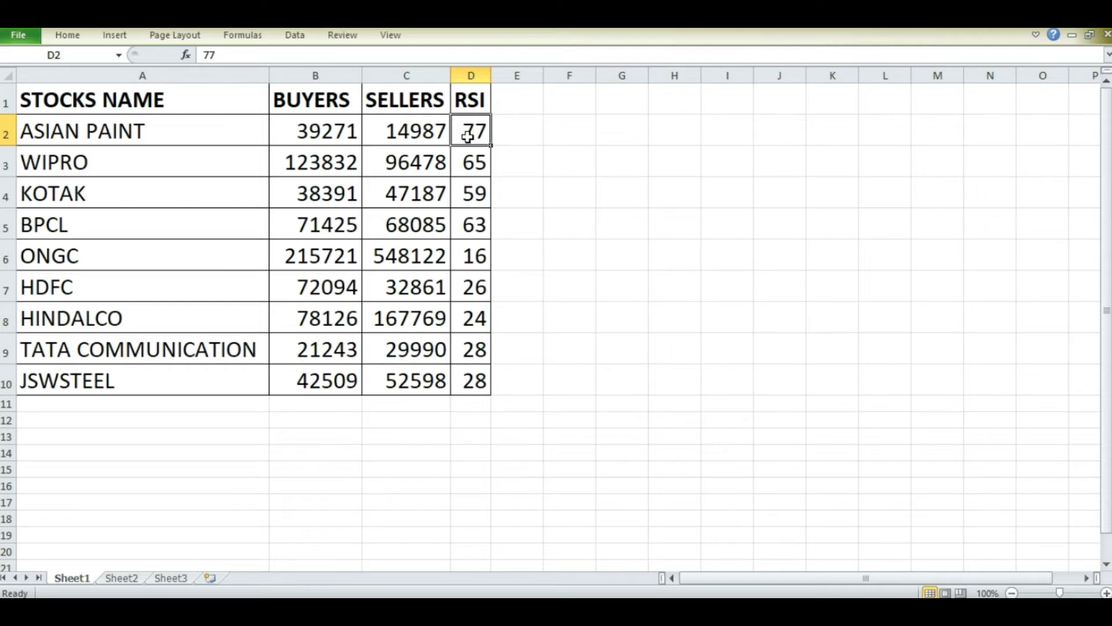
left_click(329, 131)
left_click_drag(329, 131, 400, 132)
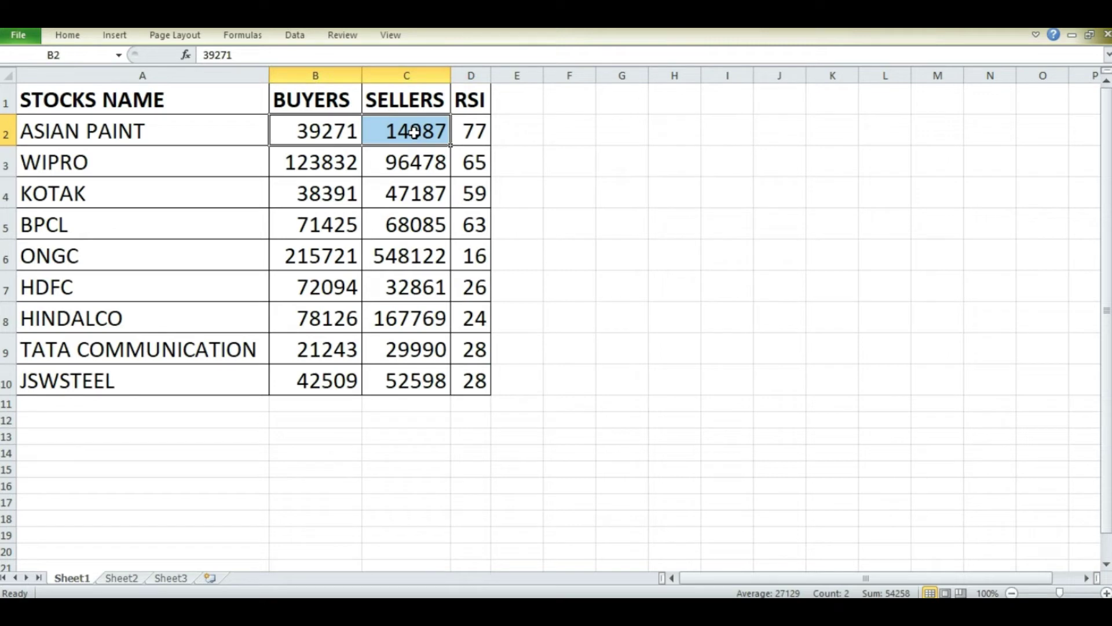
left_click(300, 132)
left_click(403, 129)
left_click(474, 132)
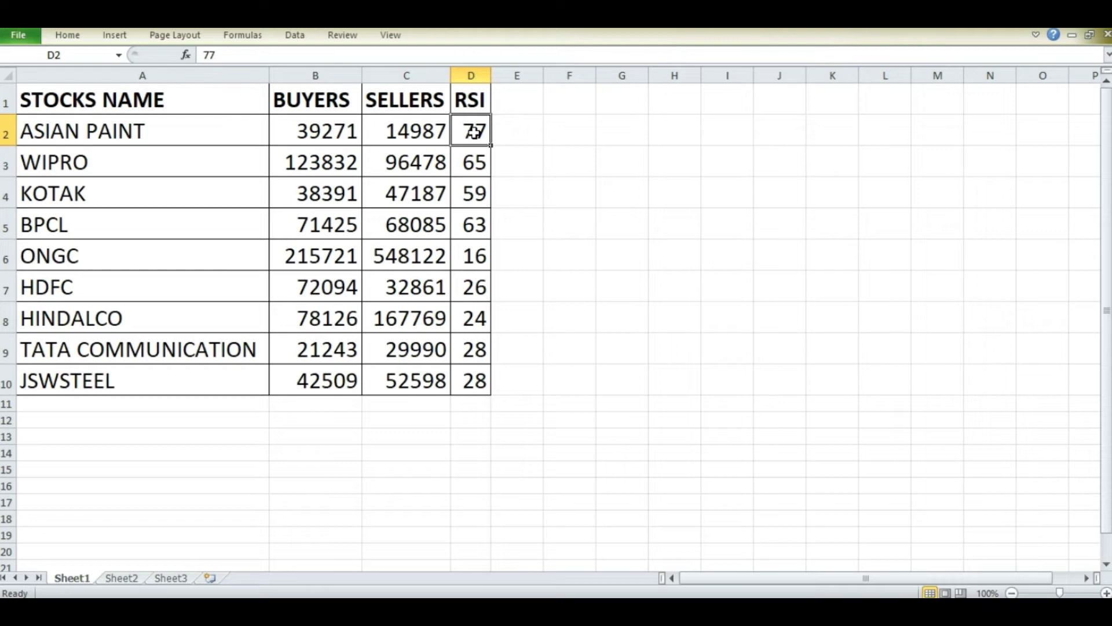
Step: Compare ASIAN PAINT's sellers figure with its RSI value
left_click(428, 129)
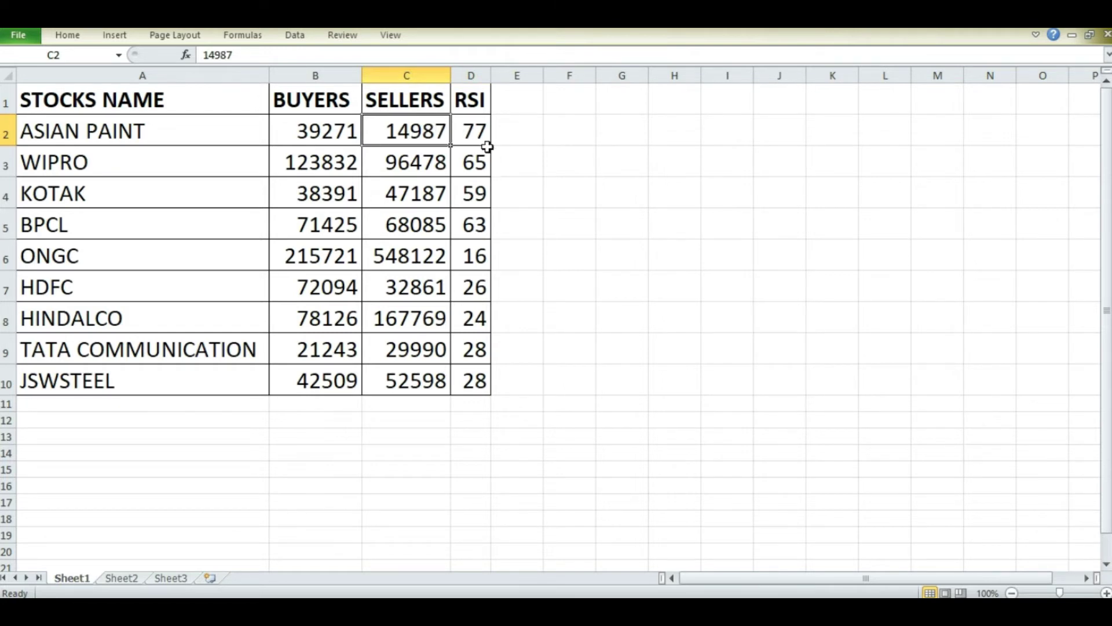
left_click(474, 136)
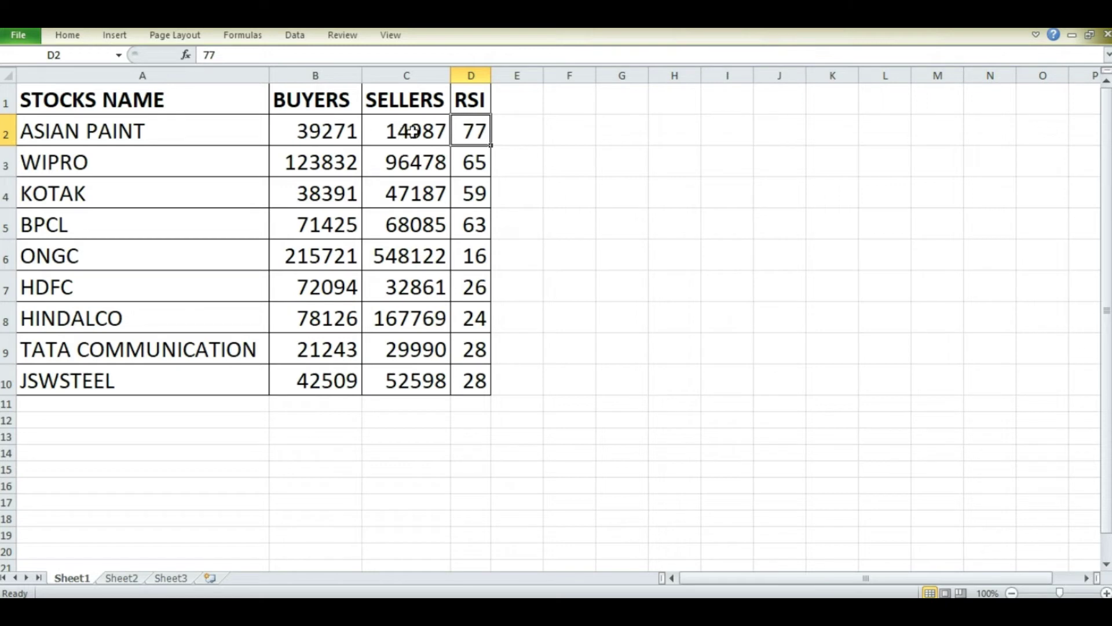
left_click(415, 131)
left_click(481, 131)
left_click(415, 135)
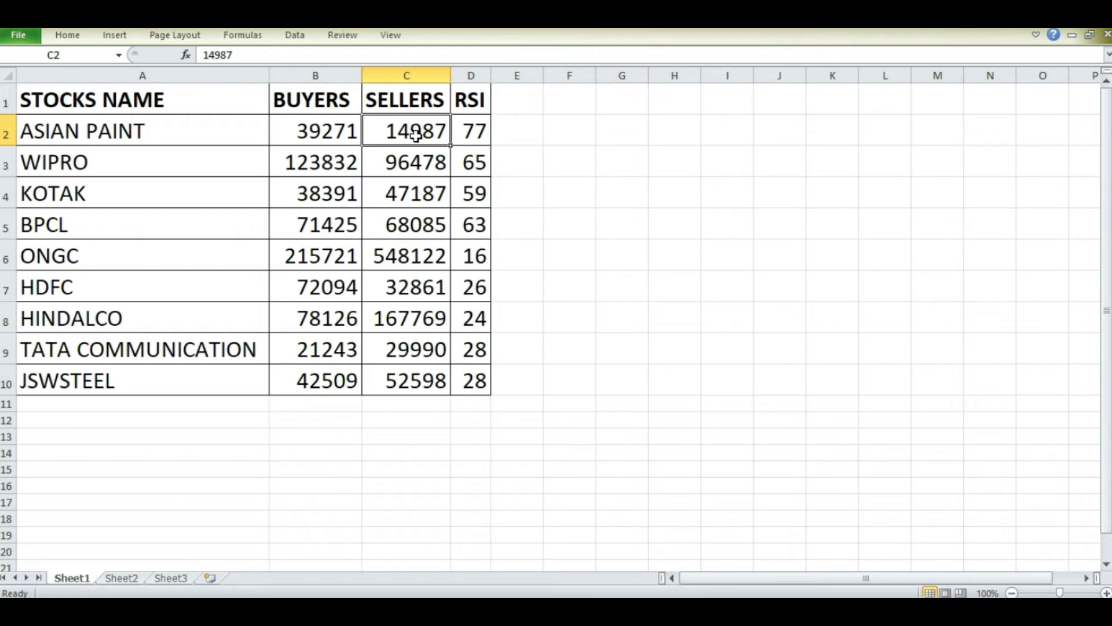
Step: Examine ASIAN PAINT's buyers and sellers figures again, together with the range from buyers to RSI
left_click(308, 133)
left_click(404, 137)
left_click_drag(313, 133, 457, 135)
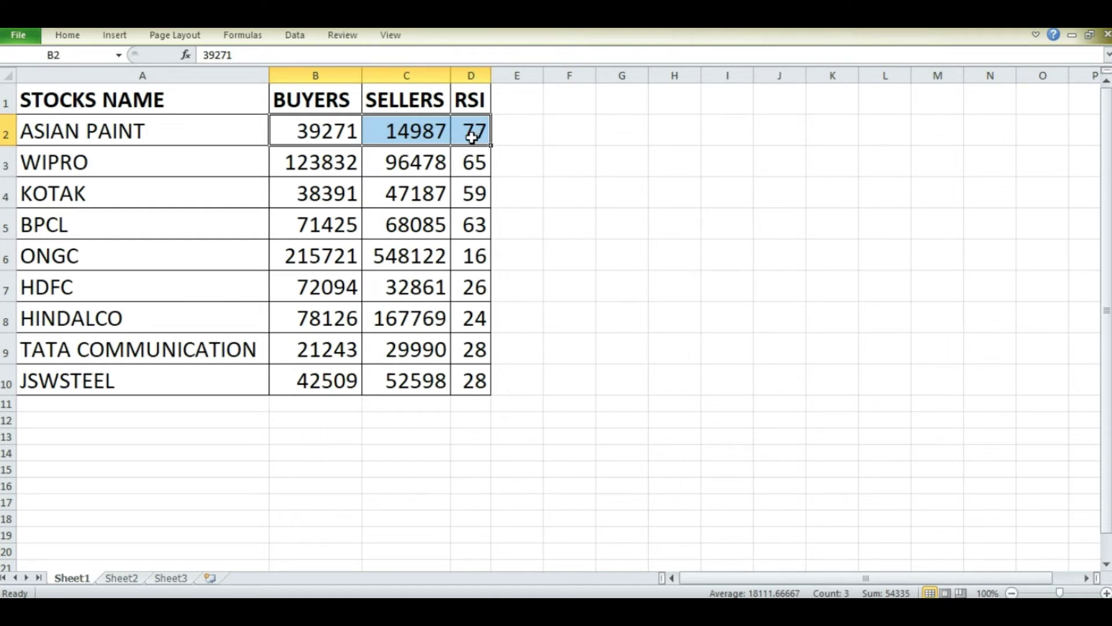
left_click(416, 132)
left_click_drag(328, 131, 480, 132)
Step: Check the RSI values from WIPRO to BPCL, followed by ONGC's name and RSI cells
left_click_drag(131, 129, 478, 225)
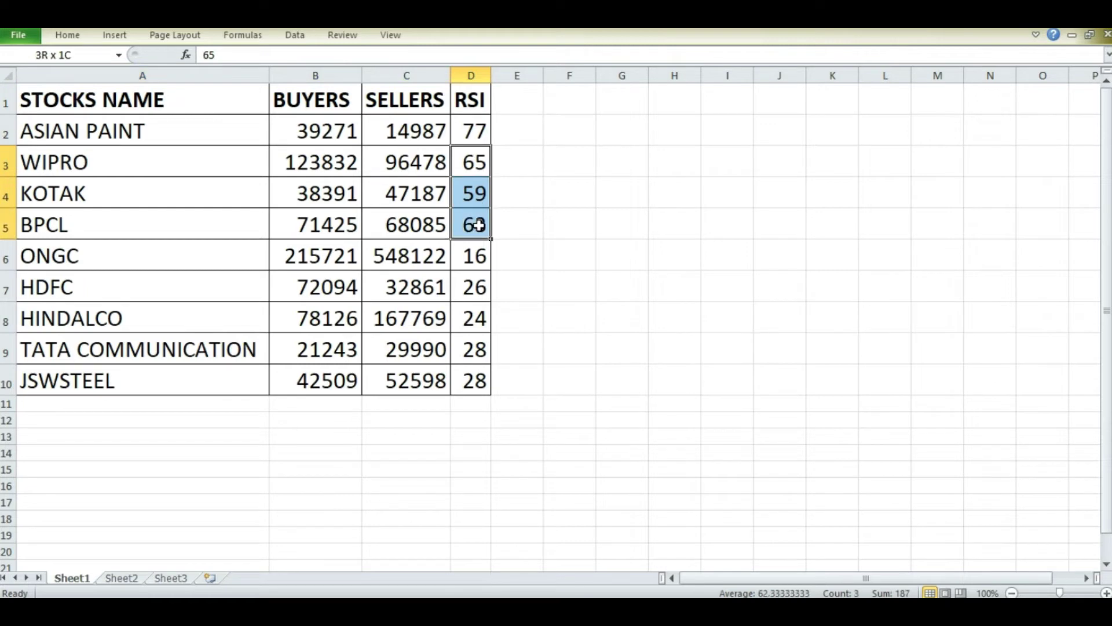
left_click_drag(479, 225, 478, 226)
left_click(477, 257)
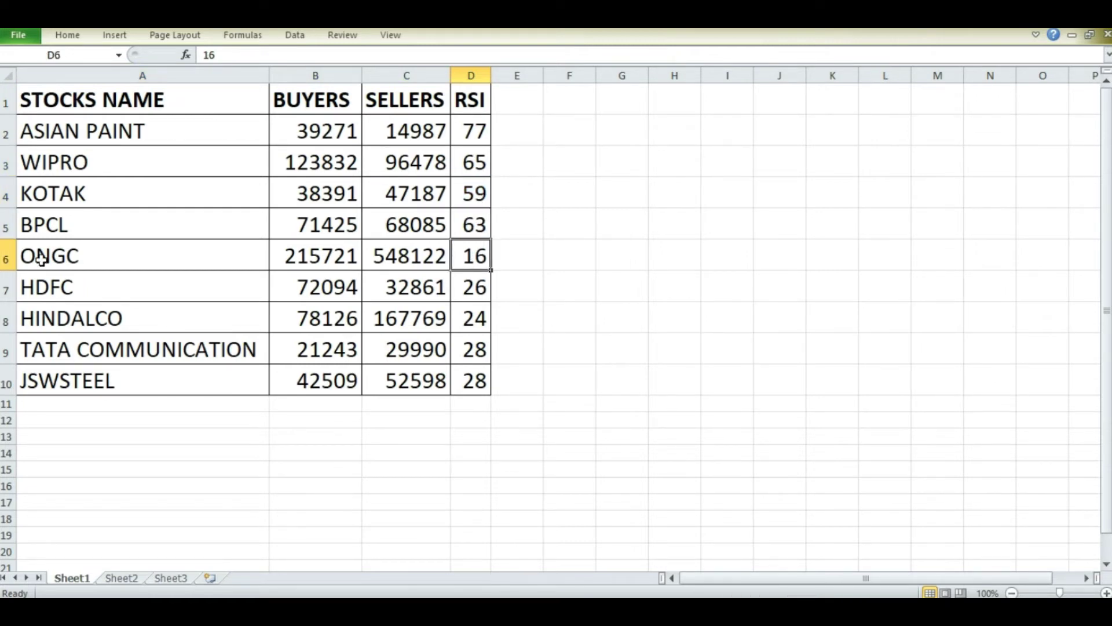
left_click(86, 257)
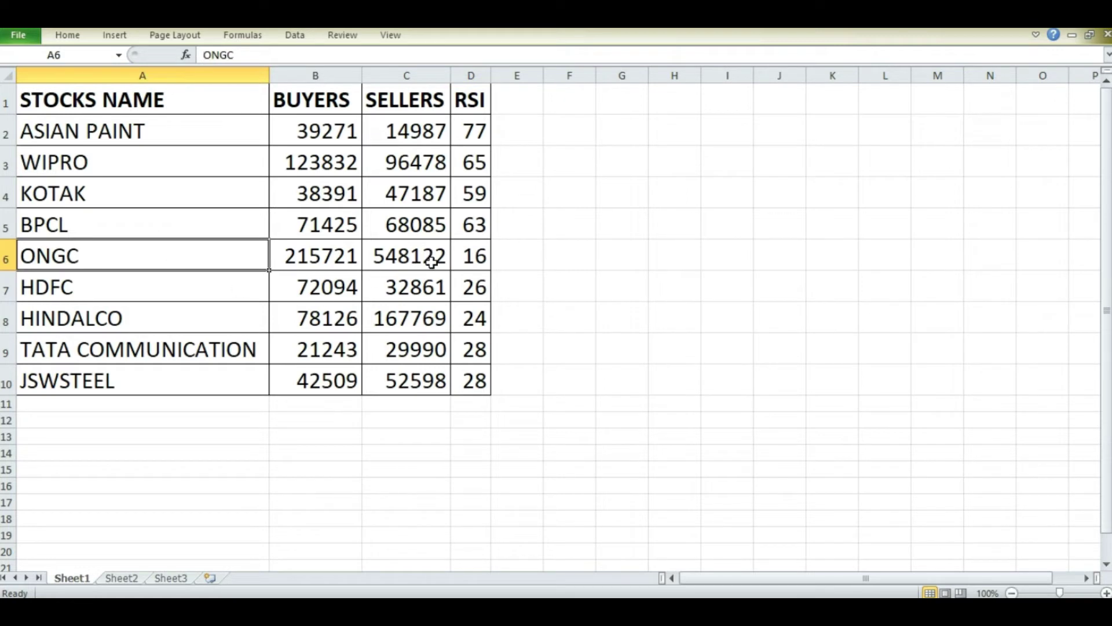
left_click(474, 259)
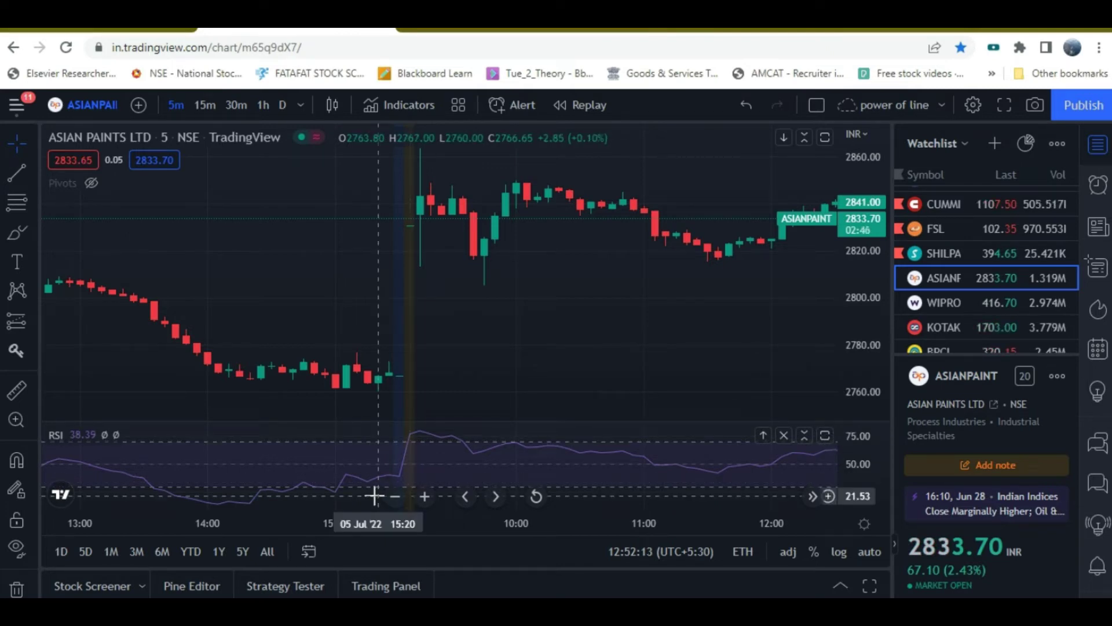
Step: View the NSE pre-open market list and the TradingView ASIAN PAINTS chart, and switch back to the Excel stock table
key("ctrl+Tab")
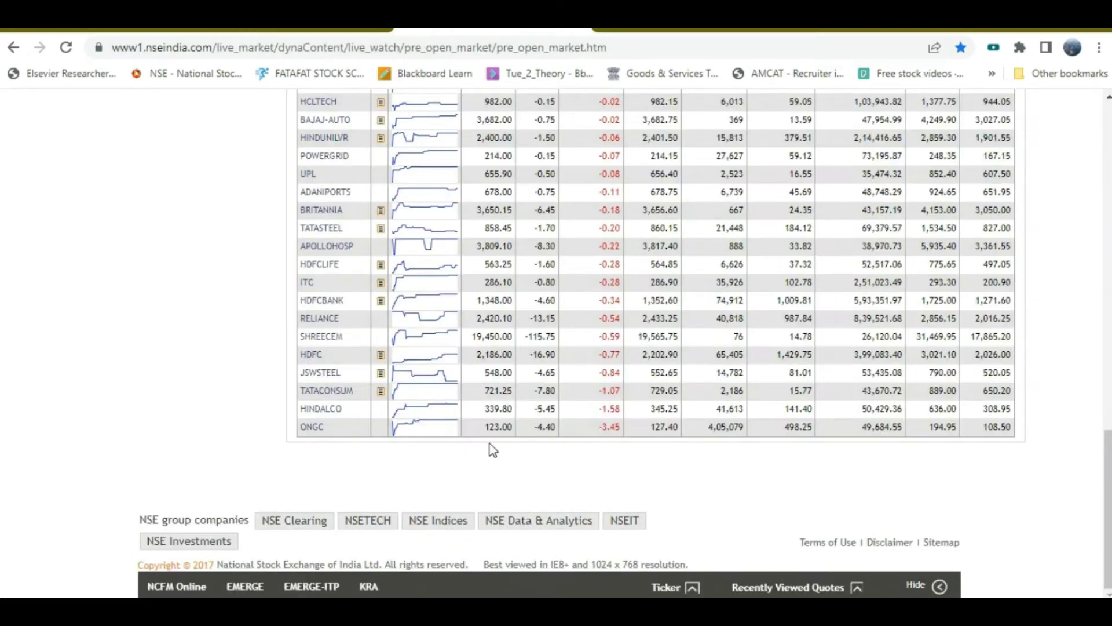
key("ctrl+shift+Tab")
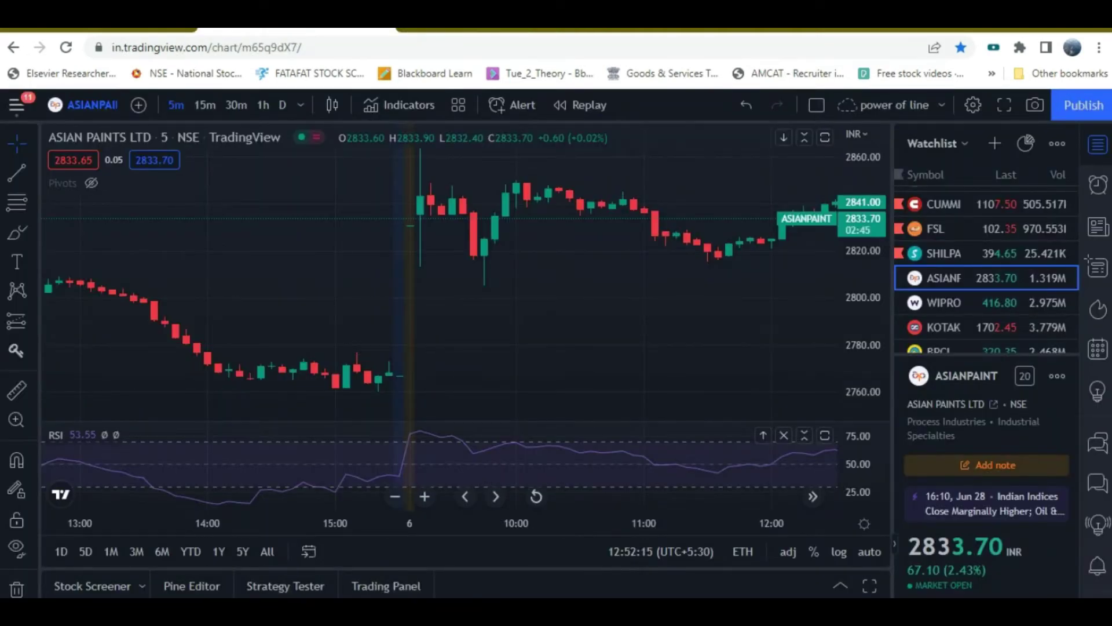
key("alt+Tab")
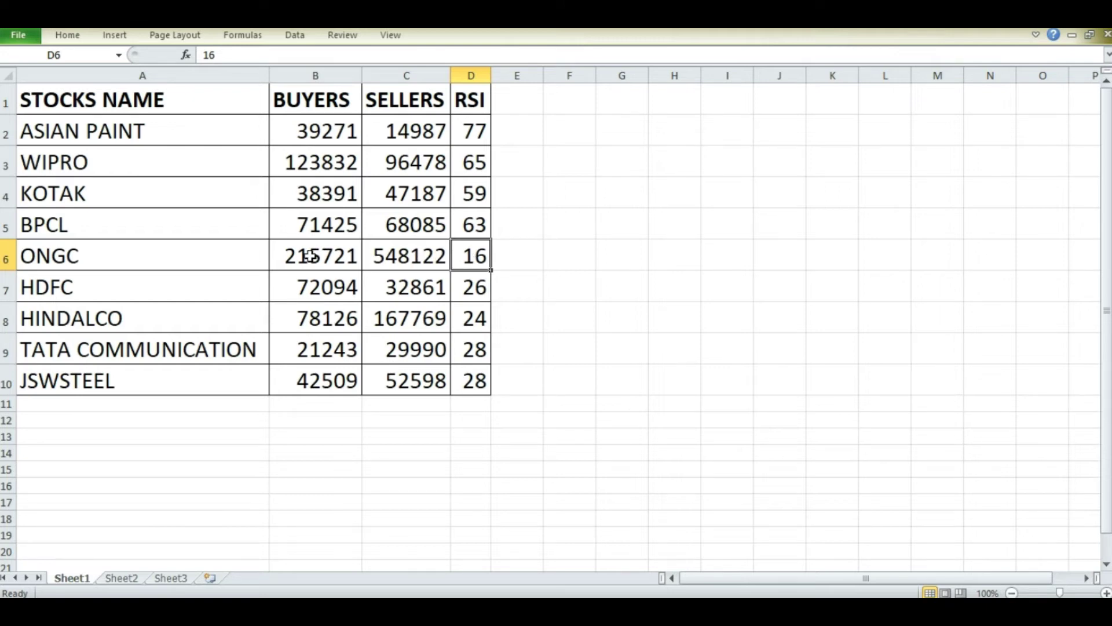
Step: Compare ONGC's buyers and sellers figures with its RSI value, covering the whole ONGC row
left_click_drag(308, 253, 380, 253)
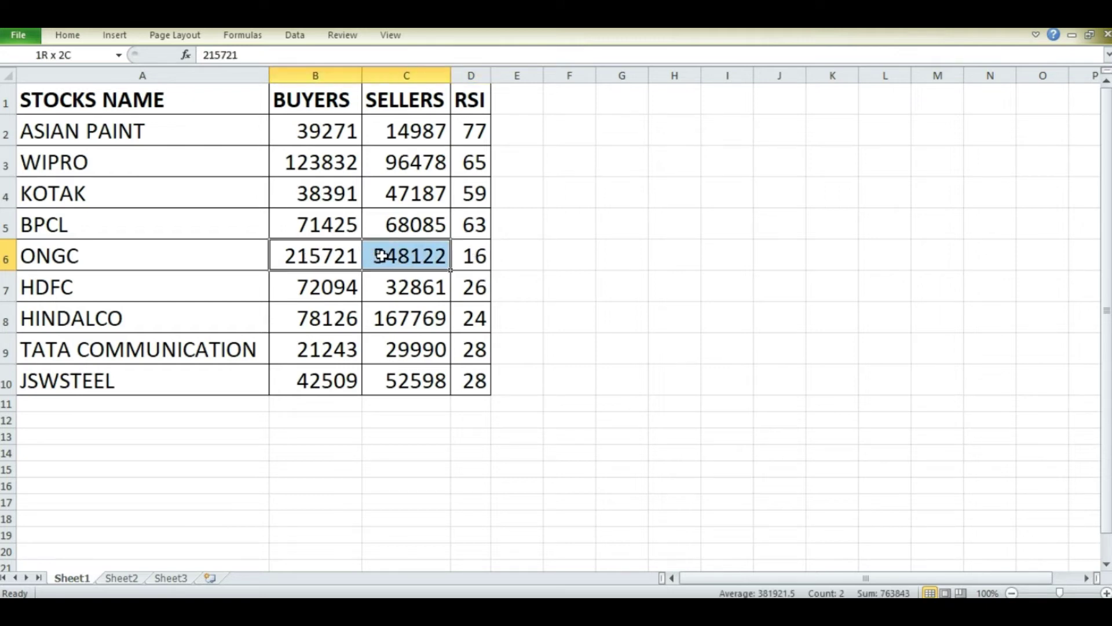
left_click(297, 260)
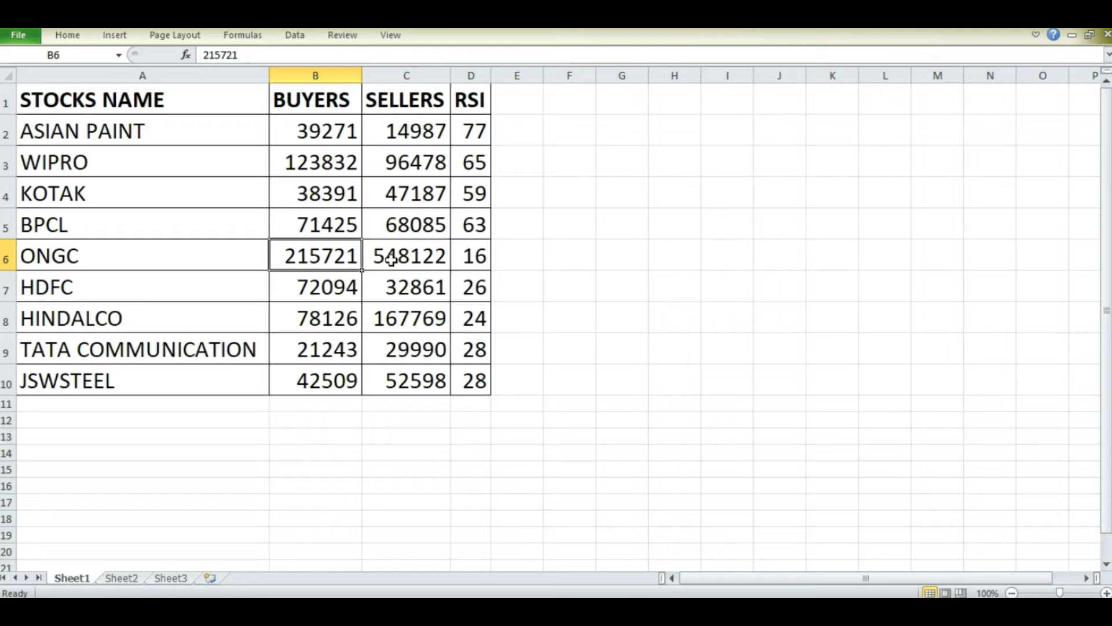
left_click(468, 259)
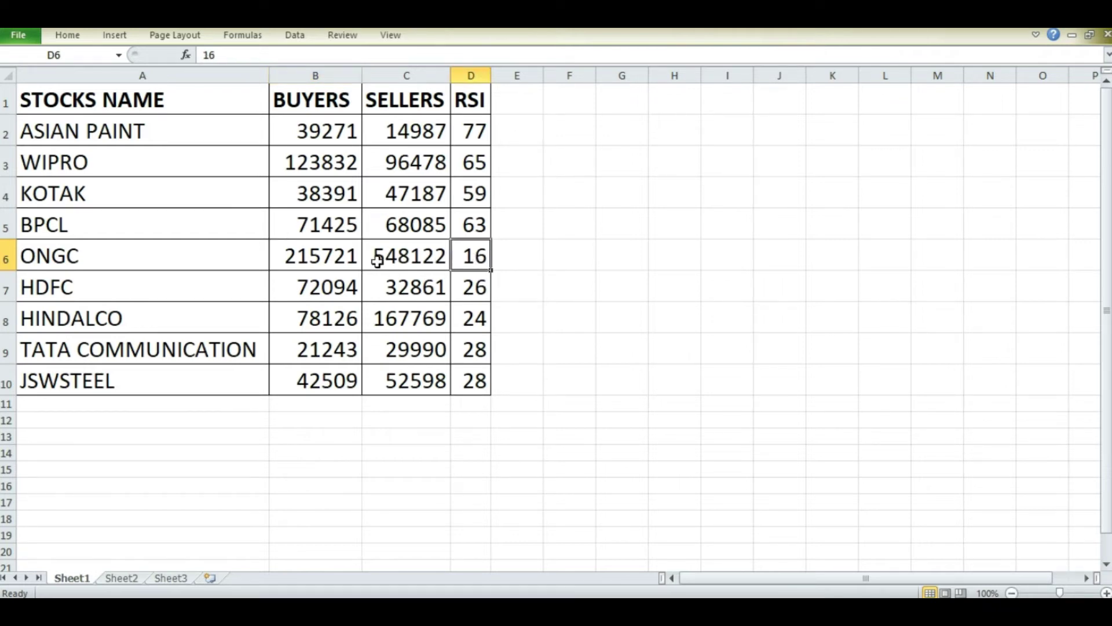
left_click(316, 259)
left_click_drag(480, 259, 161, 258)
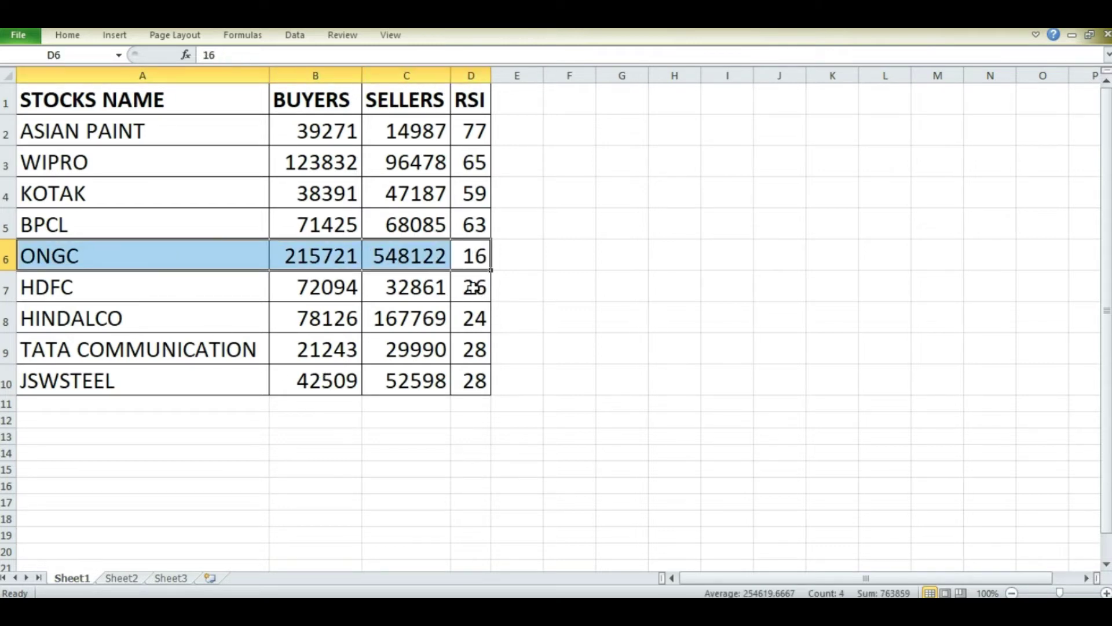
Step: Check HDFC's RSI value against its buyers and sellers figures
left_click(472, 290)
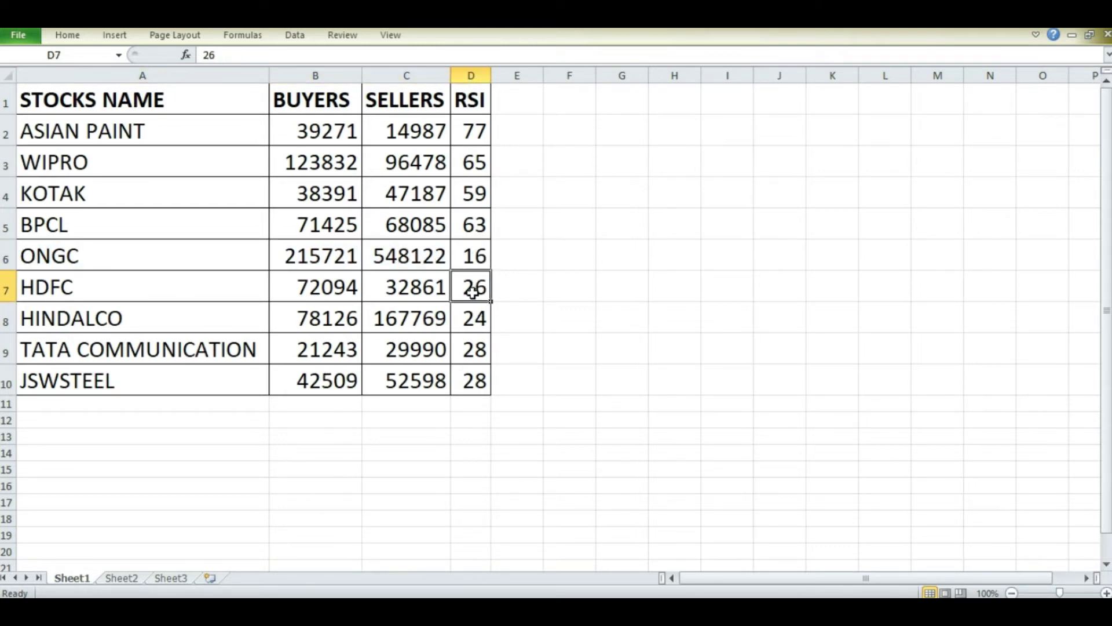
left_click(300, 301)
left_click(423, 293)
Step: Highlight the HDFC row from the stock name to the RSI value with a yellow fill
left_click_drag(40, 288, 474, 287)
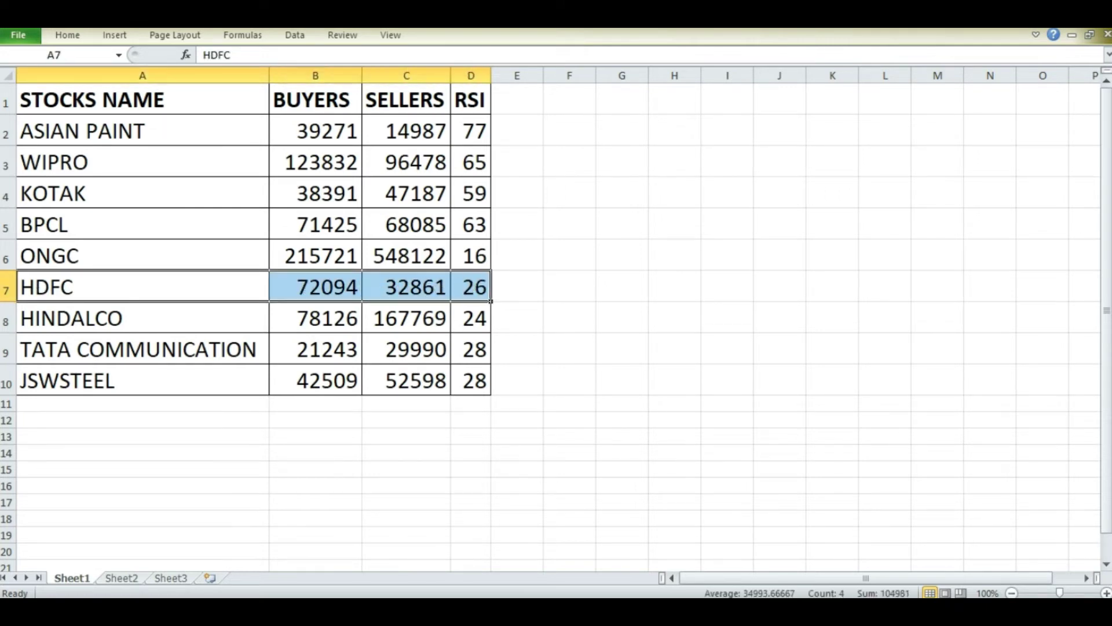
left_click(66, 36)
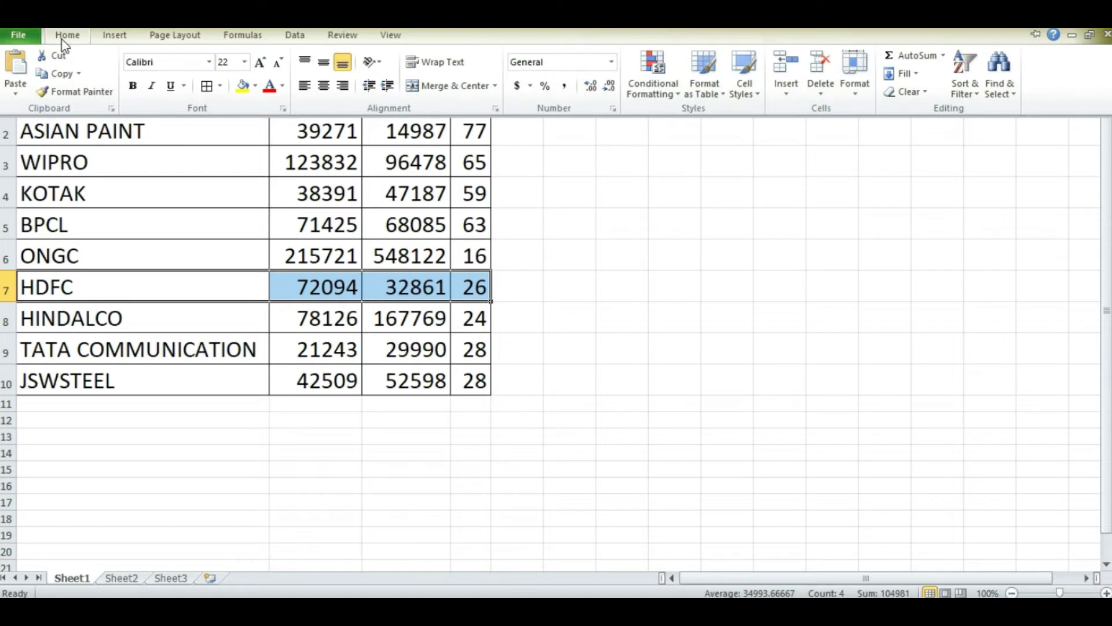
left_click(244, 89)
left_click(713, 355)
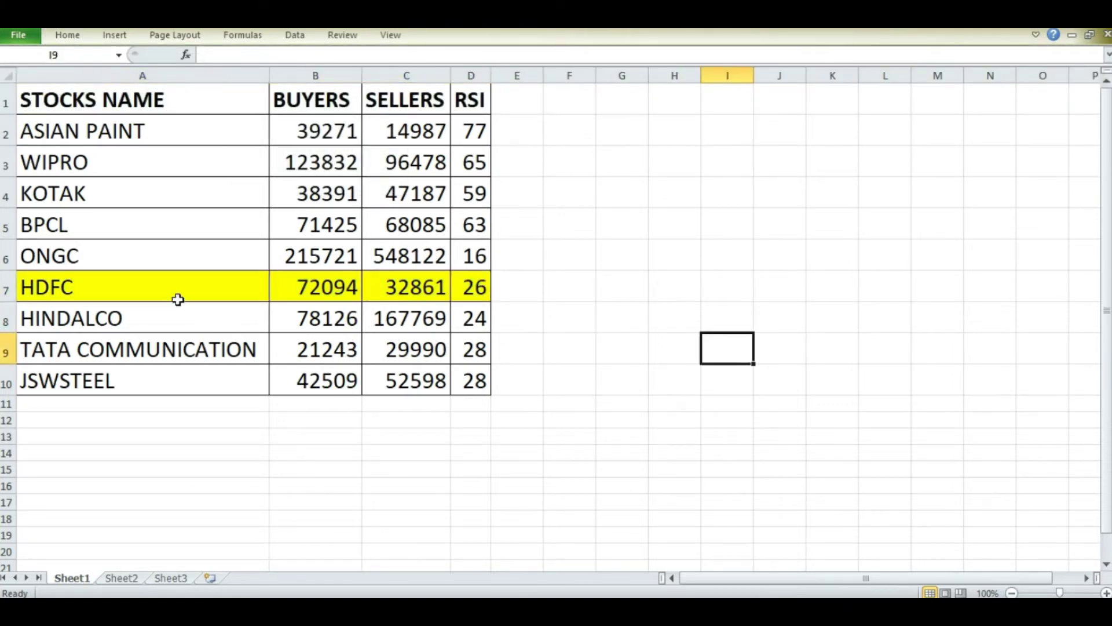
Step: Recheck HDFC's RSI and buyers cells, and compare HINDALCO's RSI with its sellers and buyers figures
left_click(481, 288)
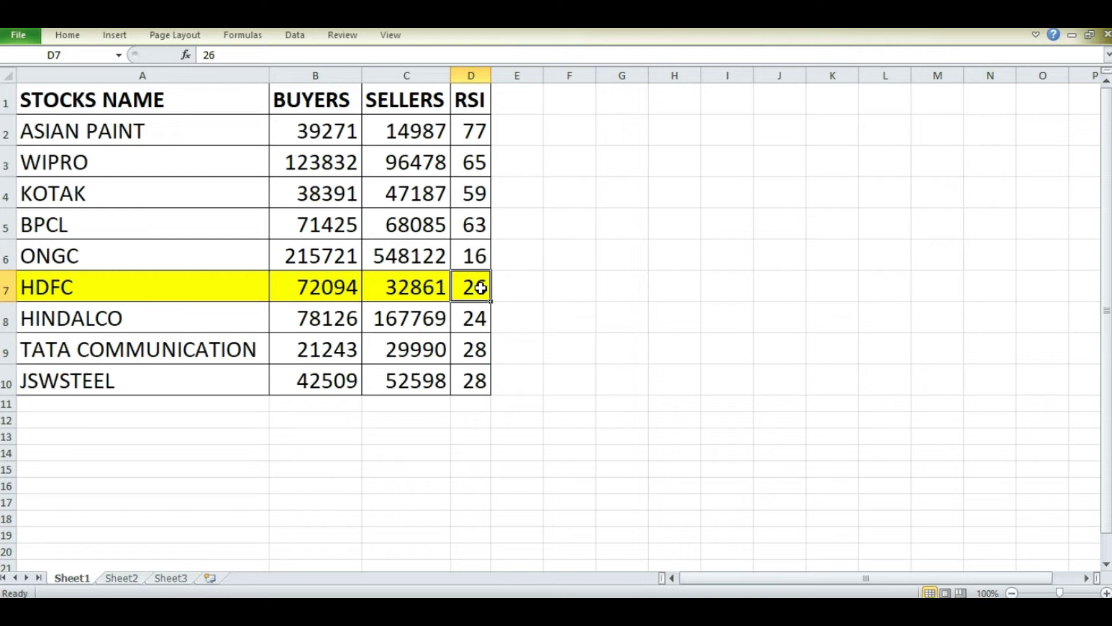
left_click(304, 295)
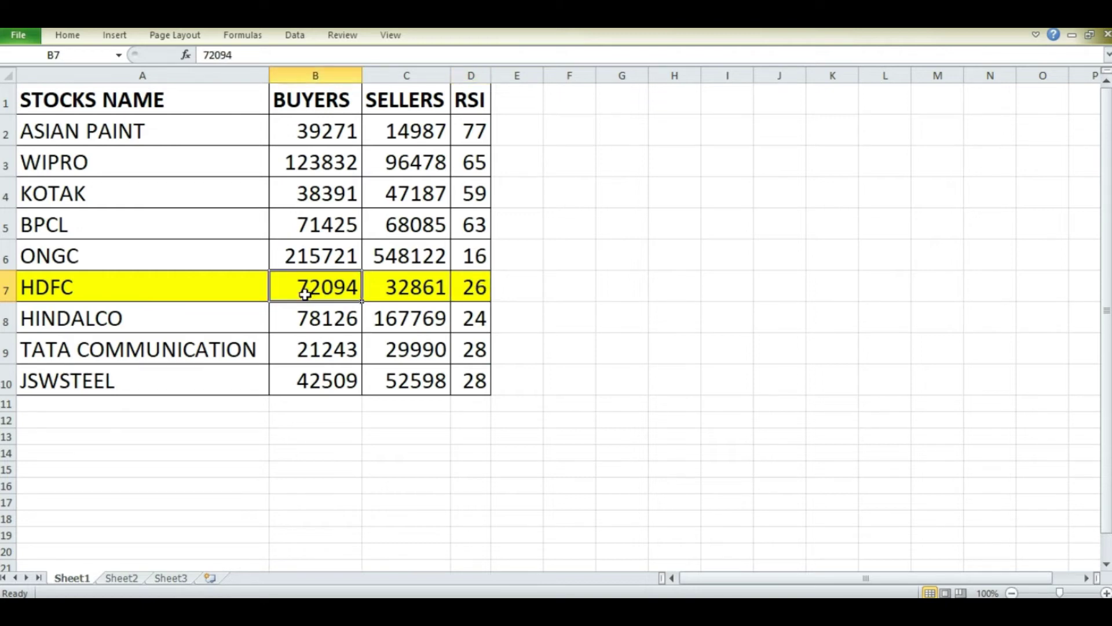
left_click(469, 326)
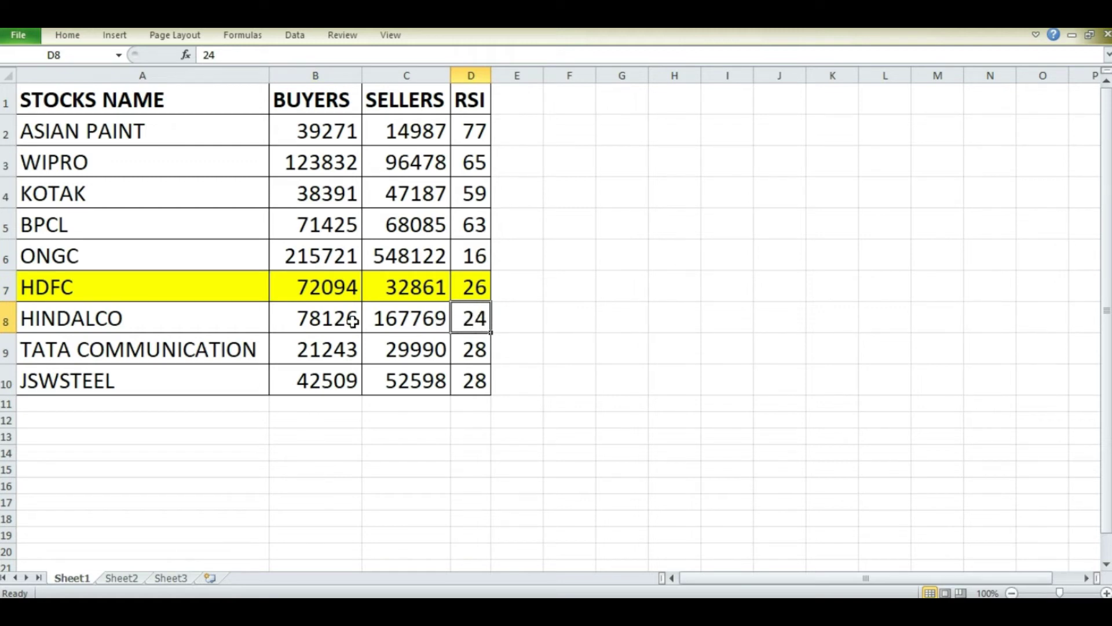
left_click(405, 327)
left_click(314, 326)
Step: Compare TATA COMMUNICATION's RSI value with its buyers and sellers figures
left_click(479, 351)
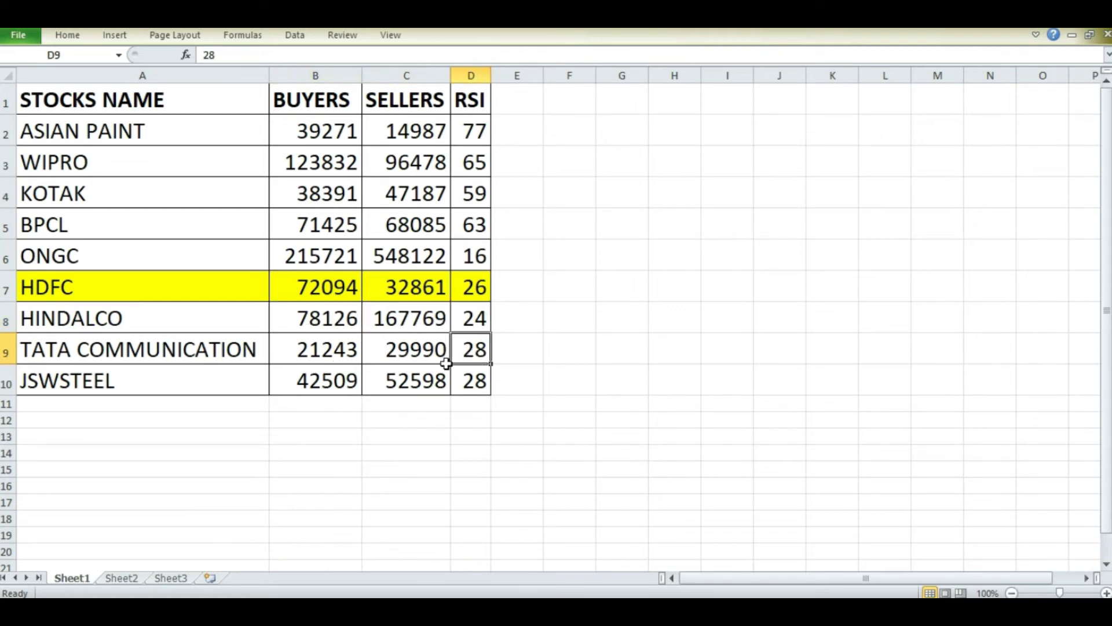
left_click(303, 355)
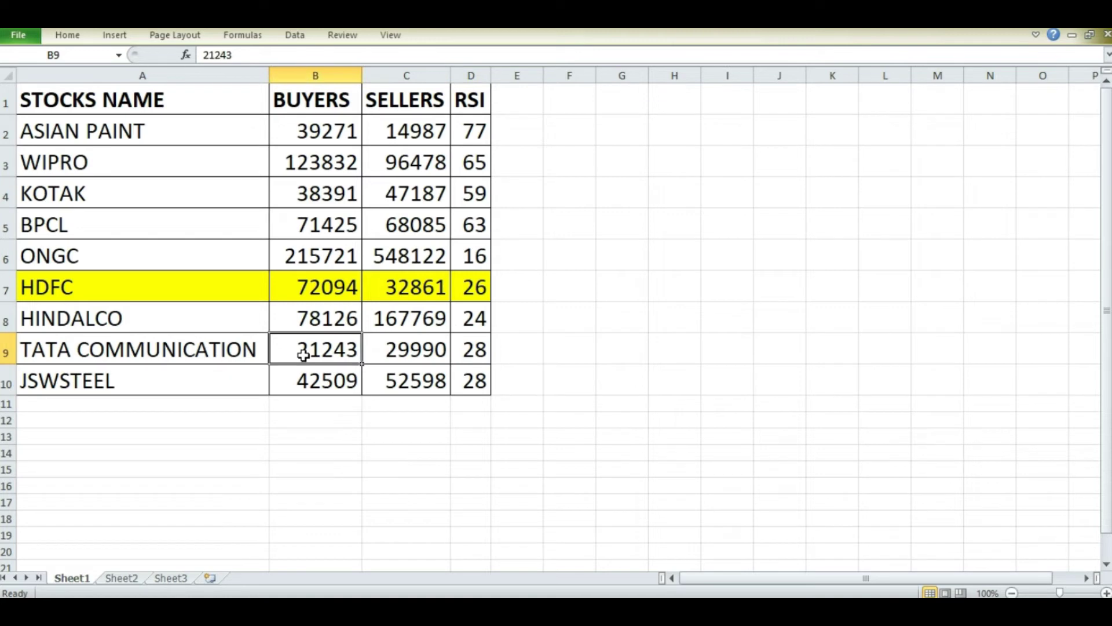
left_click(407, 358)
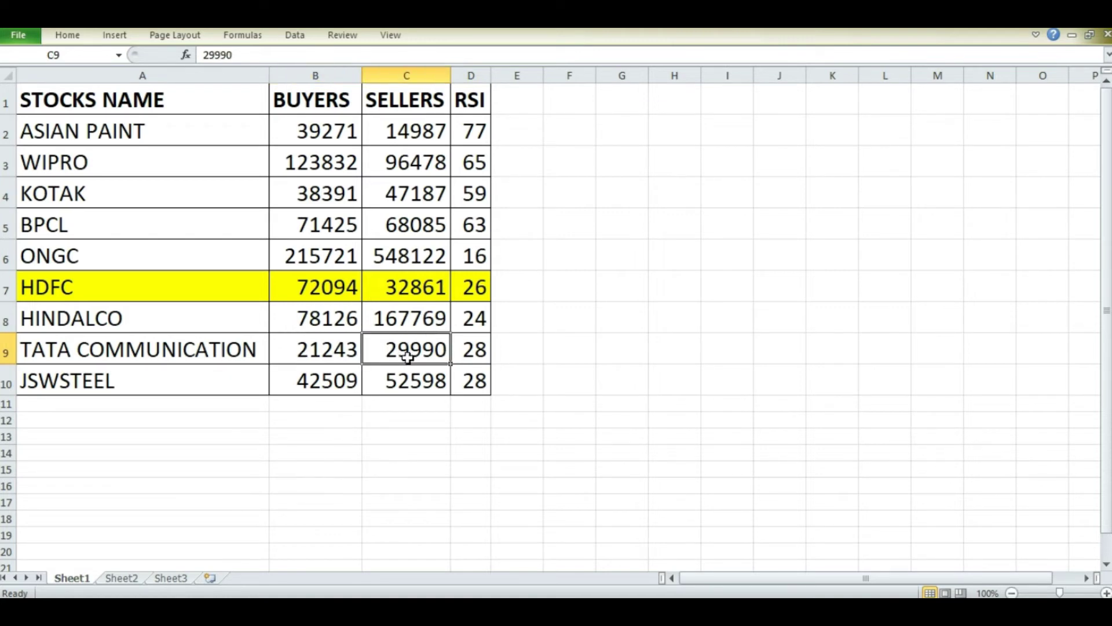
left_click(309, 354)
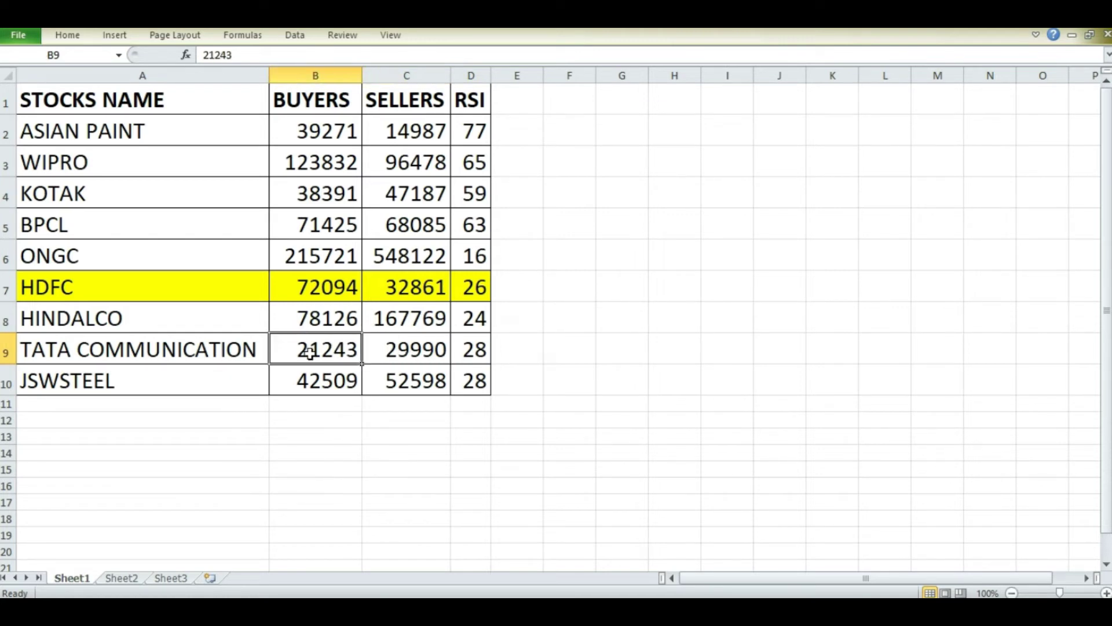
Step: Compare JSWSTEEL's RSI value with its buyers and sellers figures
left_click(477, 392)
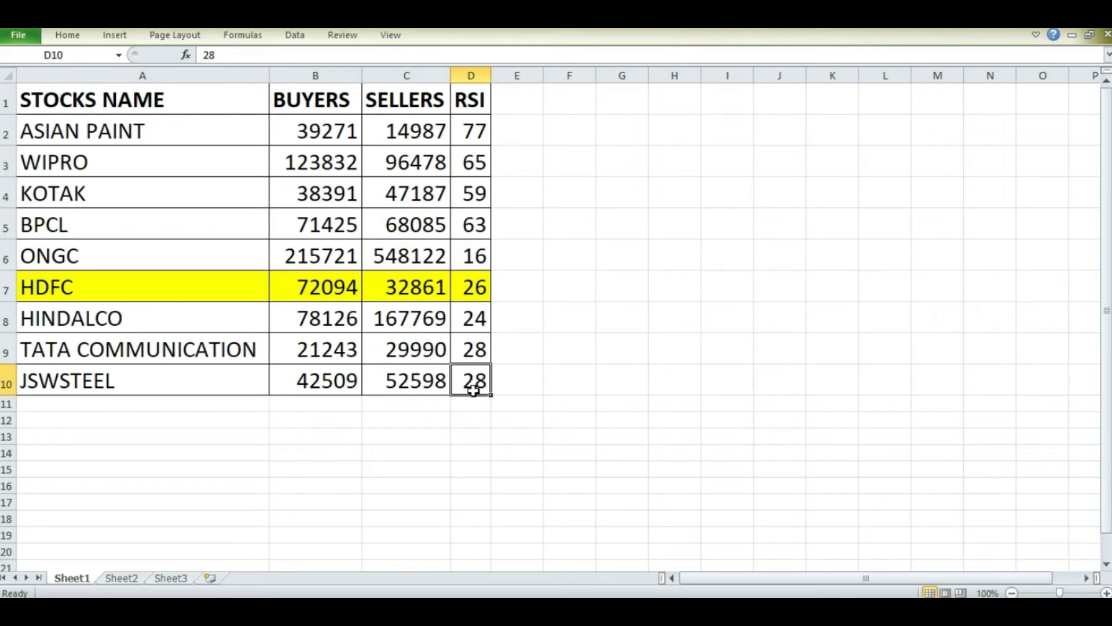
left_click(307, 387)
left_click(418, 385)
left_click(322, 386)
Step: Review the rows from HINDALCO to JSWSTEEL, the ONGC and ASIAN PAINT rows, and the RSI values from WIPRO to BPCL
left_click(147, 324)
left_click_drag(147, 324, 479, 388)
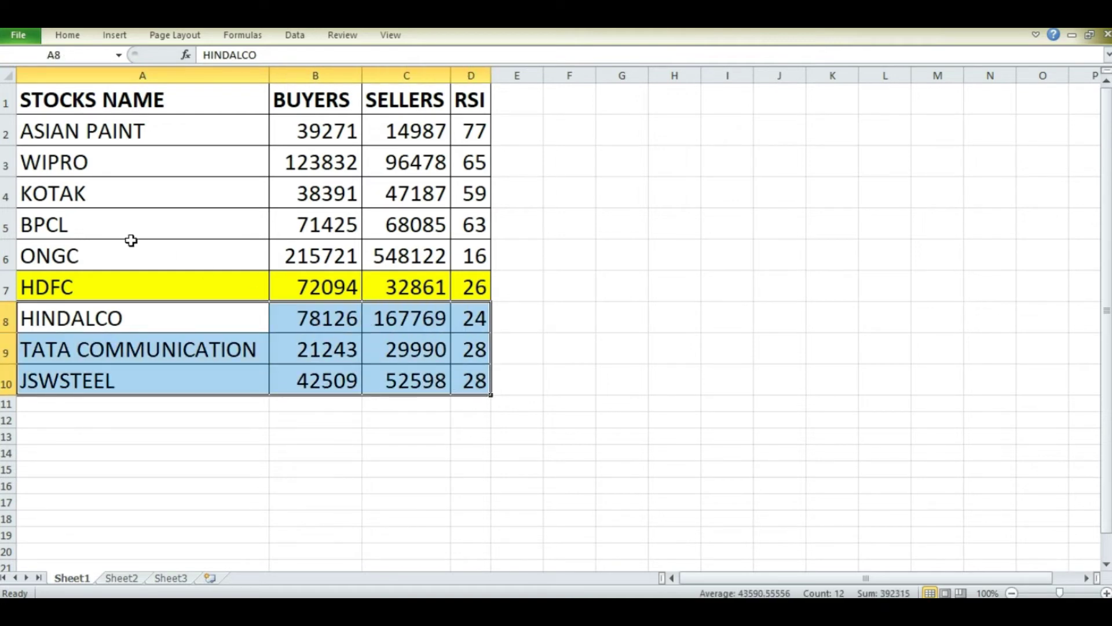
left_click_drag(89, 254, 475, 255)
left_click_drag(59, 124, 464, 130)
left_click_drag(484, 167, 484, 232)
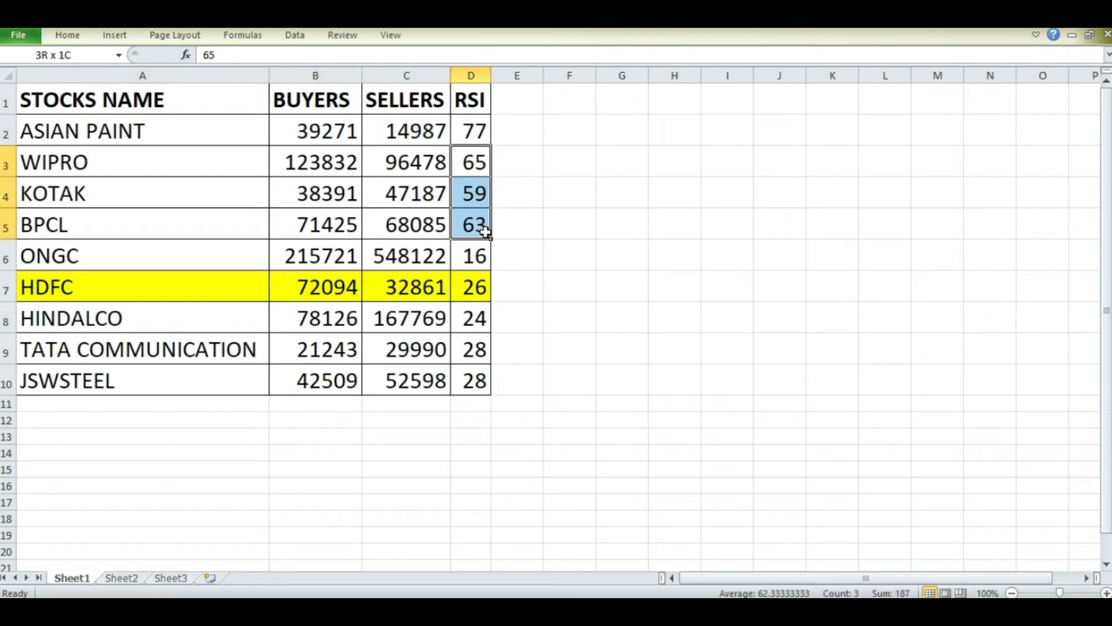
Step: Compare the highlighted HDFC row with the ASIAN PAINT row, returning to HDFC's buyers figure
left_click(83, 294)
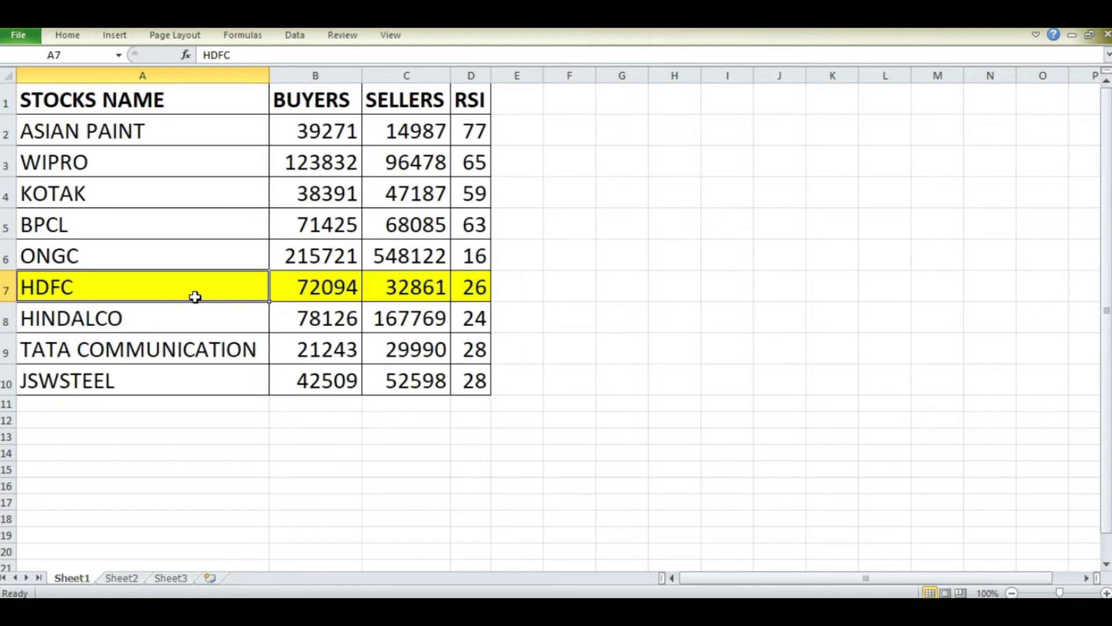
left_click_drag(176, 133, 490, 139)
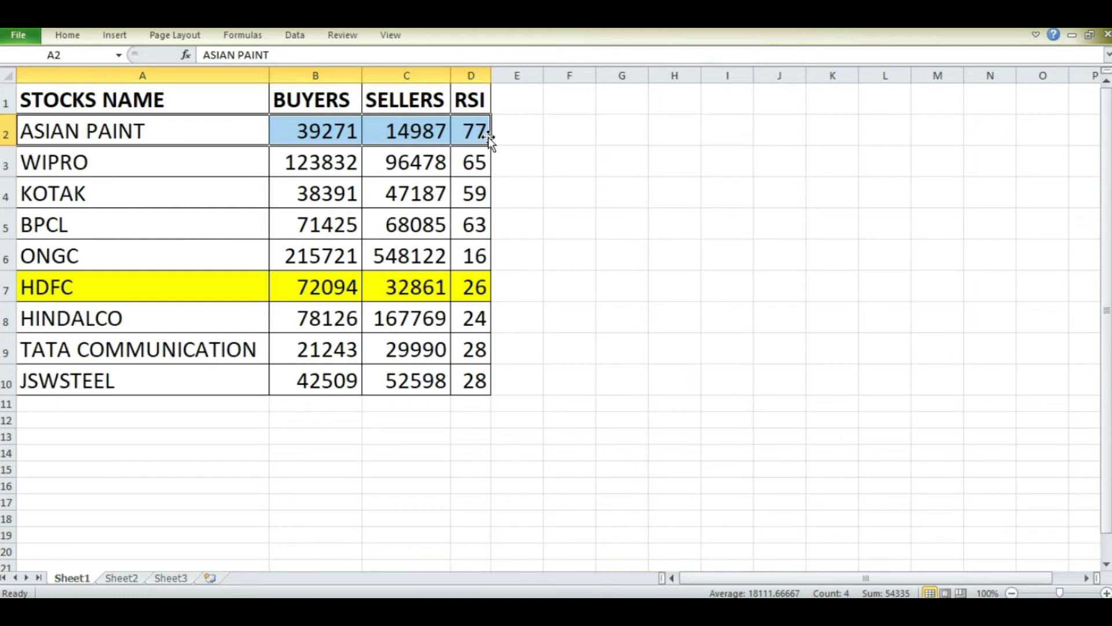
left_click_drag(111, 288, 486, 297)
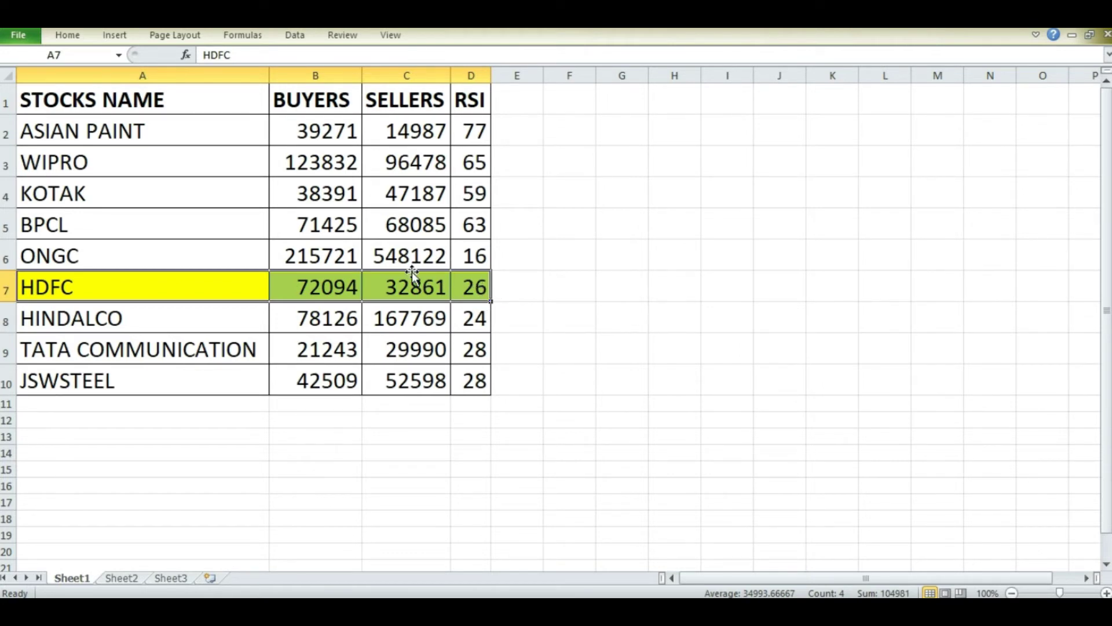
left_click(321, 287)
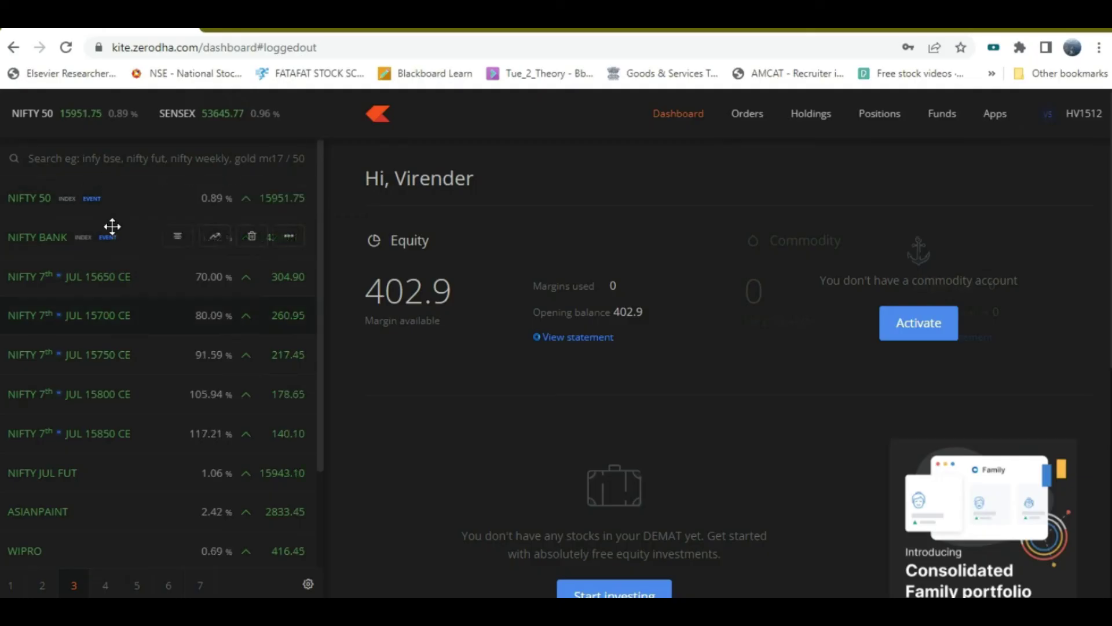
Step: Switch to Kite and open the HDFC chart from the watchlist
scroll(132, 353, "down", 4)
scroll(133, 357, "down", 1)
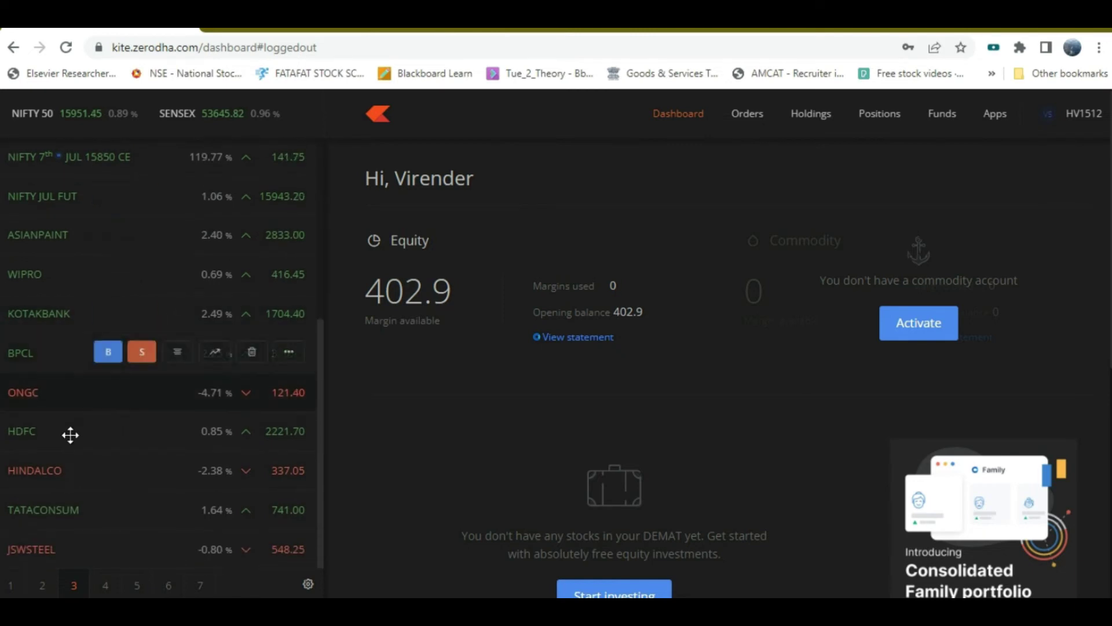
left_click(213, 430)
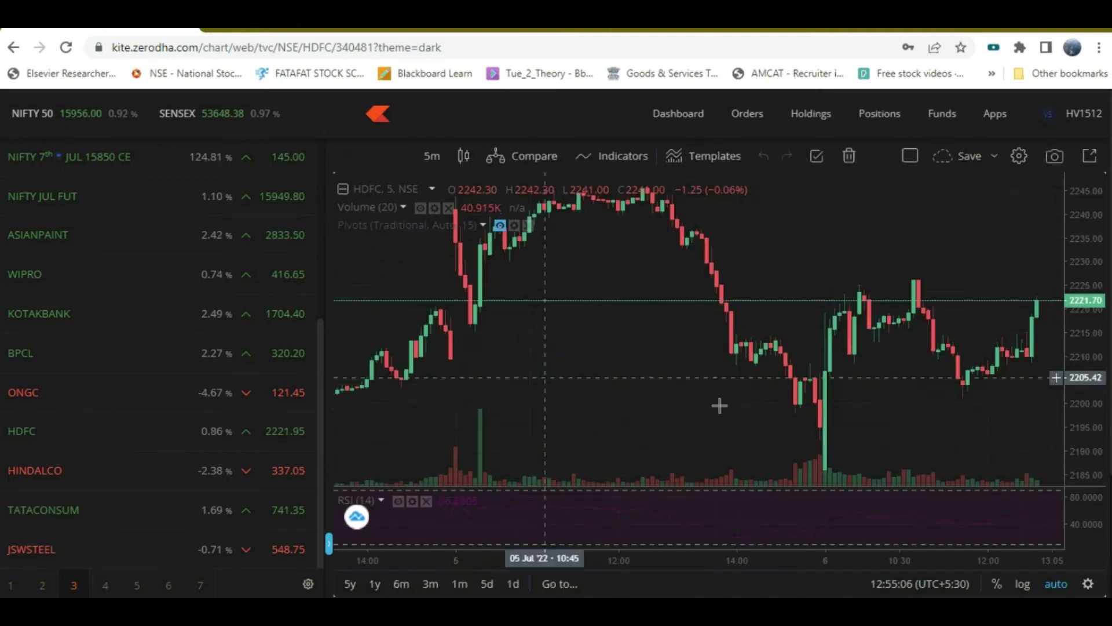
Step: Examine HDFC's 5-minute candles and volume around the 6 July market opening
left_click_drag(670, 422, 513, 406)
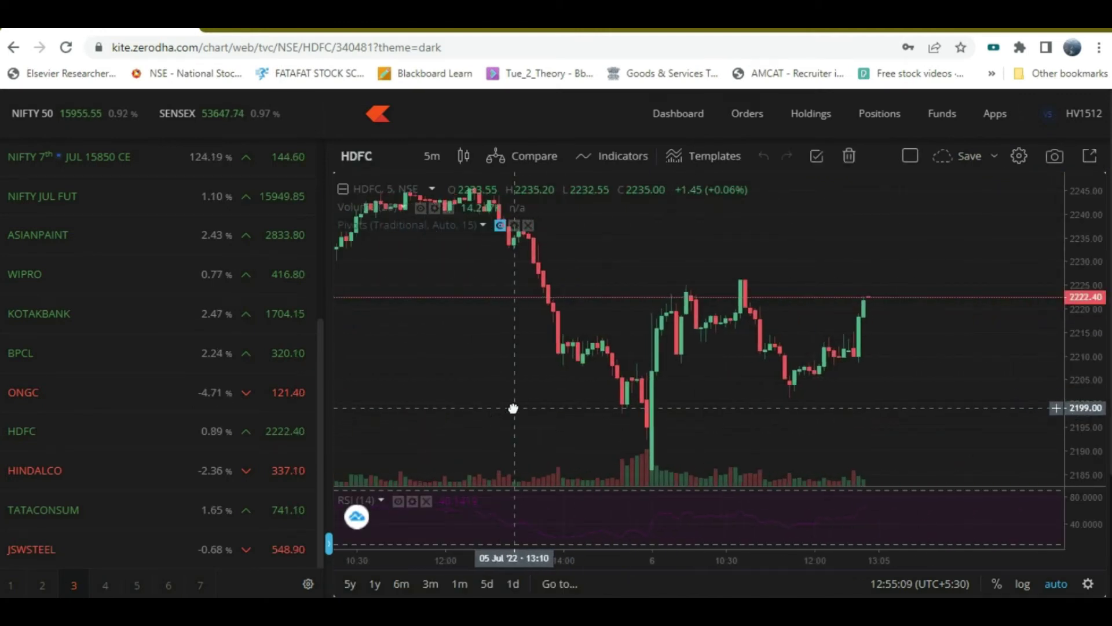
left_click_drag(1091, 290, 1090, 387)
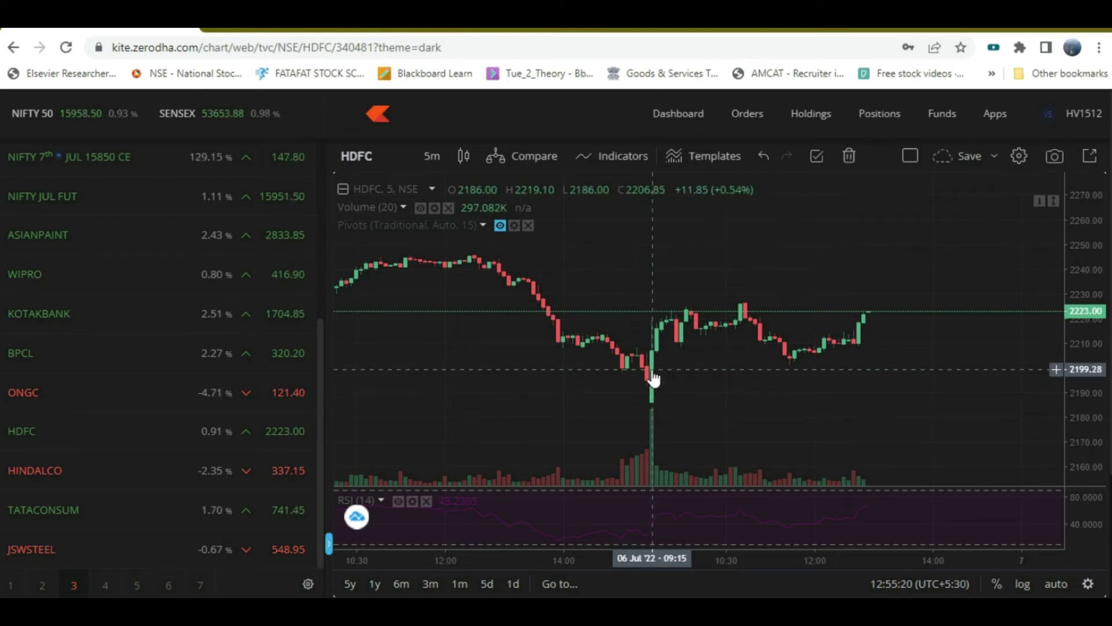
scroll(653, 377, "up", 3)
scroll(792, 374, "up", 3)
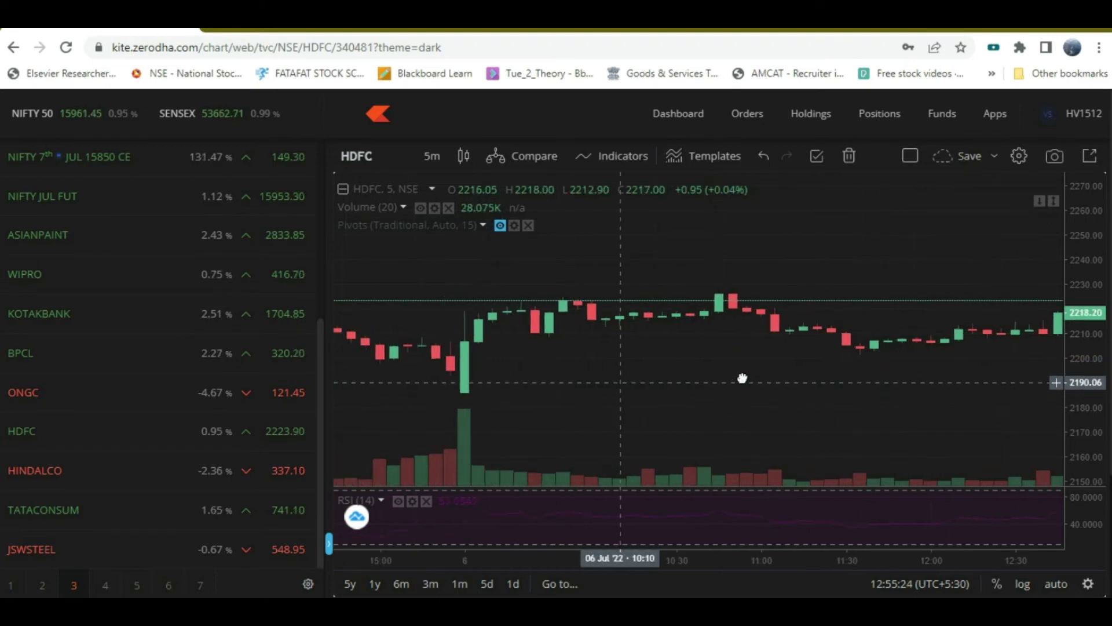
left_click_drag(743, 377, 787, 378)
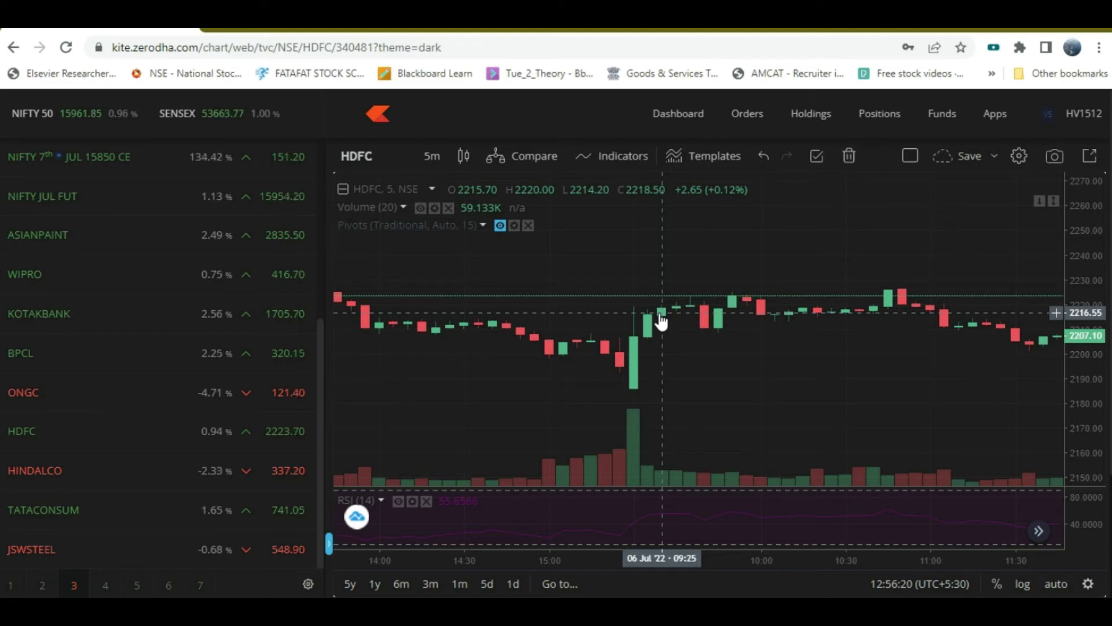
Step: Show HDFC's market depth in the watchlist and examine its total bid and offer quantities alongside the chart
mouse_move(285, 359)
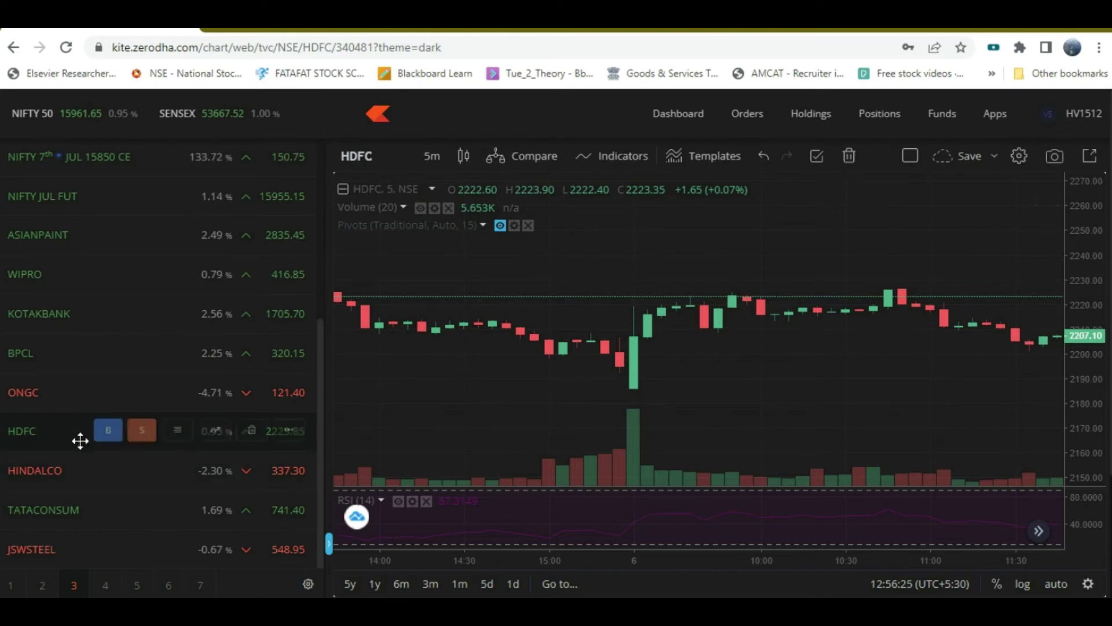
left_click(177, 433)
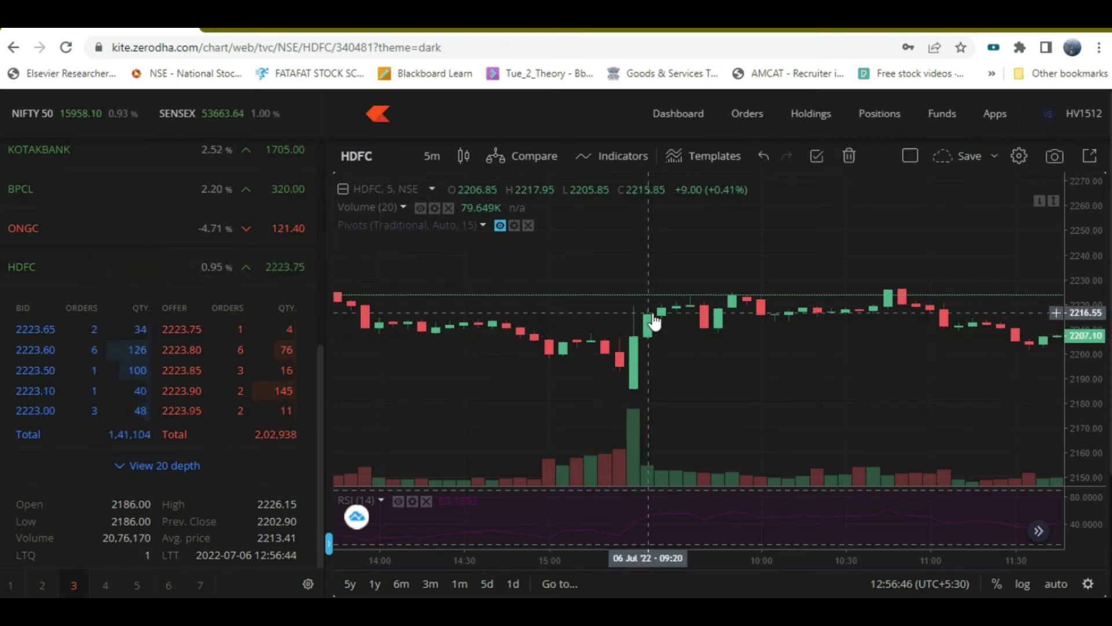
mouse_move(105, 434)
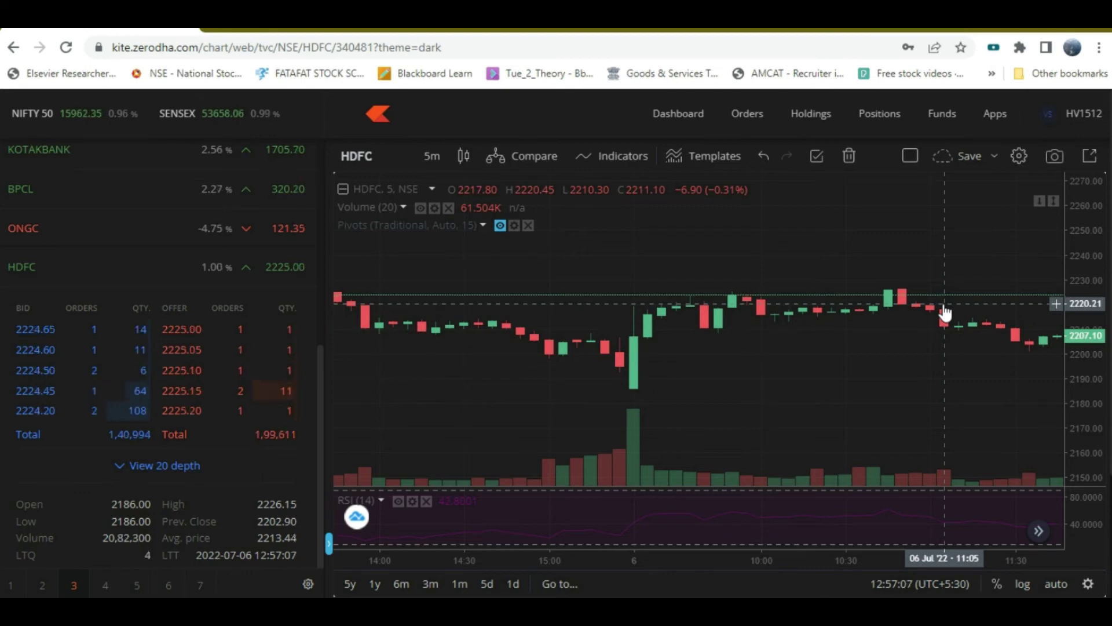
mouse_move(137, 418)
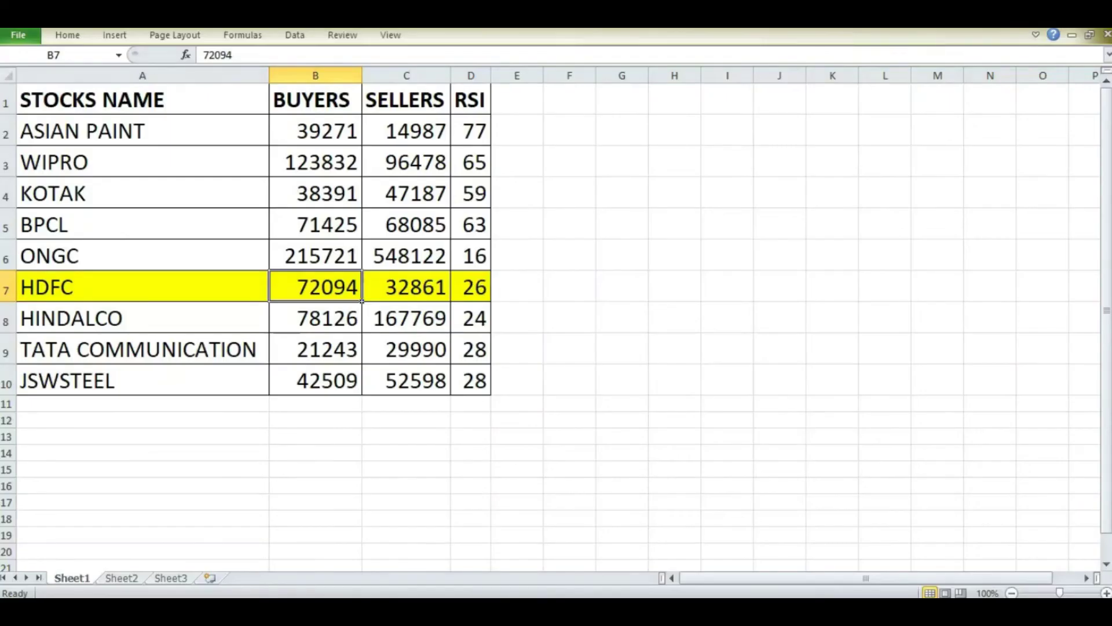
Step: Switch back to the Excel table and review the stock names, buyers and sellers figures, and RSI column twice
left_click_drag(53, 131, 108, 383)
left_click_drag(301, 135, 408, 365)
left_click_drag(472, 131, 480, 371)
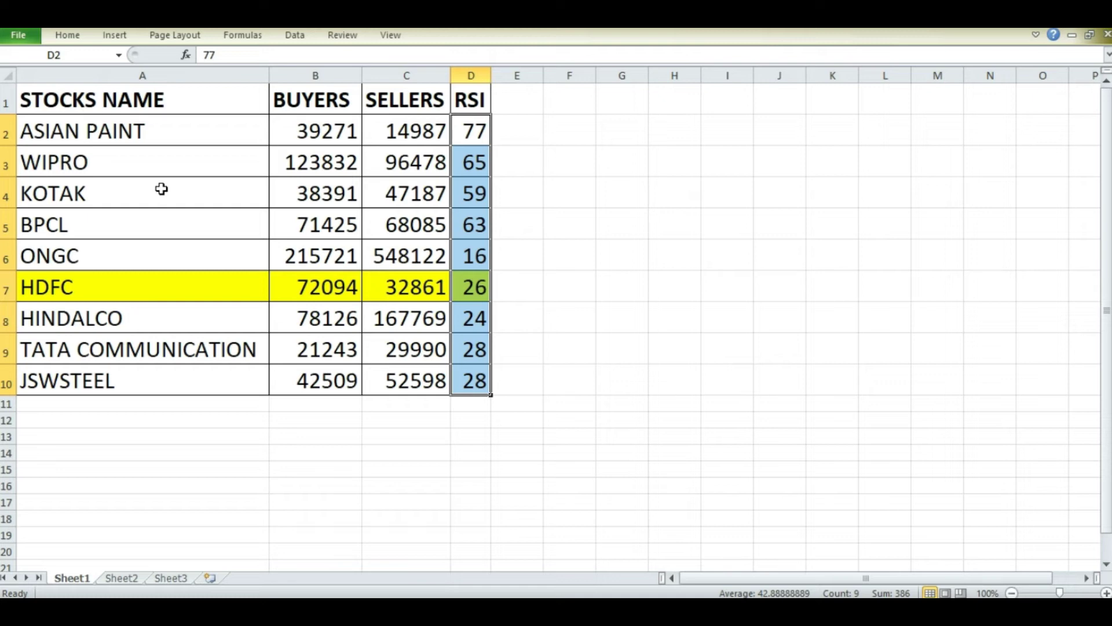
left_click_drag(85, 130, 94, 379)
left_click_drag(296, 131, 409, 365)
left_click_drag(473, 131, 491, 372)
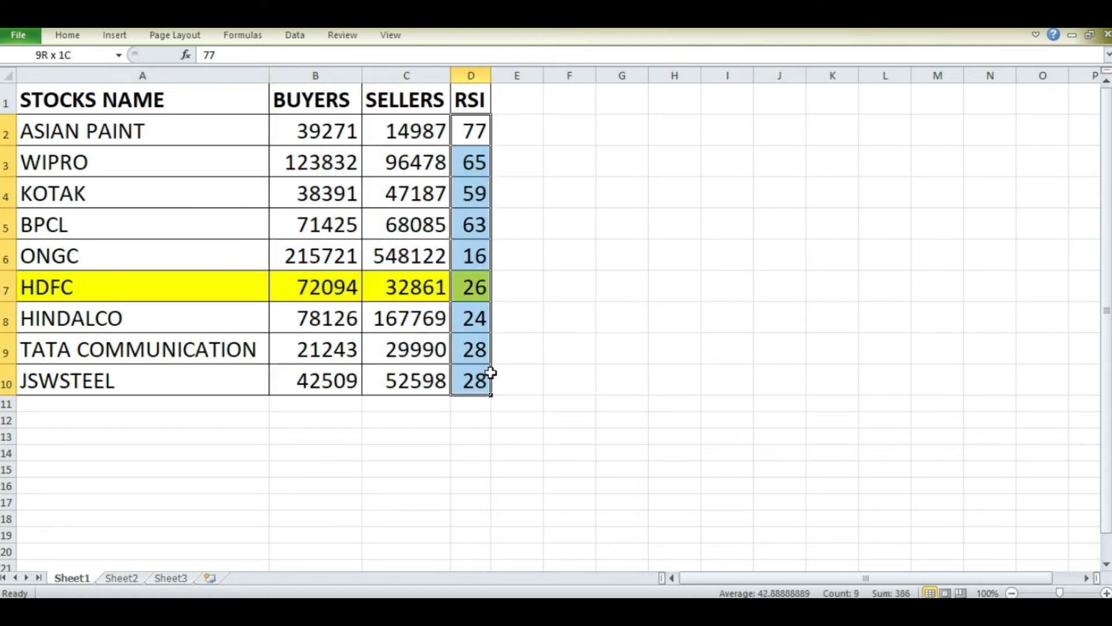
Step: Check the full RSI column once more, returning to ASIAN PAINT's RSI value
left_click(473, 127)
left_click_drag(473, 128, 475, 379)
left_click(475, 132)
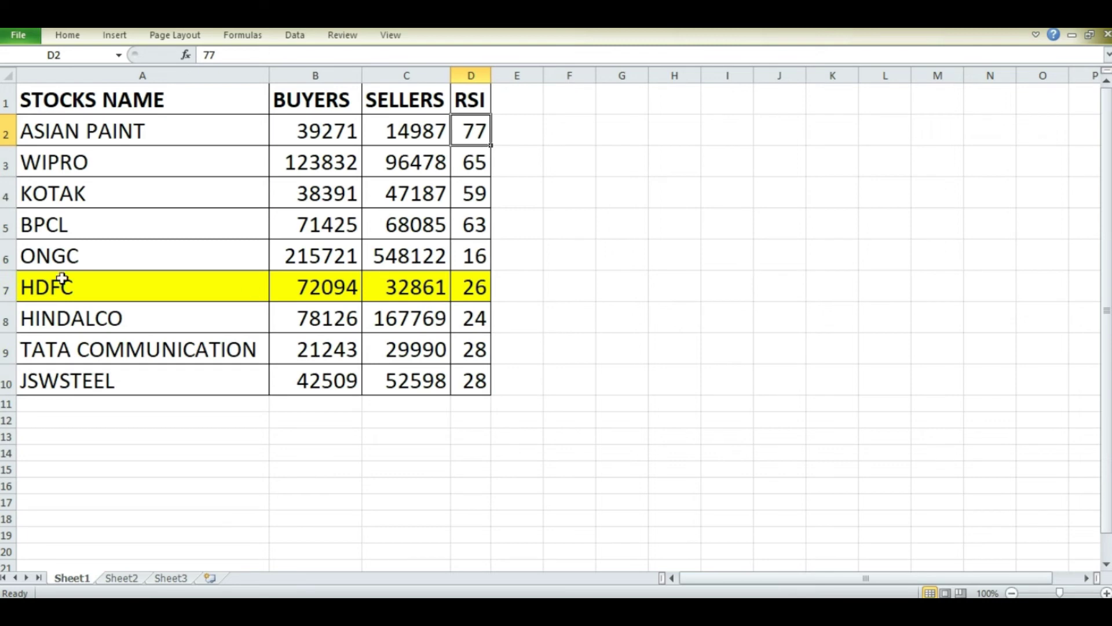
Step: Compare ASIAN PAINT's buyers, sellers and RSI with HDFC's RSI and buyers figures
left_click_drag(164, 133, 490, 159)
left_click(484, 290)
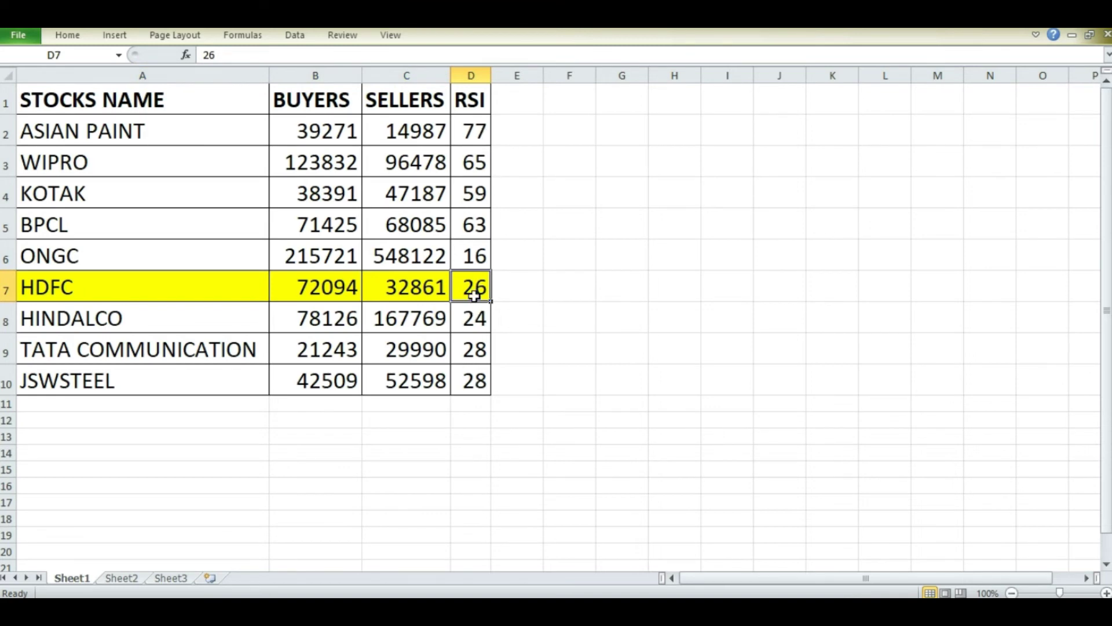
left_click_drag(304, 131, 387, 128)
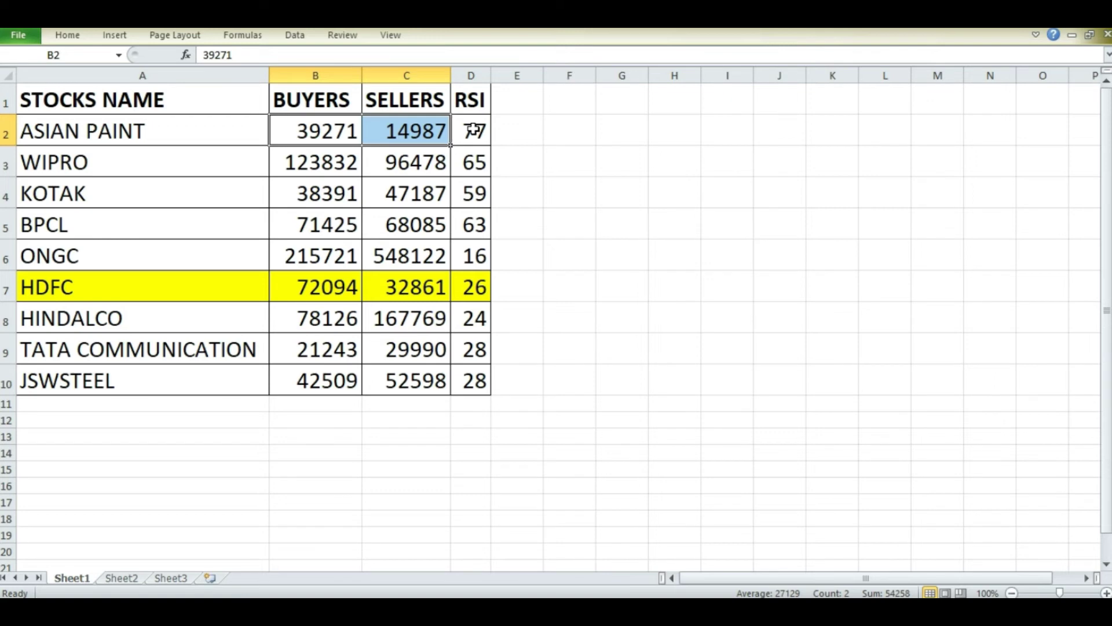
left_click(395, 132)
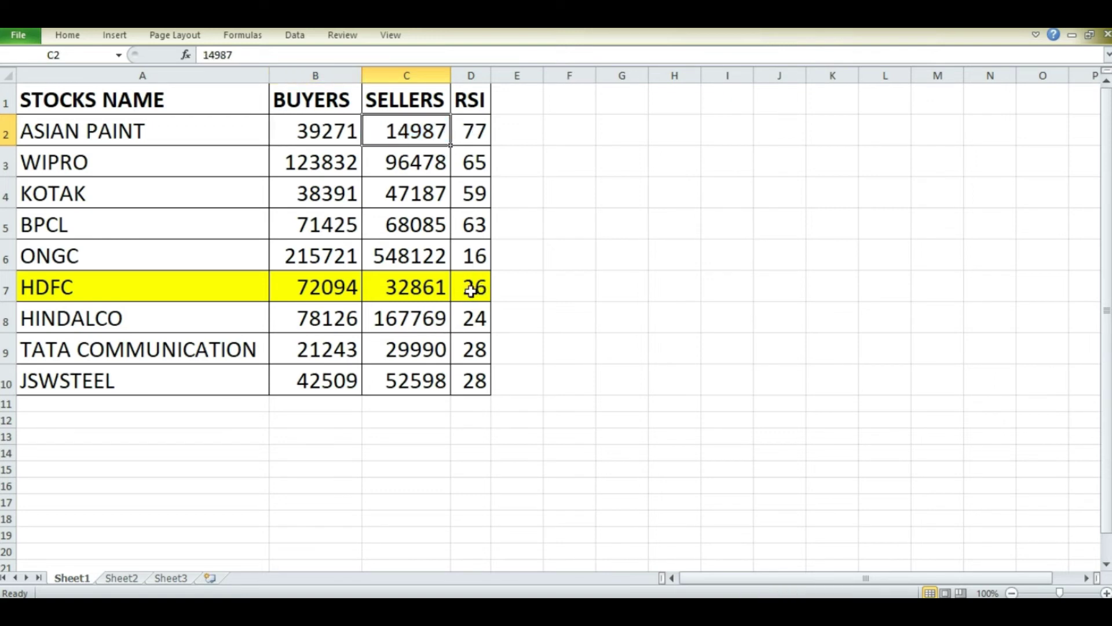
left_click(471, 292)
left_click(299, 292)
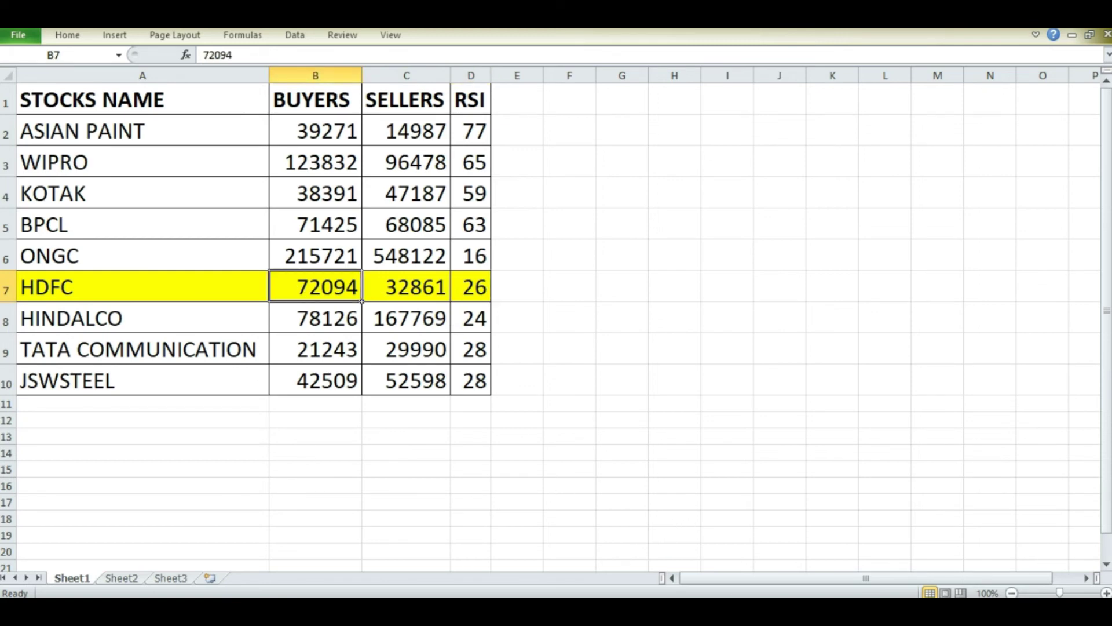
Step: Review the two Avoid conditions in the Word rules document and return to the Excel stock table
key("alt+Tab")
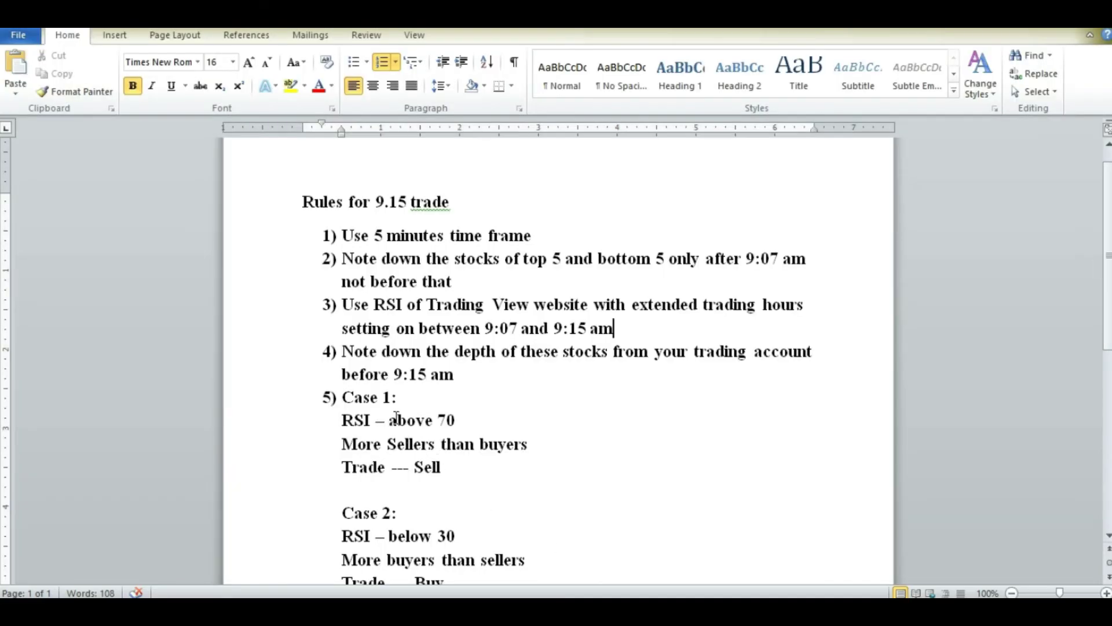
scroll(401, 426, "down", 3)
left_click_drag(305, 458, 365, 462)
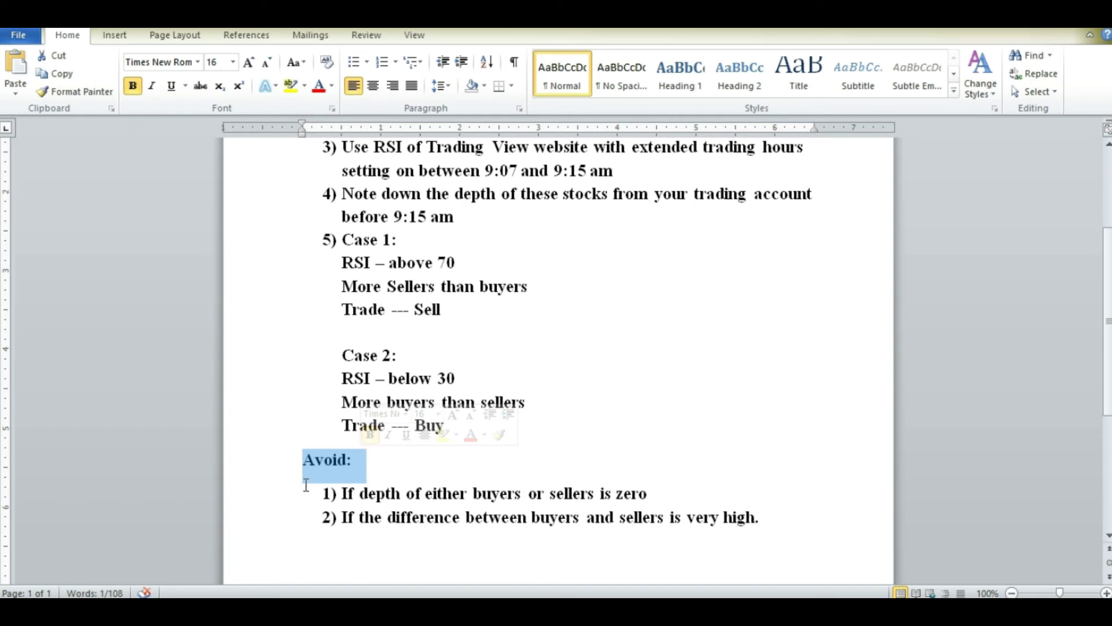
left_click_drag(343, 493, 628, 555)
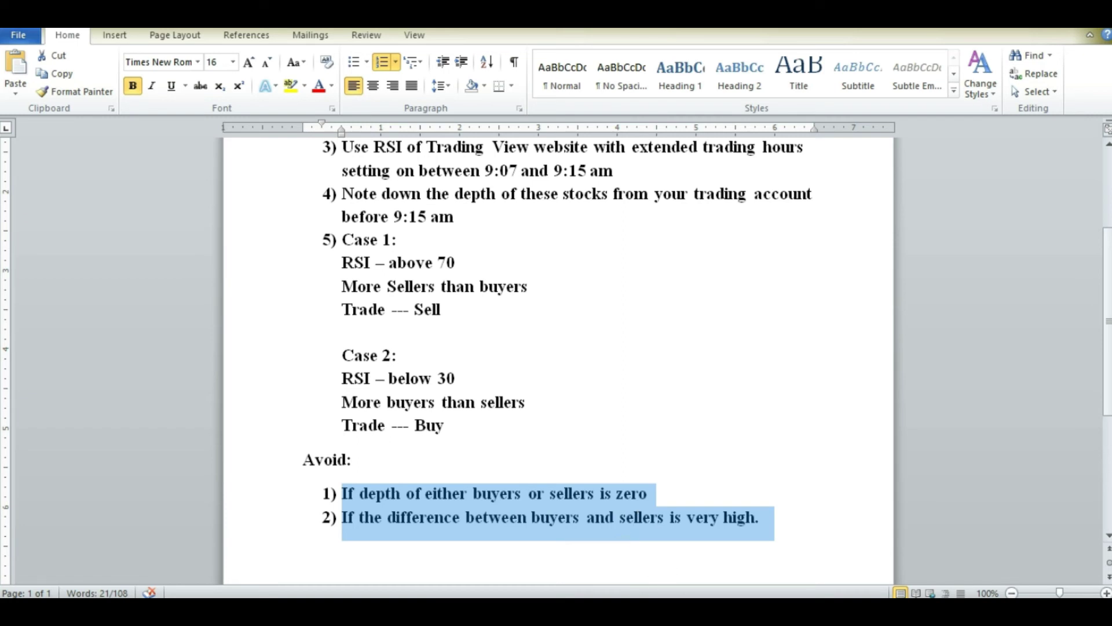
key("alt+Tab")
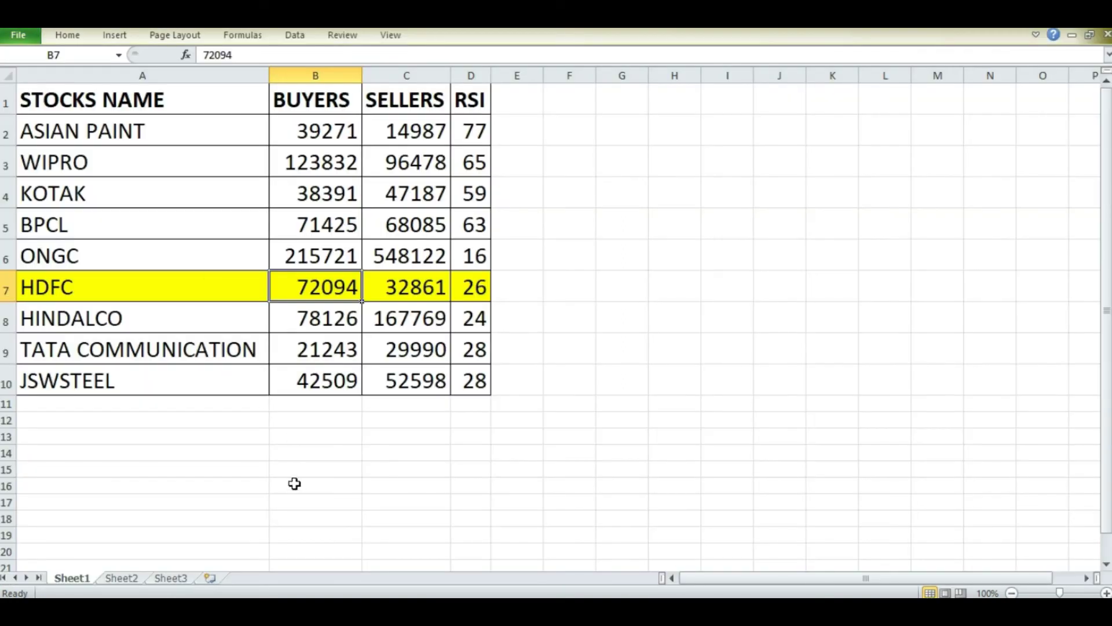
Step: Set ASIAN PAINT's buyers figure to 0 as an example of zero depth
left_click(294, 485)
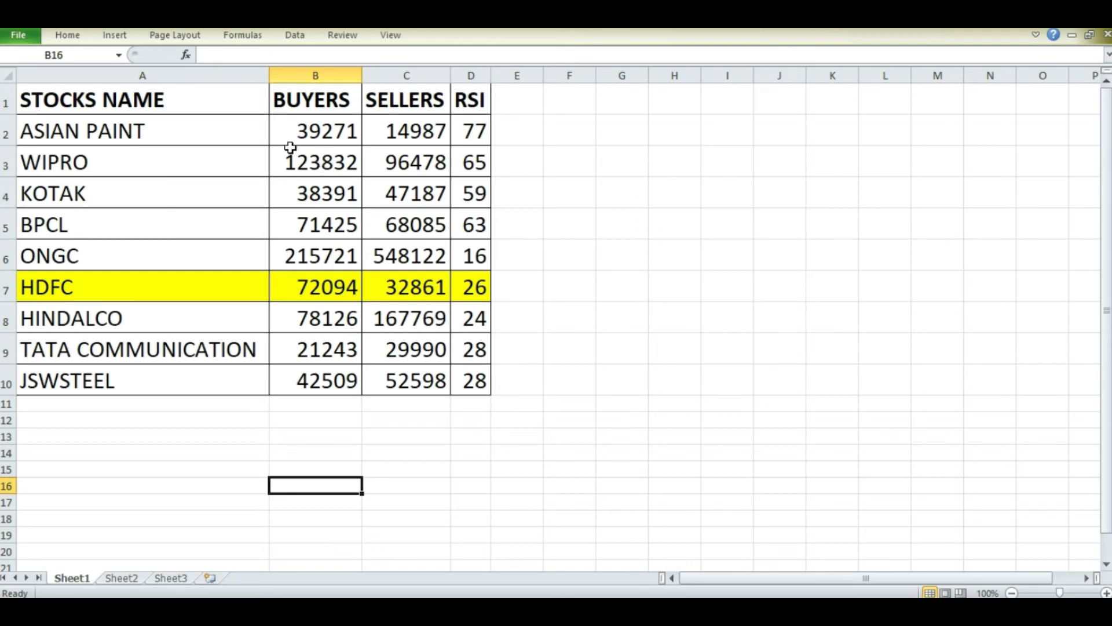
left_click(314, 139)
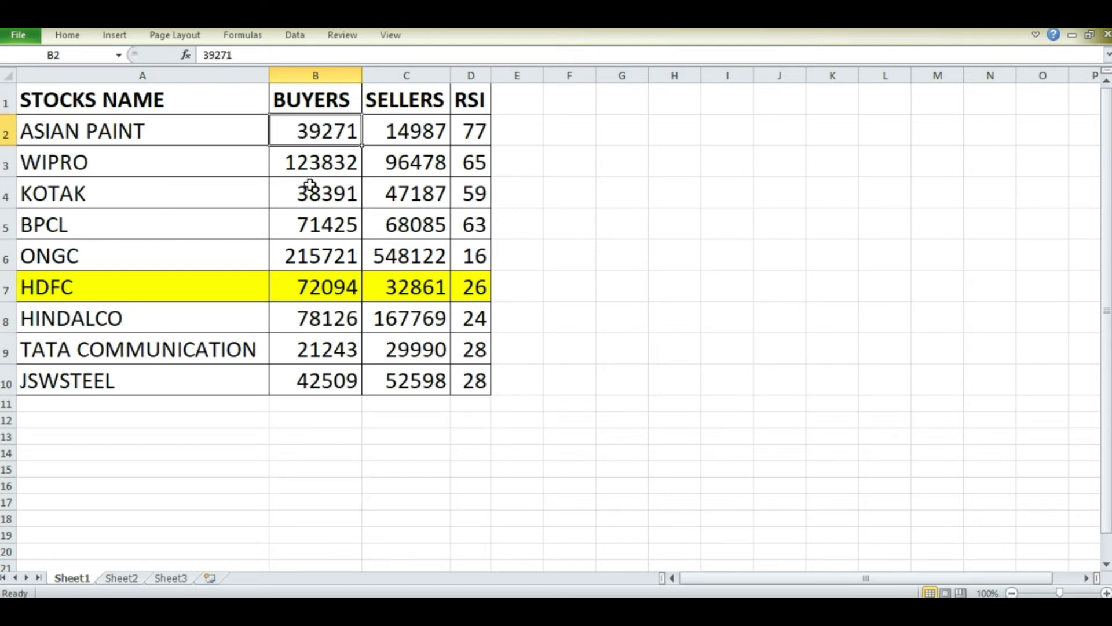
type("00")
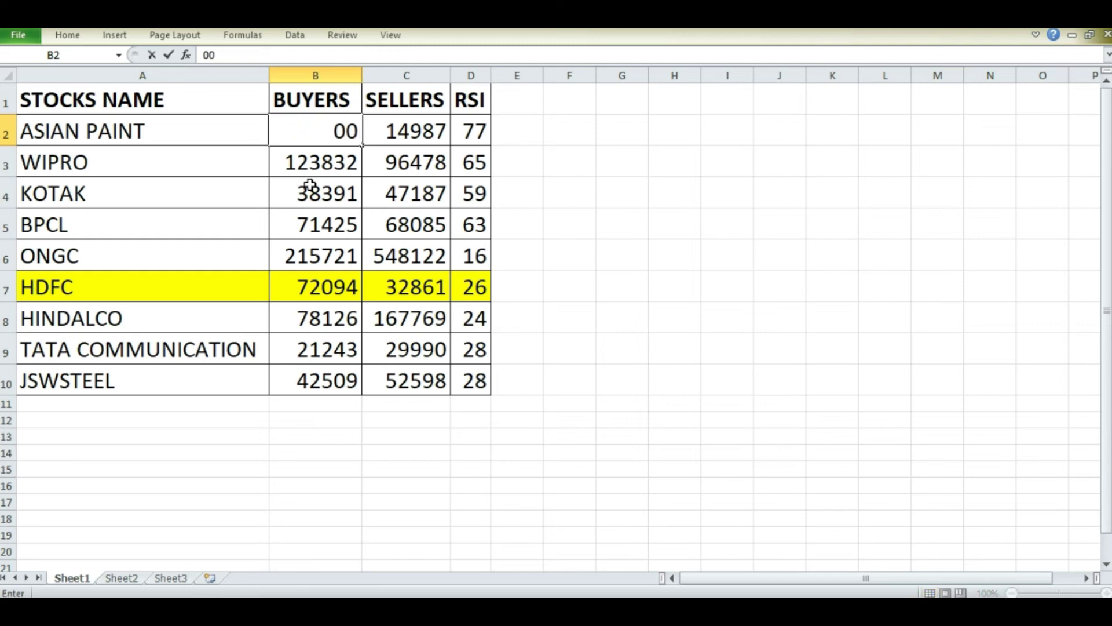
left_click(411, 129)
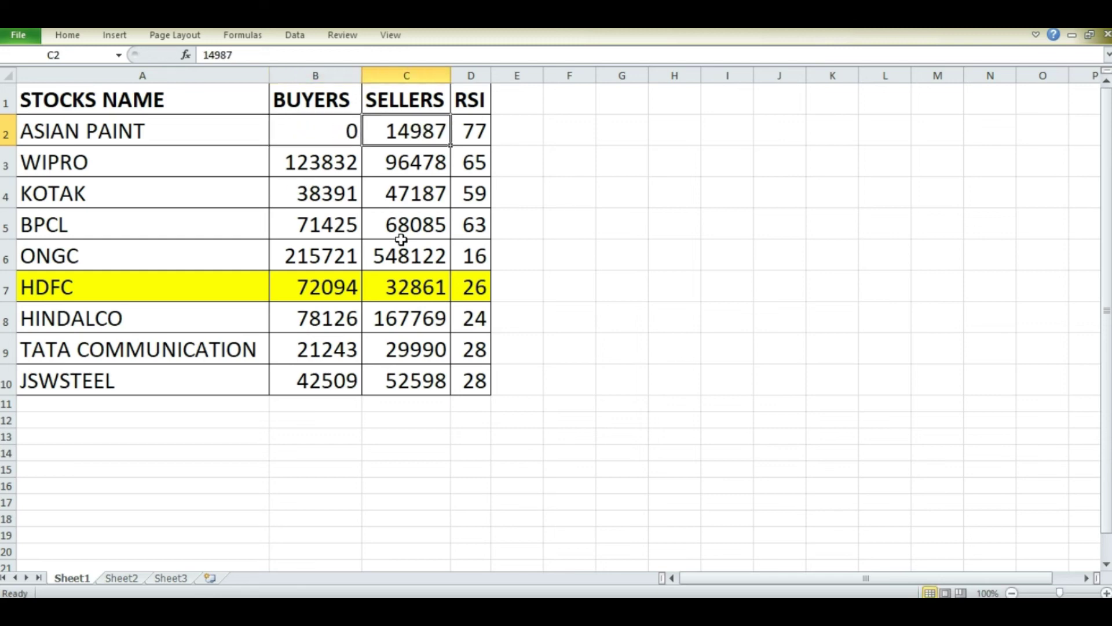
Step: Check ASIAN PAINT's RSI and compare its zero buyers figure with its sellers figure
left_click(476, 134)
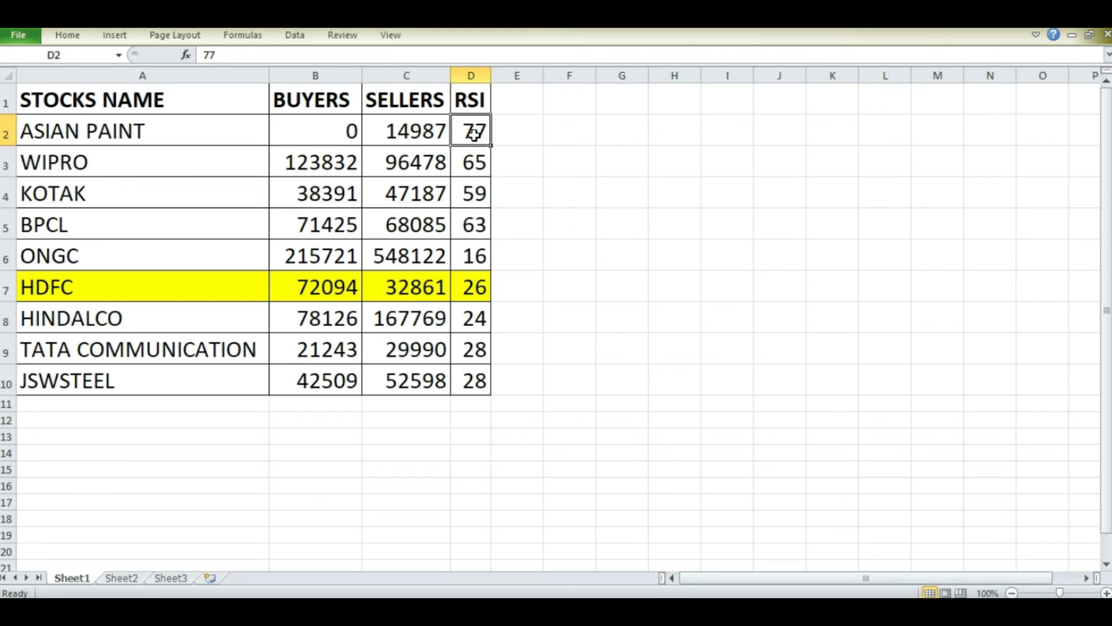
left_click(310, 131)
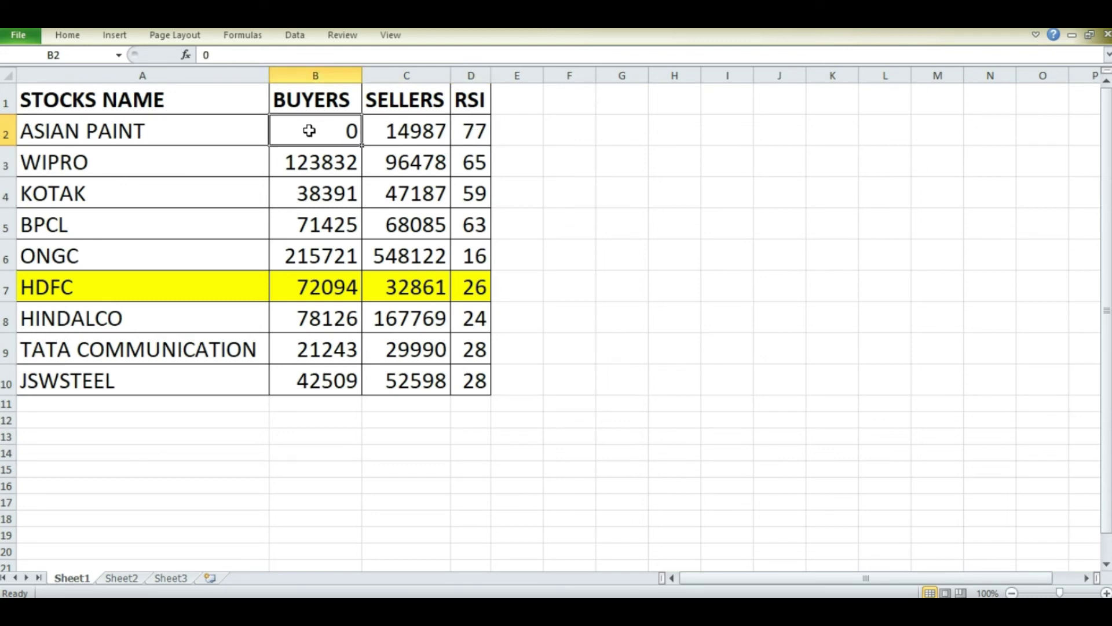
left_click(430, 131)
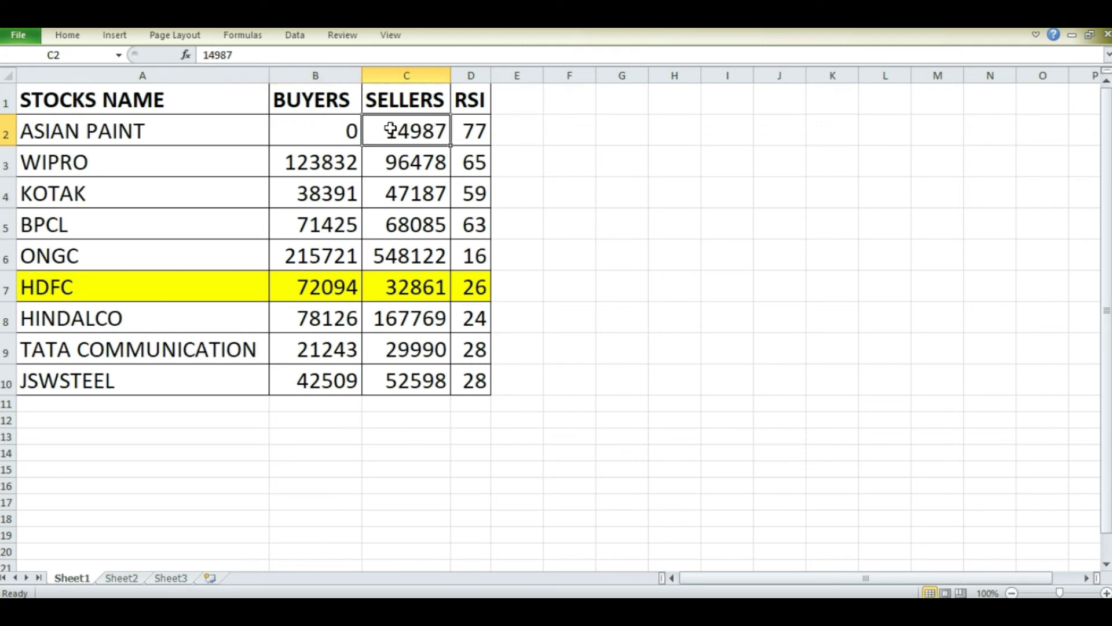
left_click(301, 129)
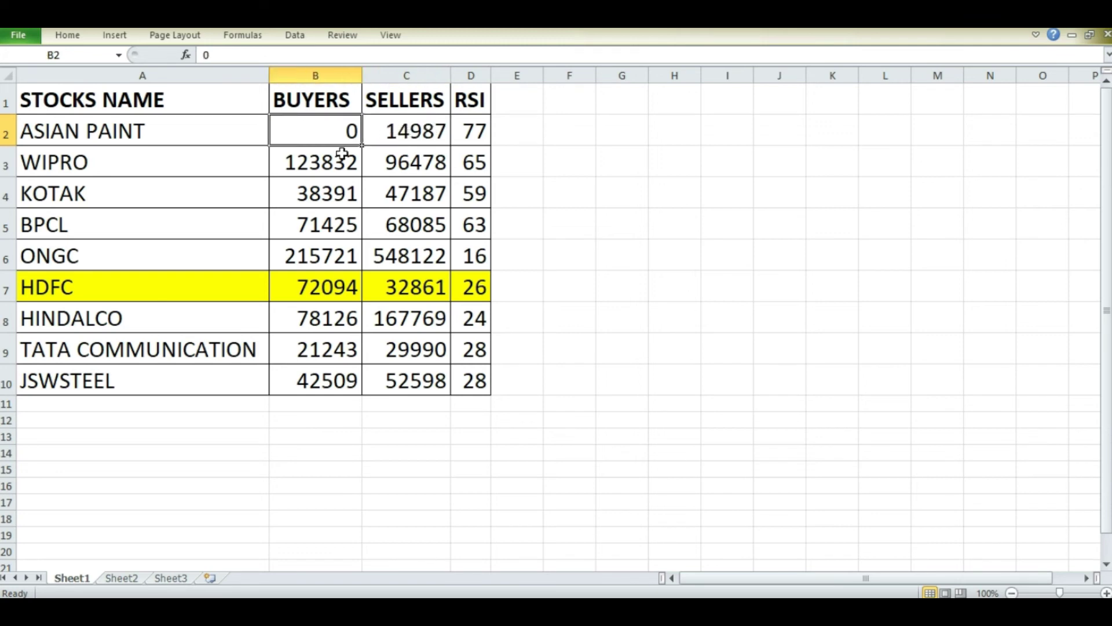
left_click(410, 131)
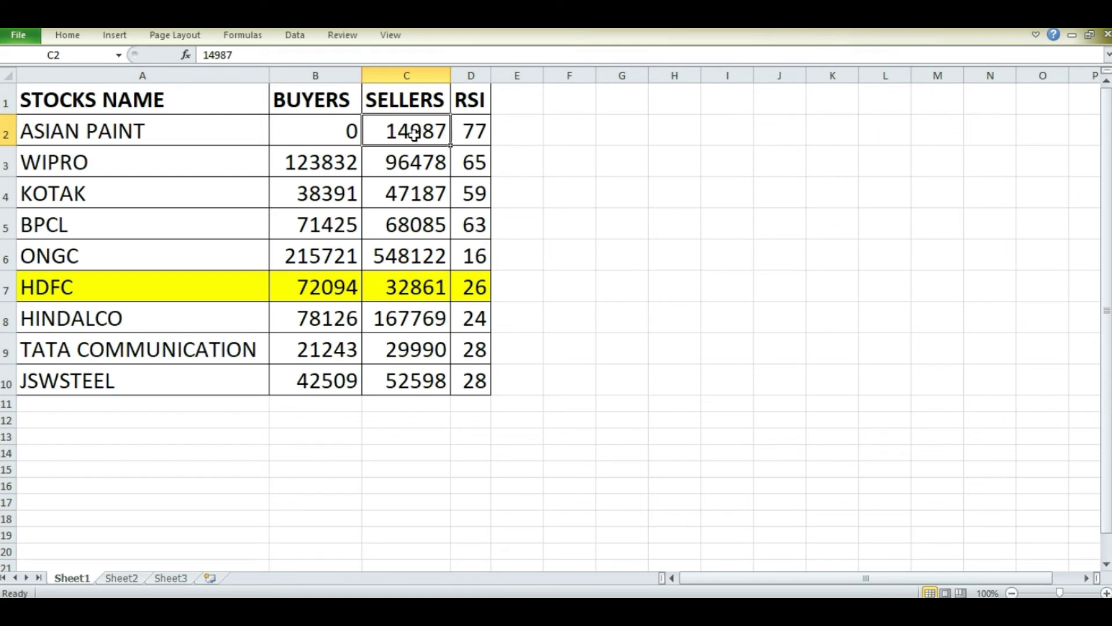
left_click(323, 131)
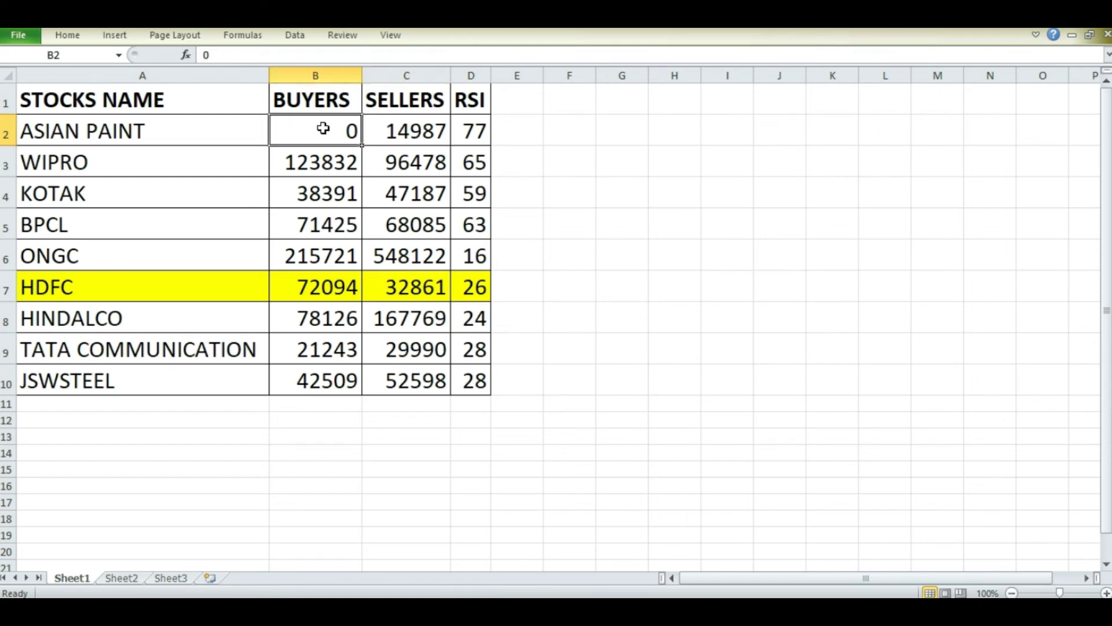
left_click(415, 125)
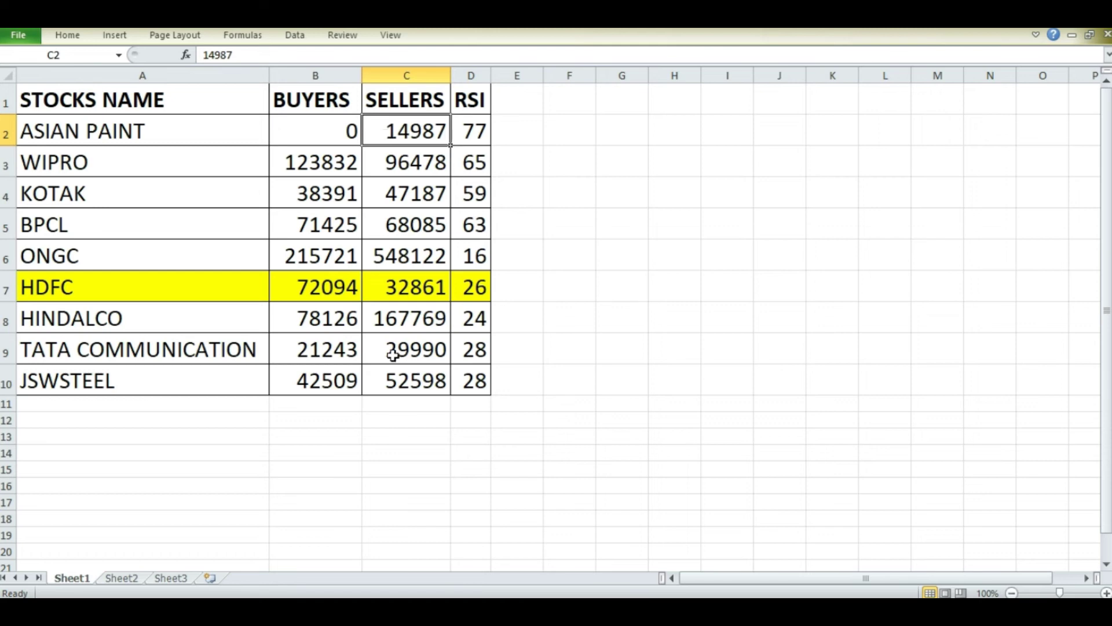
Step: Set TATA COMMUNICATION's sellers figure to 0 and check it against the buyers figure
left_click(313, 322)
left_click(320, 354)
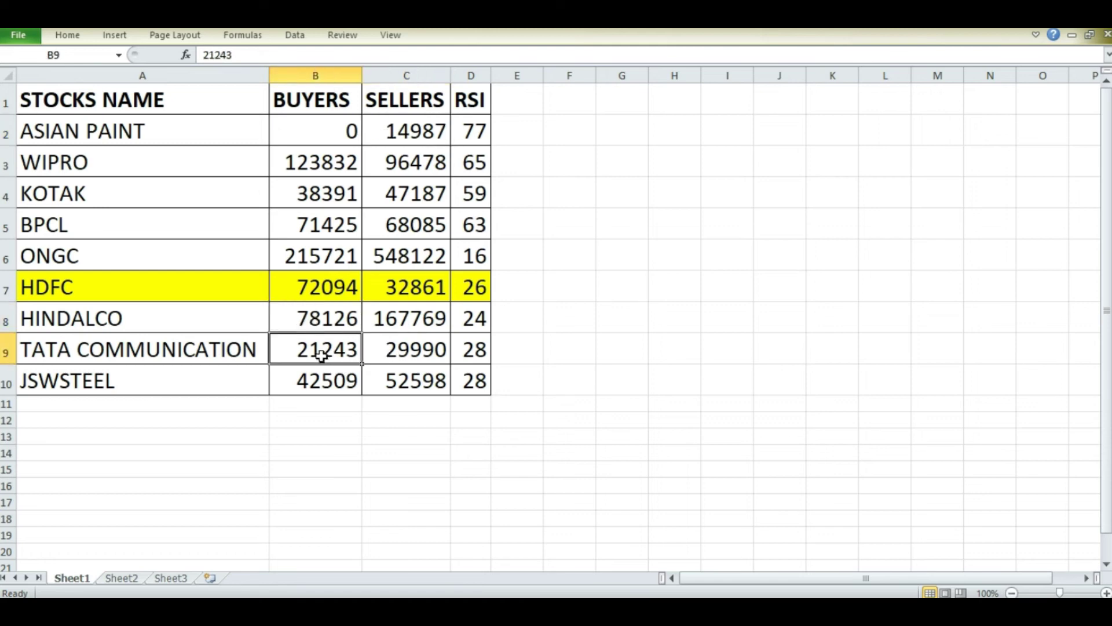
left_click(415, 351)
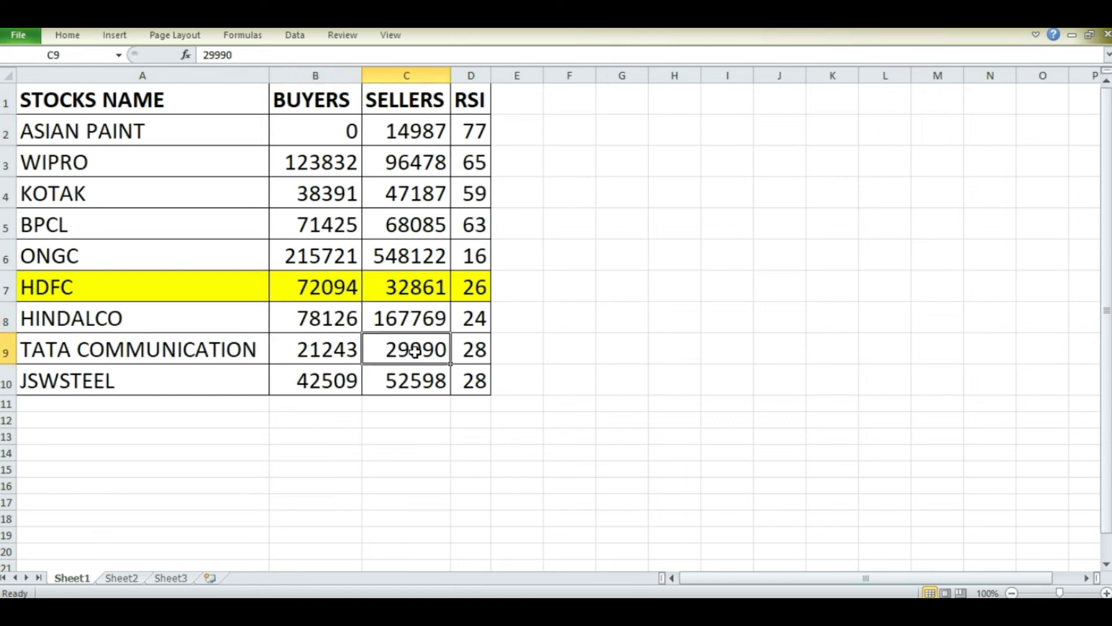
type("0")
left_click(410, 404)
left_click(331, 350)
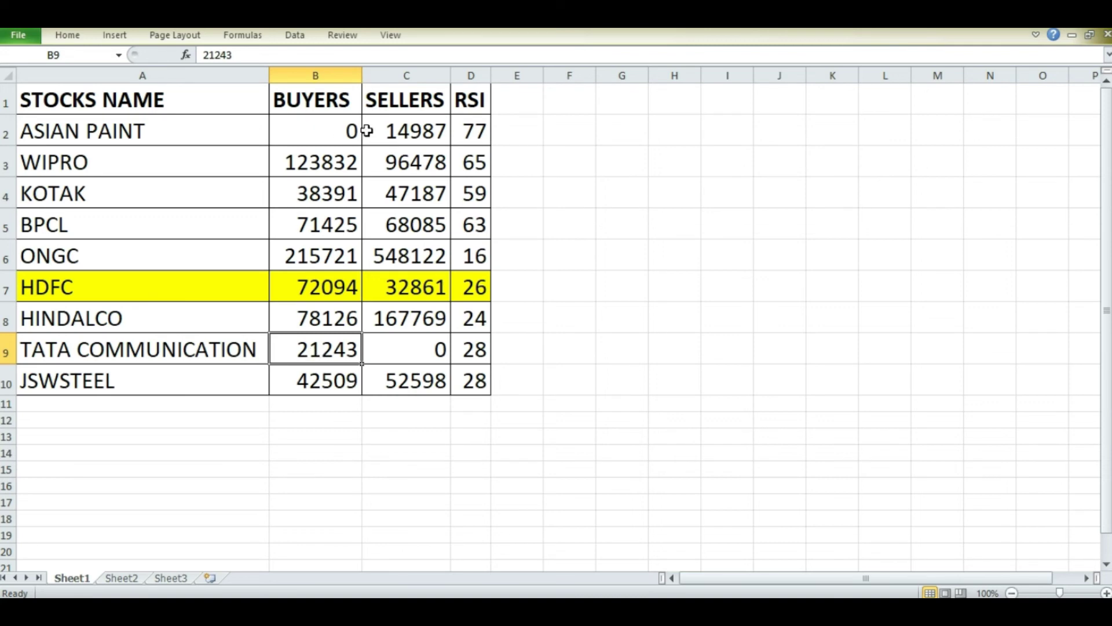
Step: Set ASIAN PAINT's buyers figure to 200
left_click(325, 135)
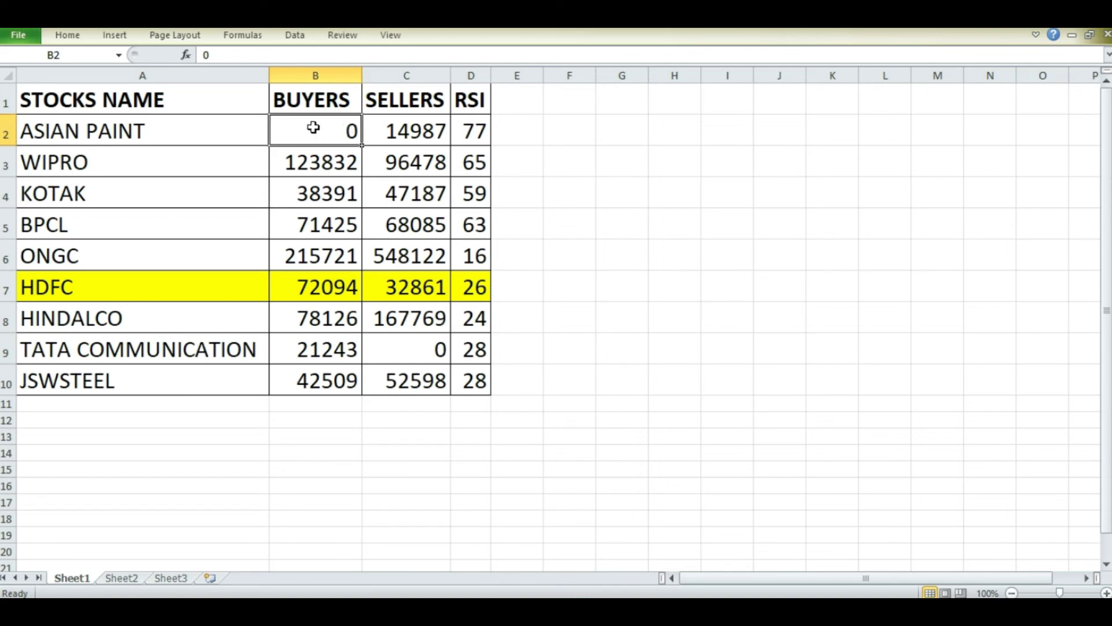
type("1")
key("BackSpace")
type("200")
left_click(313, 180)
left_click(336, 131)
Step: Set ASIAN PAINT's sellers figure to 50000 and compare it with the buyers figure
left_click(405, 144)
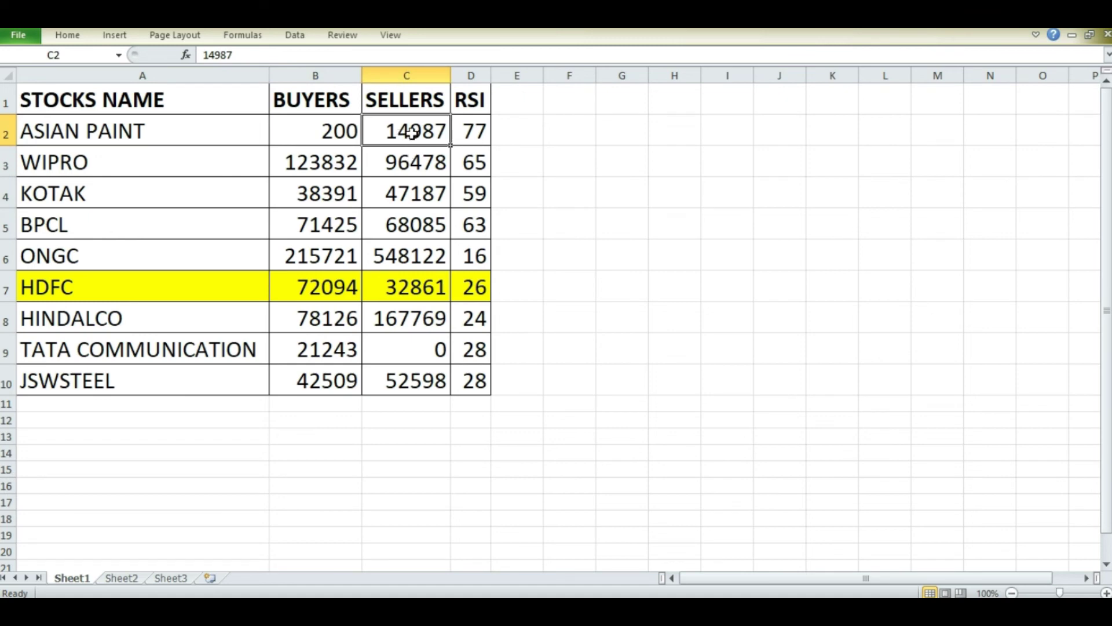
type("50000")
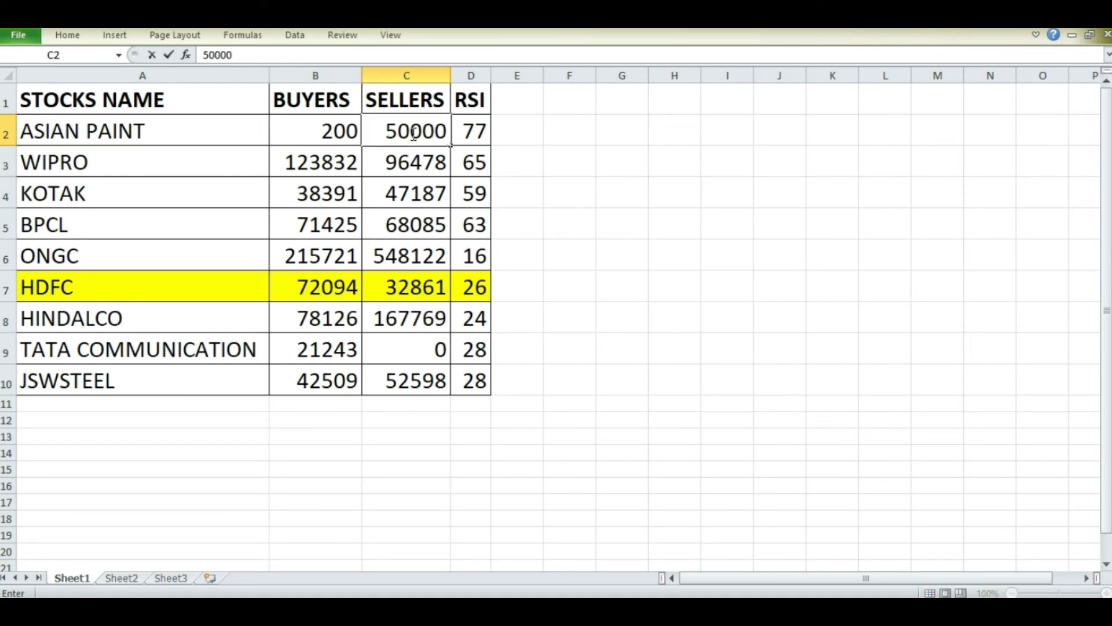
left_click(328, 130)
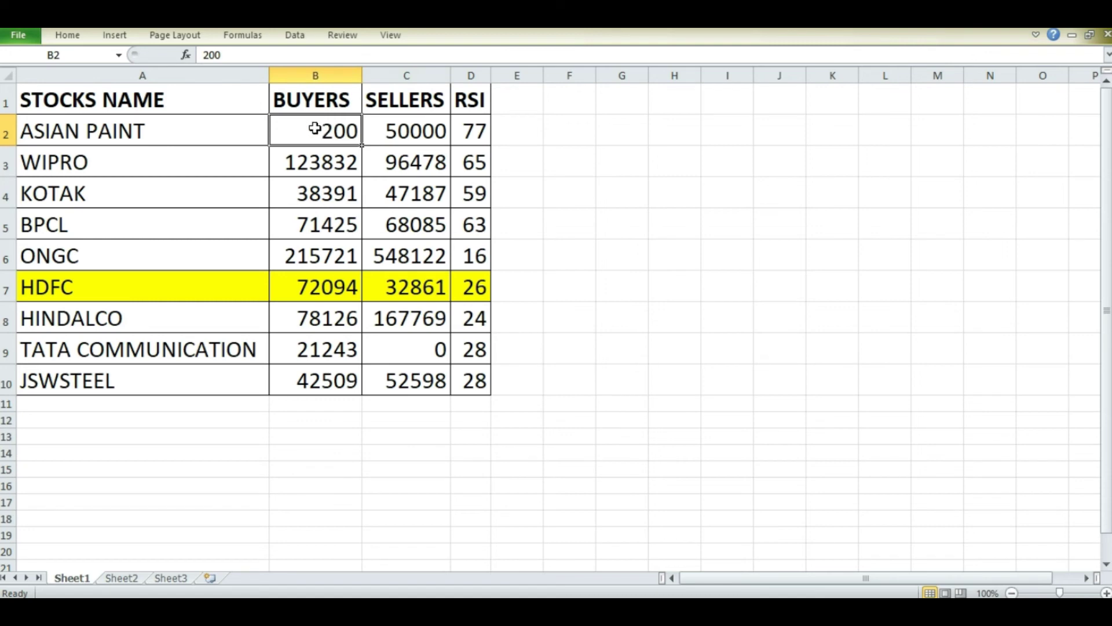
left_click_drag(316, 131, 409, 131)
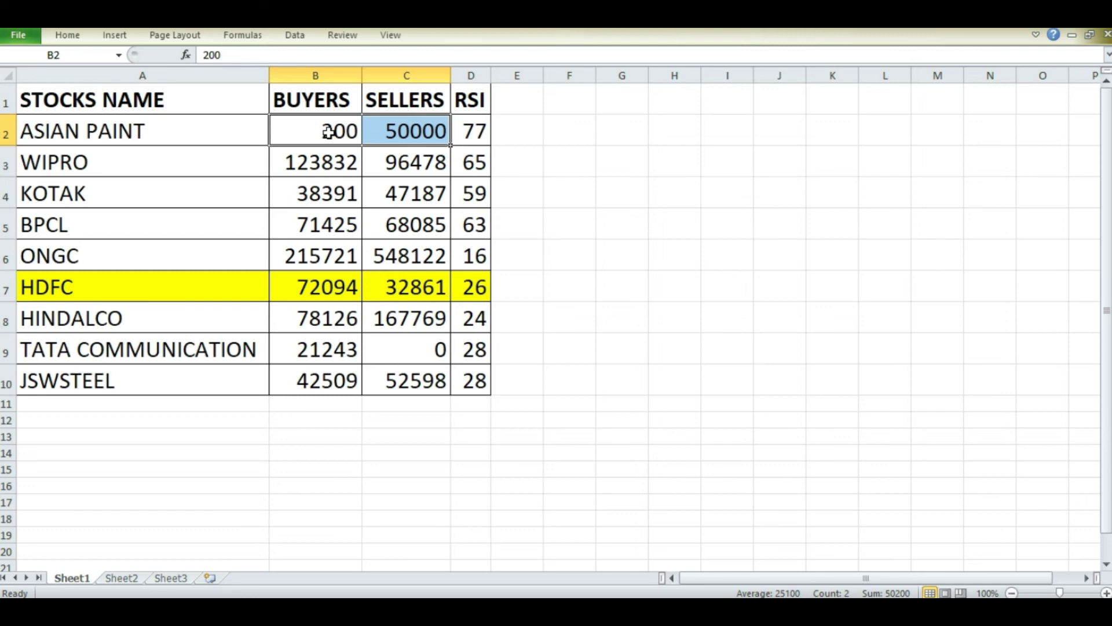
left_click_drag(298, 129, 413, 133)
Step: Set TATA COMMUNICATION's sellers figure to 200 and select it together with the buyers figure for comparison
left_click(408, 346)
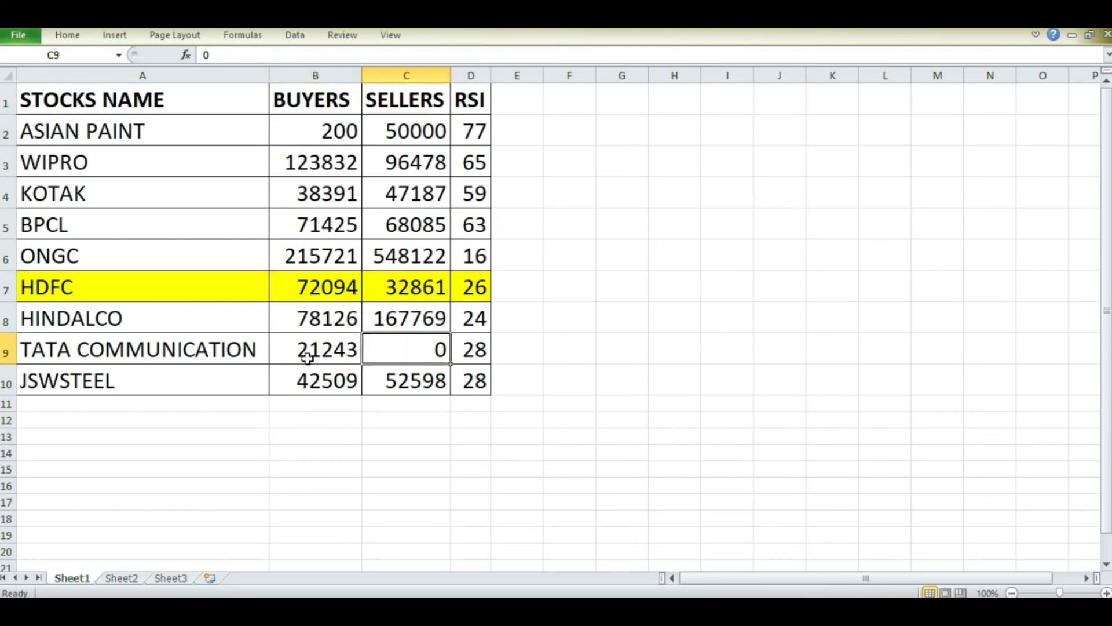
type("200")
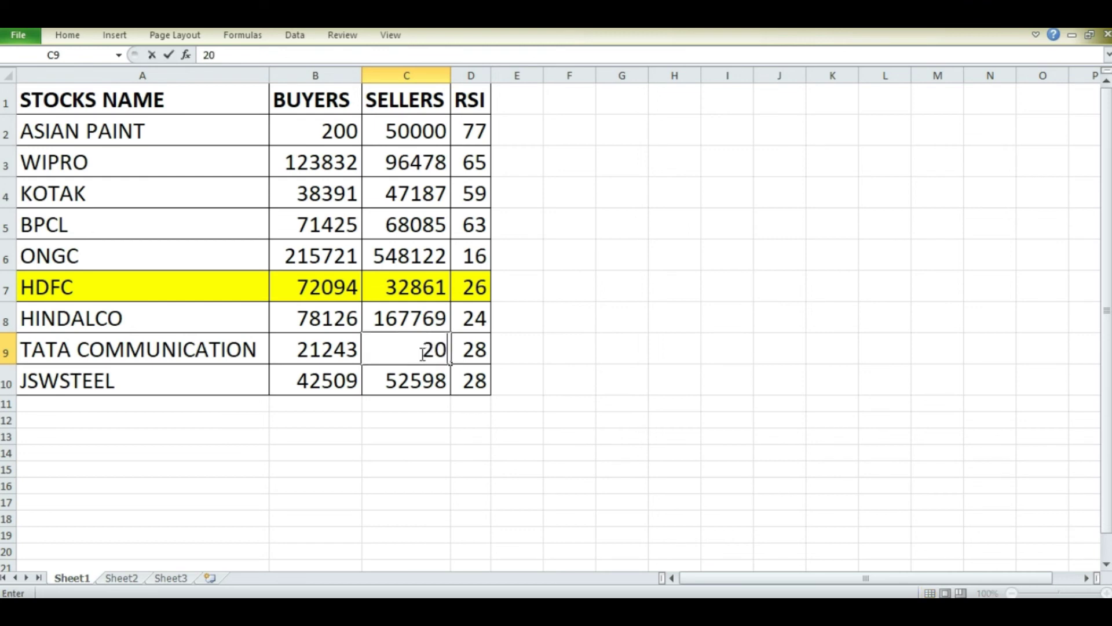
left_click(315, 354)
key("Right")
left_click(323, 354)
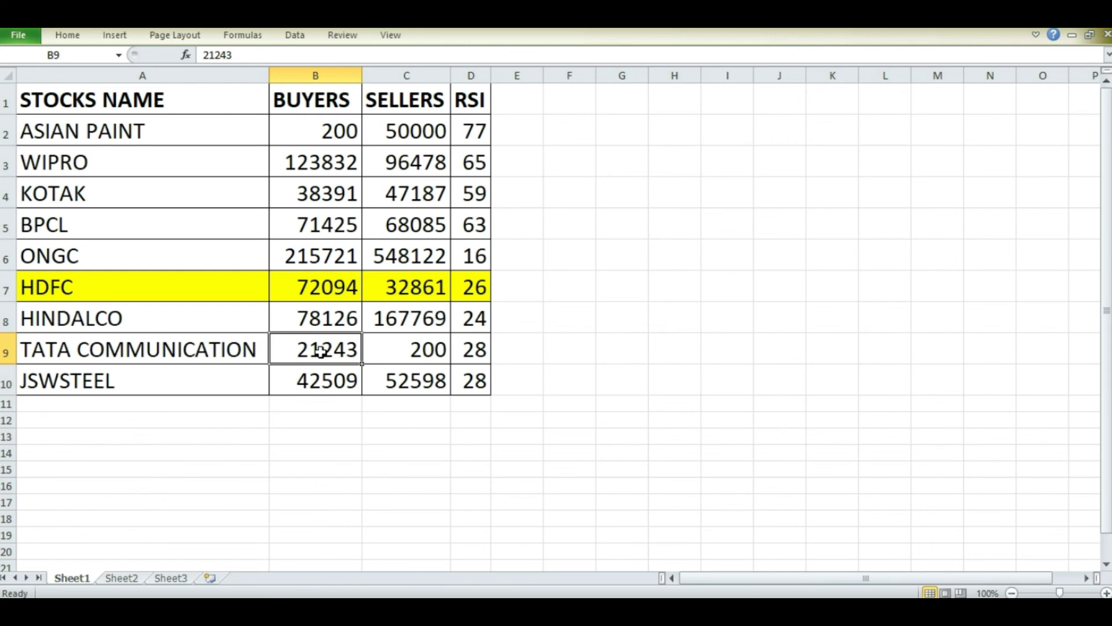
left_click(379, 349, "shift")
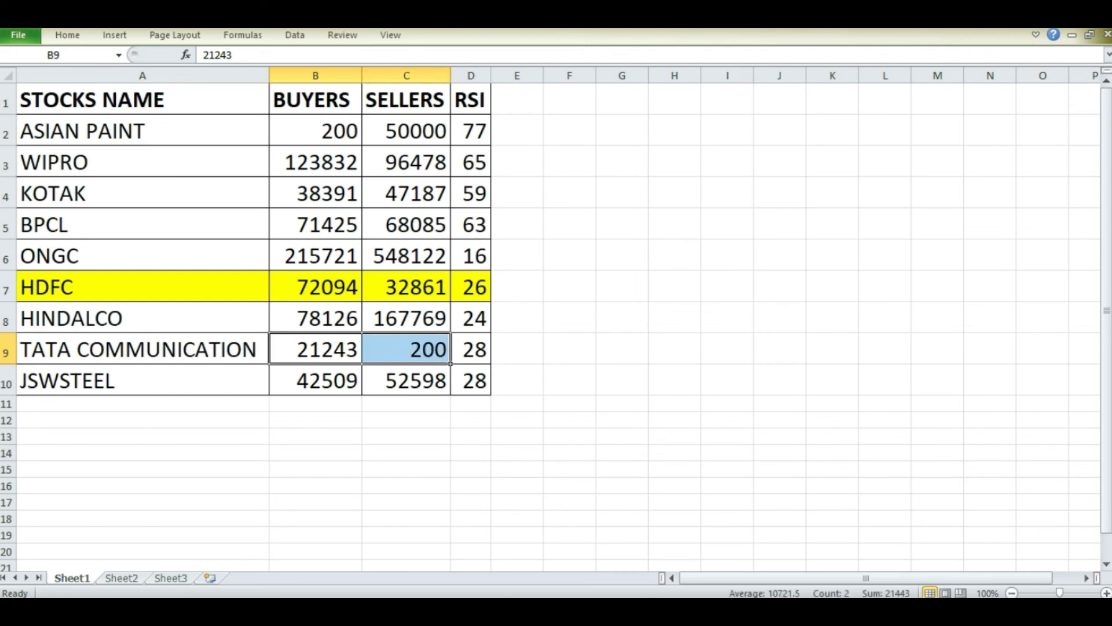
Step: Switch to the Word rules document, reread both Avoid conditions, and return to the "Rules for 9.15 trade" heading
key("alt+Tab")
left_click(404, 458)
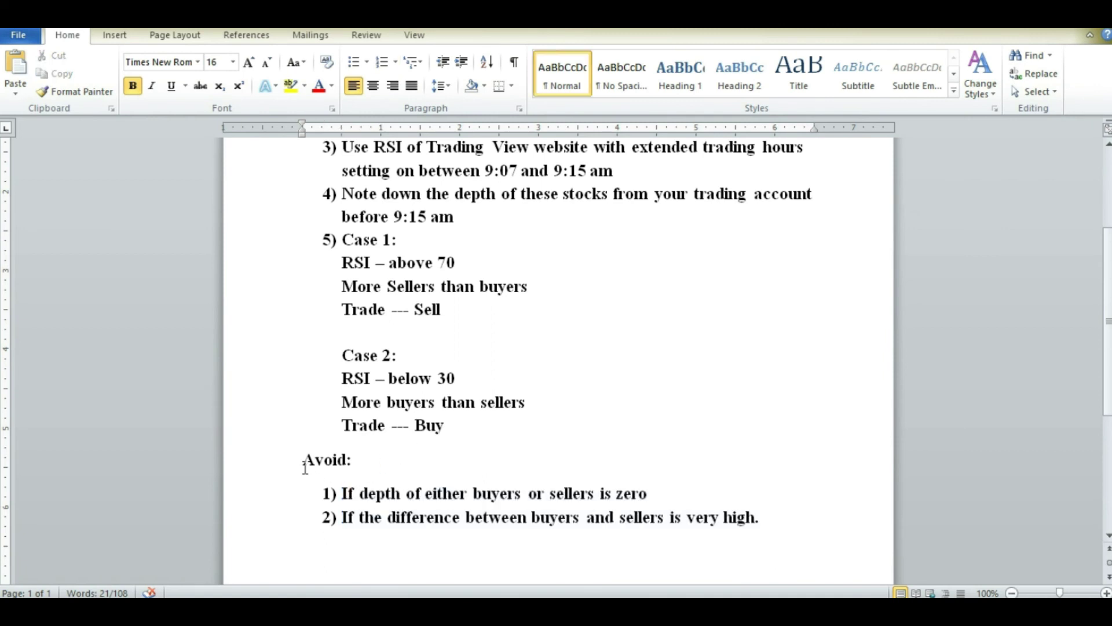
scroll(394, 494, "down", 2)
left_click_drag(342, 415, 646, 418)
left_click_drag(377, 437, 642, 452)
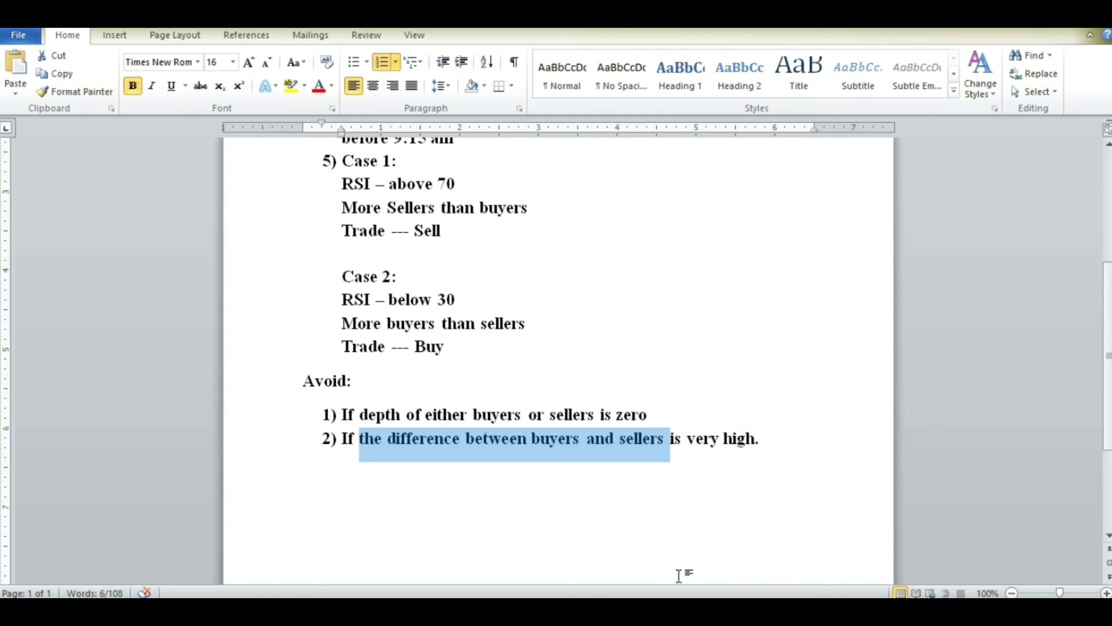
scroll(496, 509, "up", 3)
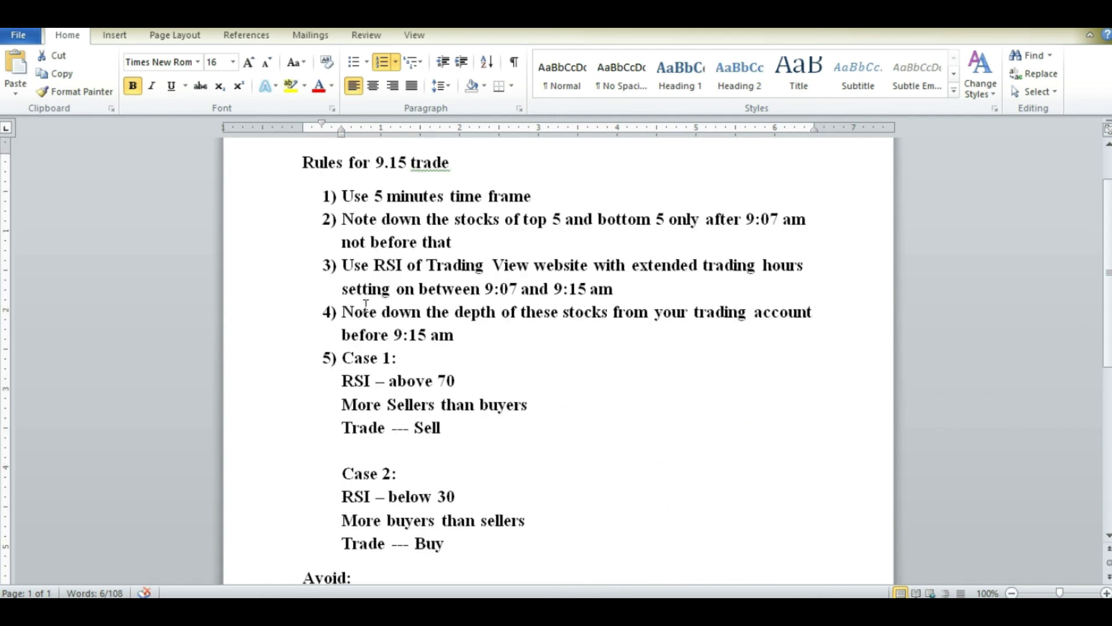
left_click_drag(304, 154, 600, 160)
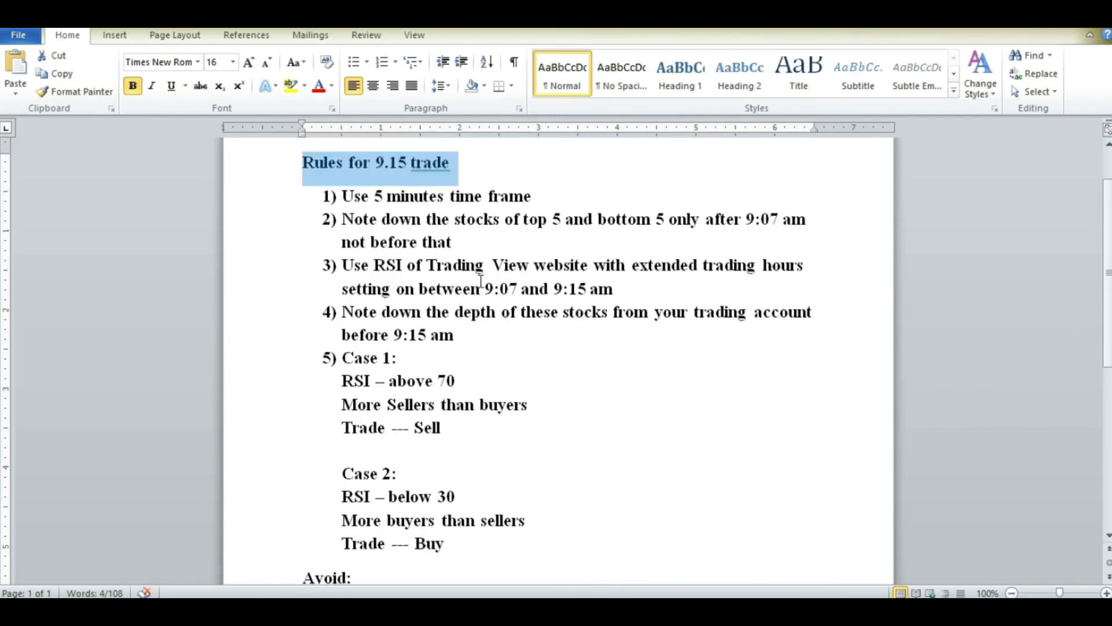
Step: Highlight rules 1 to 4 of the 9.15 trade one after another for review, dismissing the low-battery notice
left_click_drag(341, 196, 525, 193)
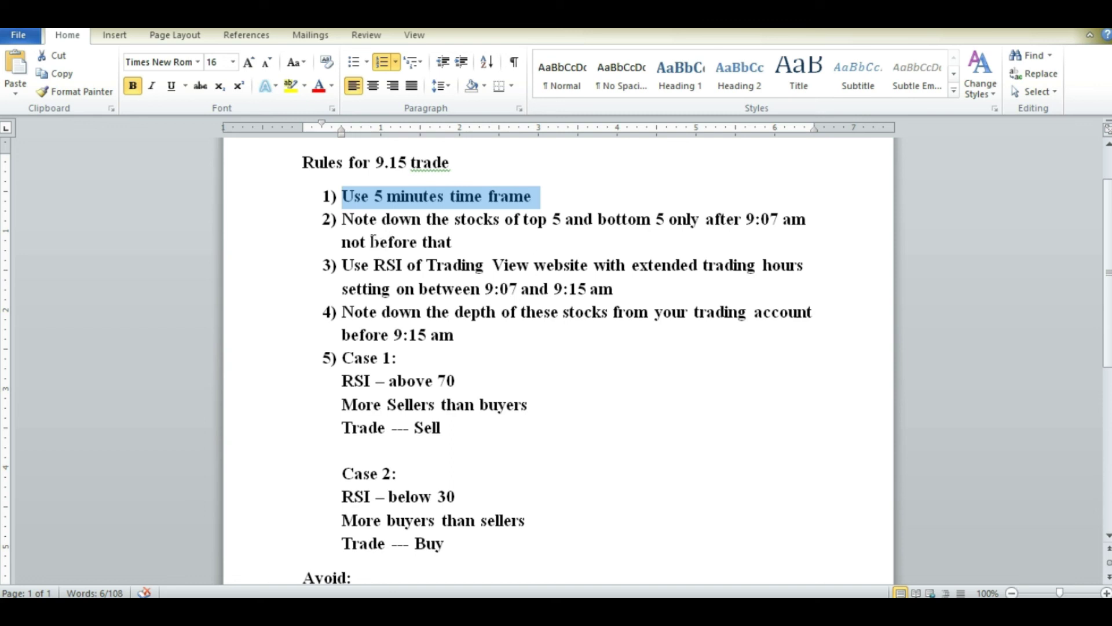
left_click_drag(346, 219, 511, 245)
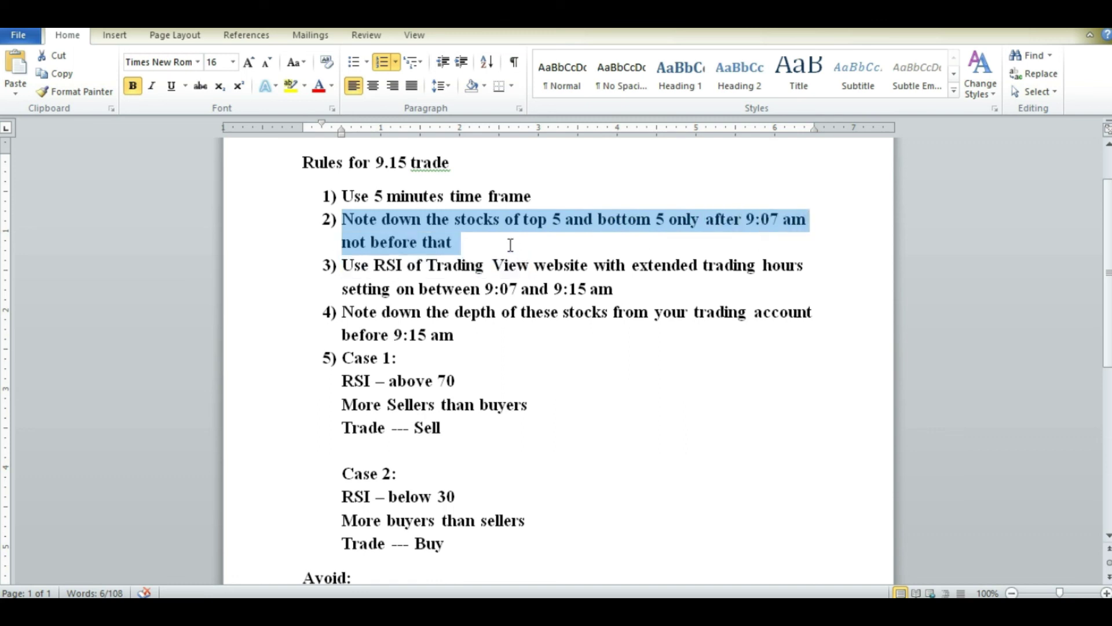
left_click_drag(342, 266, 612, 288)
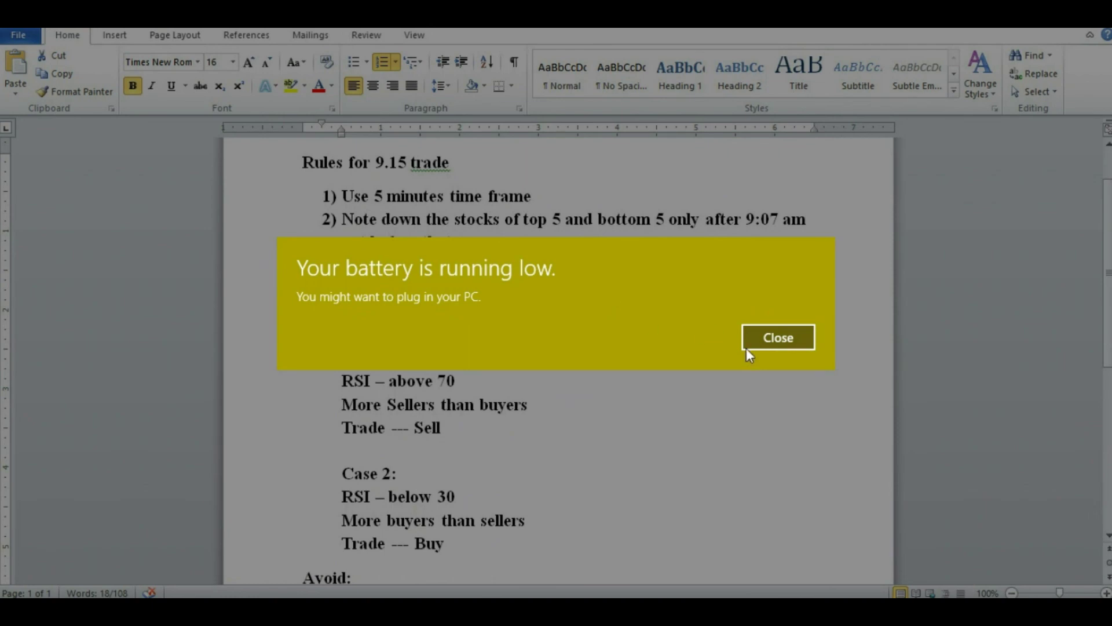
left_click(785, 340)
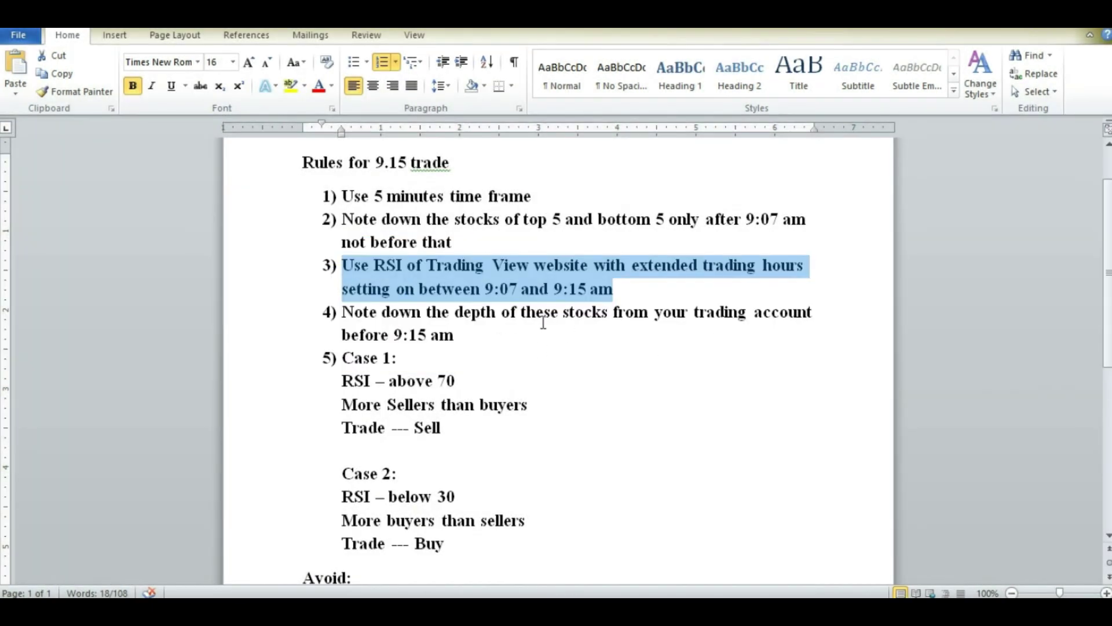
left_click_drag(343, 313, 461, 337)
Step: Highlight the Case 1 lines in turn: RSI above 70, more sellers than buyers, and trade sell
scroll(405, 360, "down", 2)
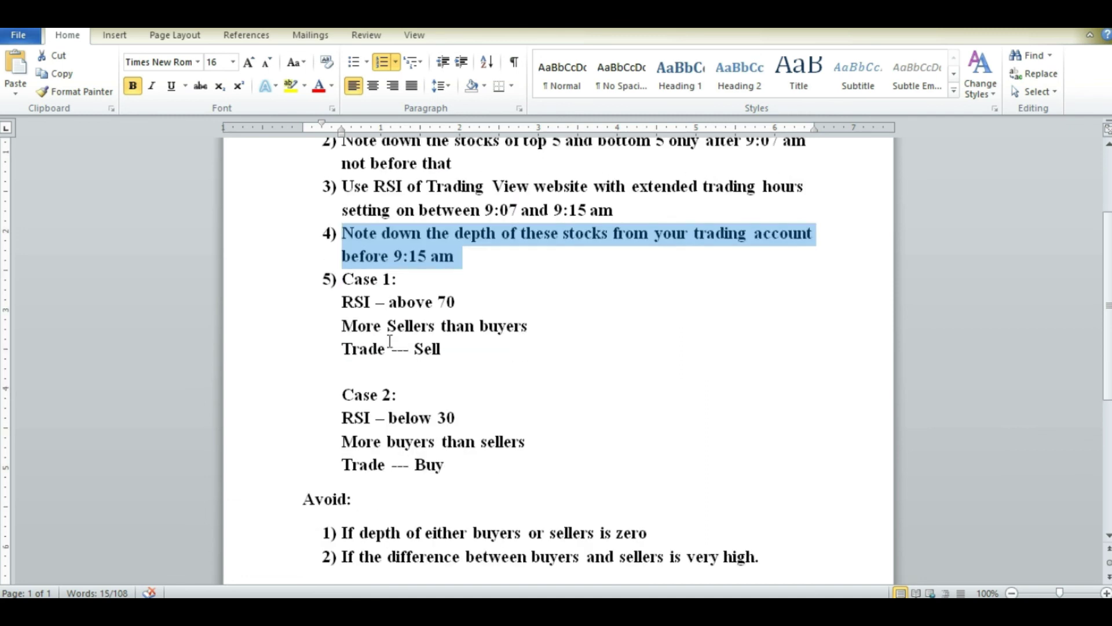
left_click_drag(343, 302, 463, 304)
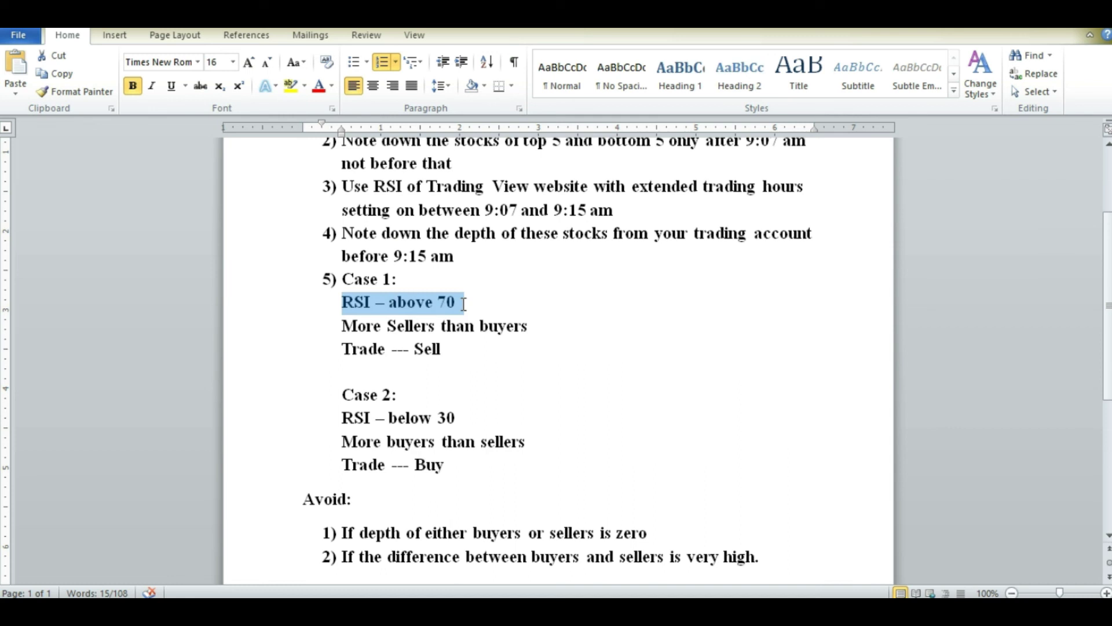
left_click_drag(343, 327, 536, 327)
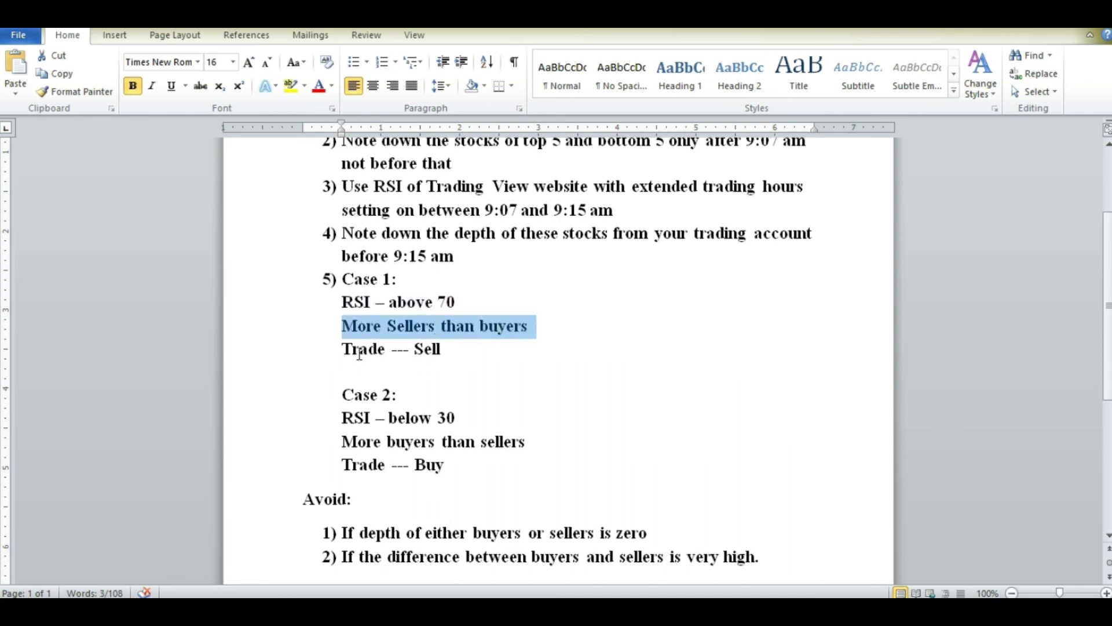
left_click_drag(343, 349, 444, 353)
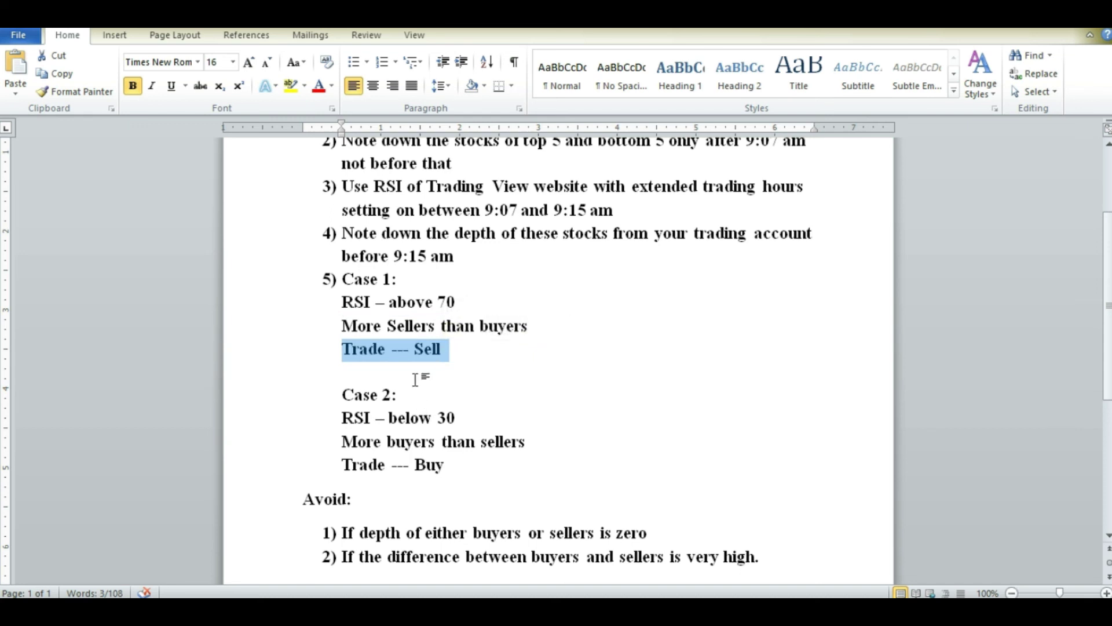
Step: Highlight the Case 2 lines in turn: RSI below 30, more buyers than sellers, and trade buy
scroll(423, 379, "down", 1)
left_click_drag(343, 379, 455, 384)
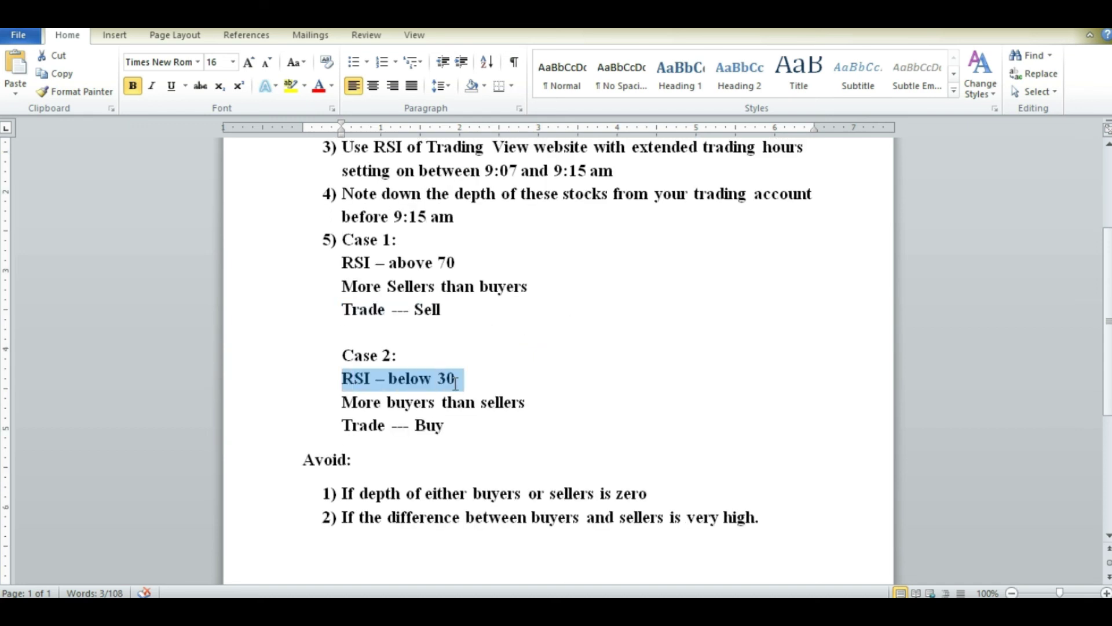
left_click_drag(355, 403, 504, 409)
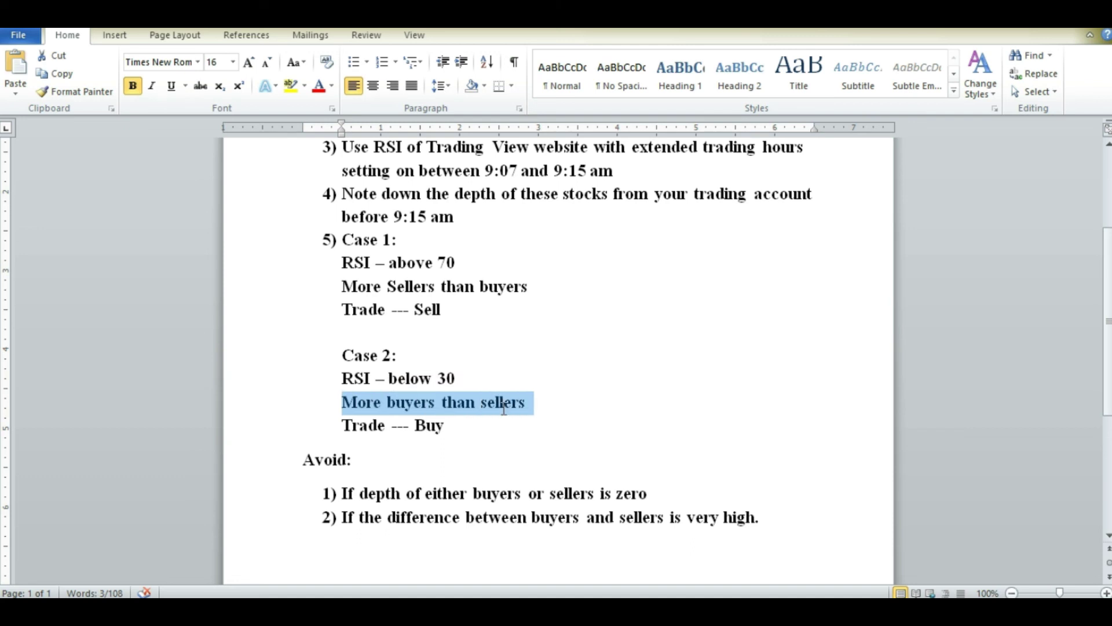
left_click_drag(358, 426, 446, 446)
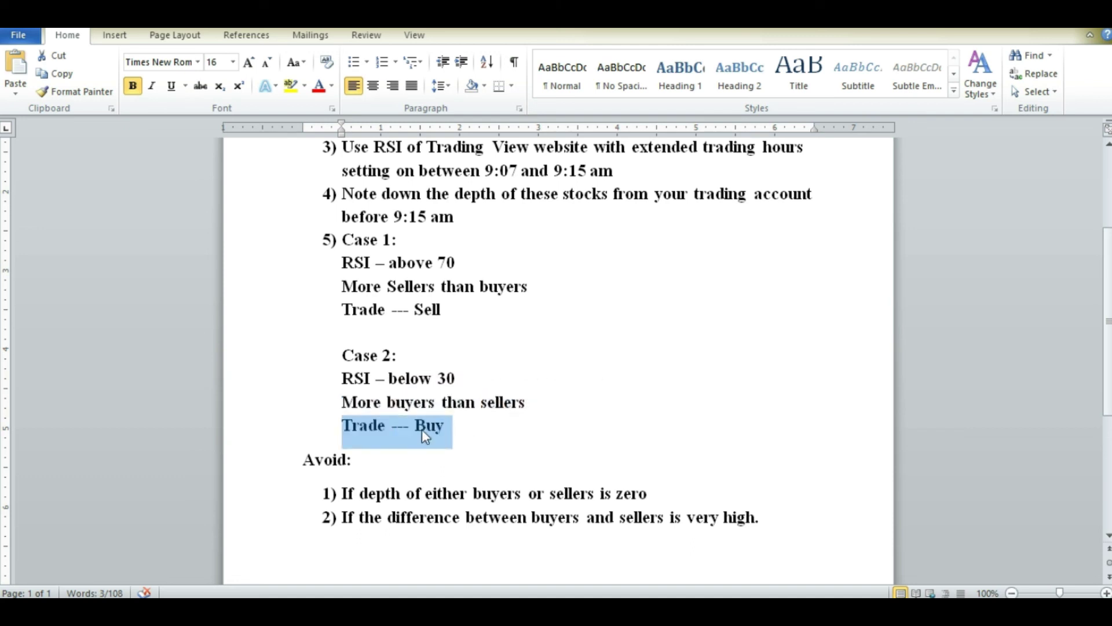
Step: Highlight the "Rules for 9.15 trade" heading again and review the two conditions under Avoid
scroll(427, 435, "up", 3)
left_click_drag(302, 201, 466, 215)
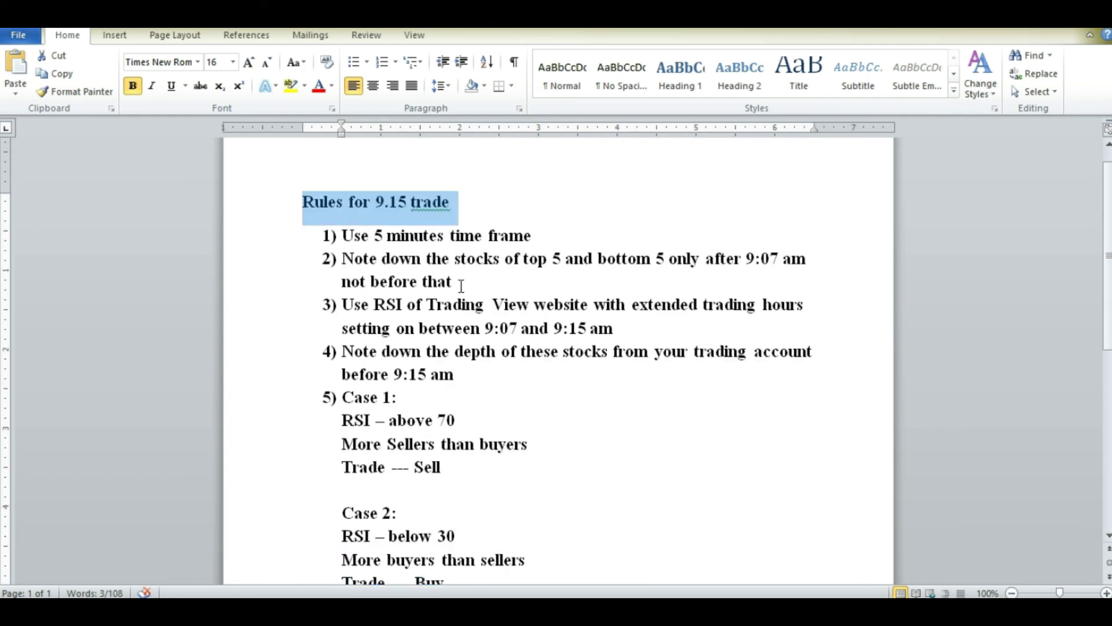
scroll(458, 260, "down", 1)
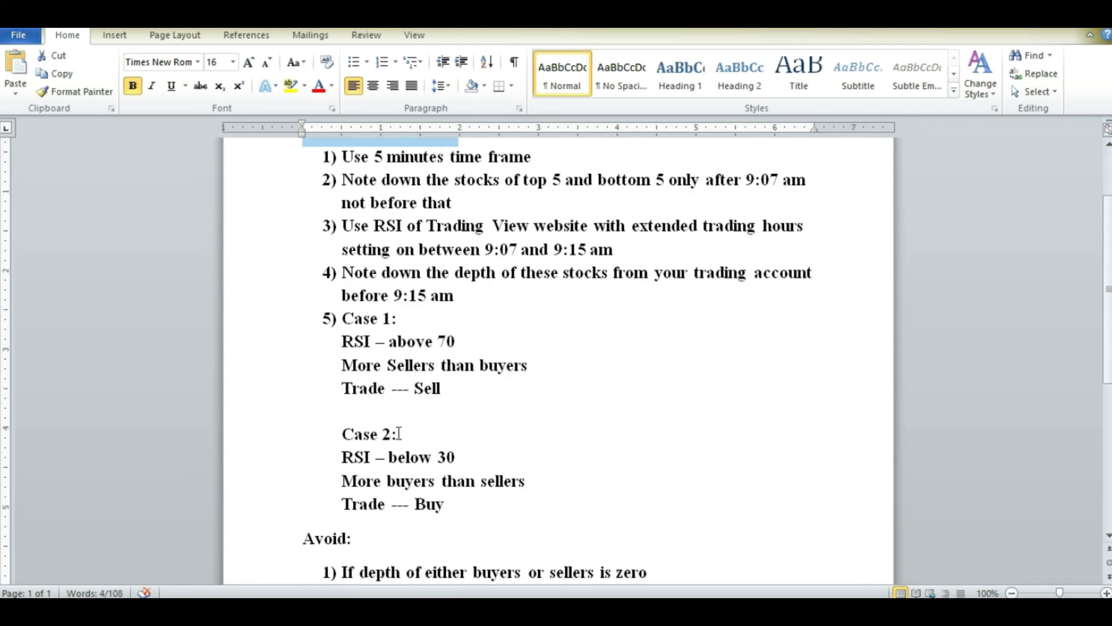
scroll(400, 440, "down", 2)
left_click(327, 455)
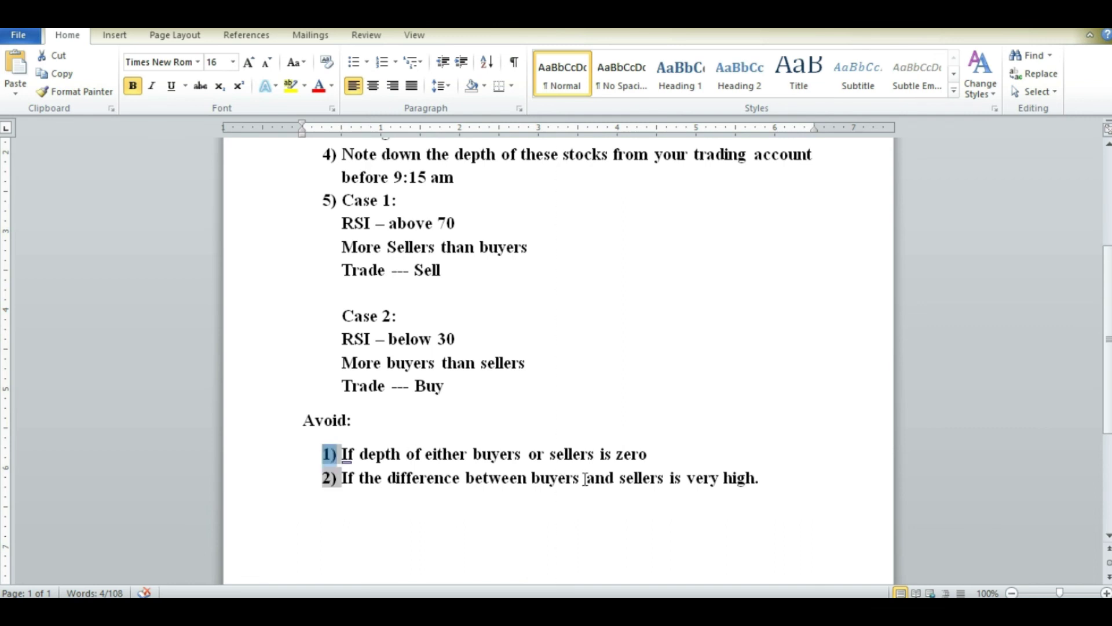
left_click(448, 505)
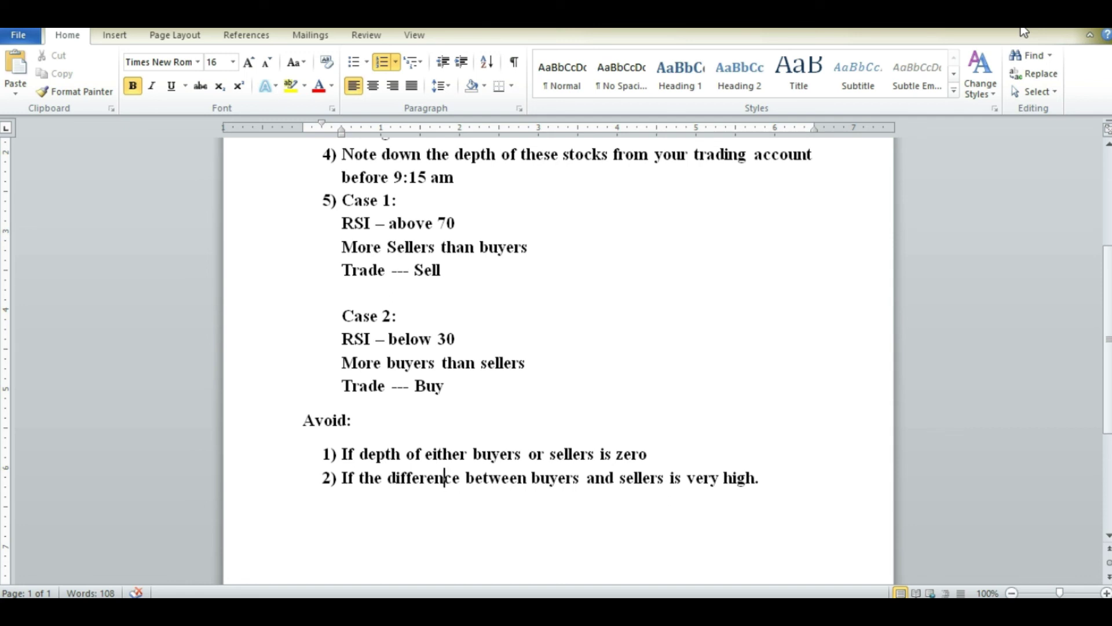
Step: Switch to the Excel stock sheet and select the HDFC row from its name through RSI
key("alt+Tab")
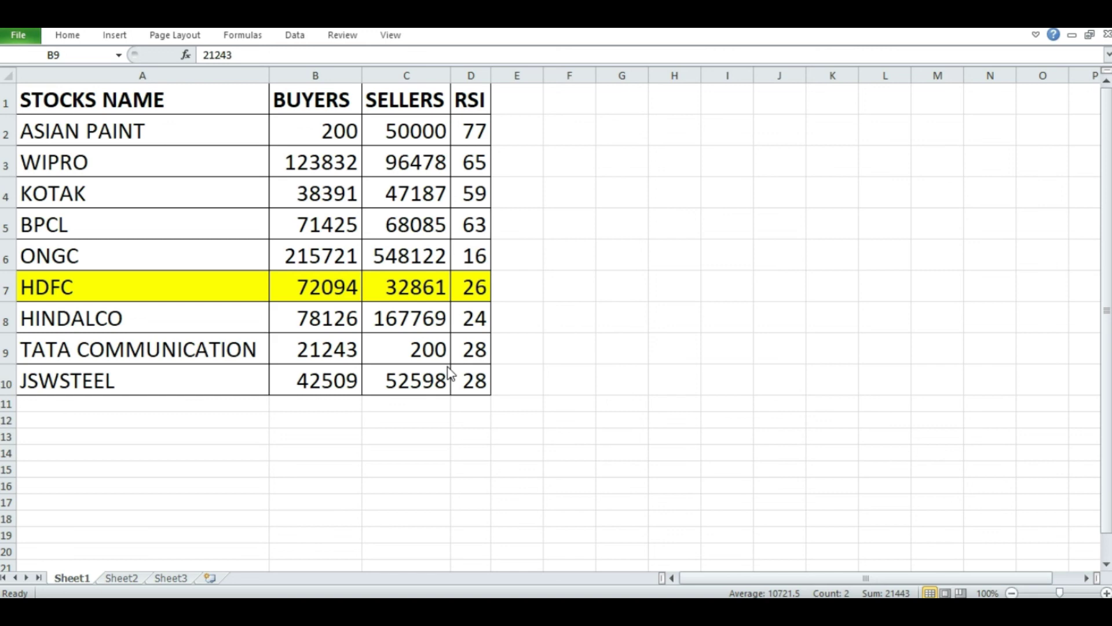
left_click(44, 285)
left_click_drag(44, 285, 478, 293)
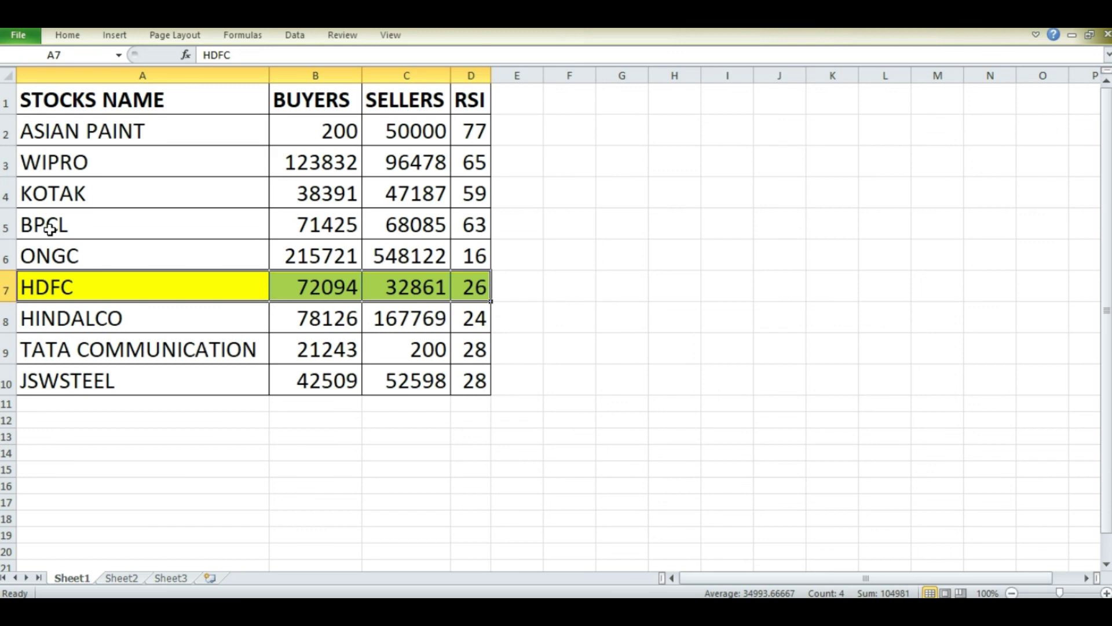